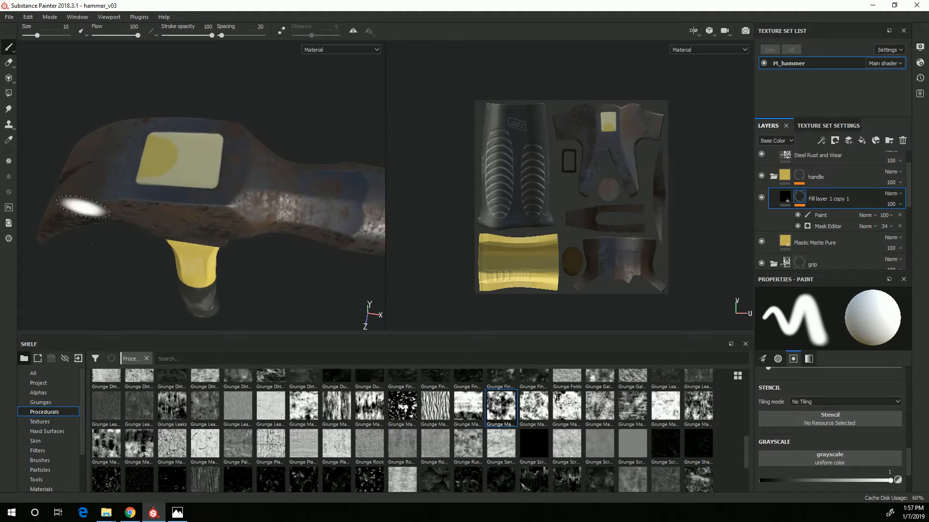
Paint out the darker patch on the hammer head's yellow label in the Fill layer 1 copy 1 mask, using the Dirt 1 brush at grayscale 0.
{"action": "left_click_drag", "start_coordinate": [238, 282], "coordinate": [253, 278], "text": "alt"}
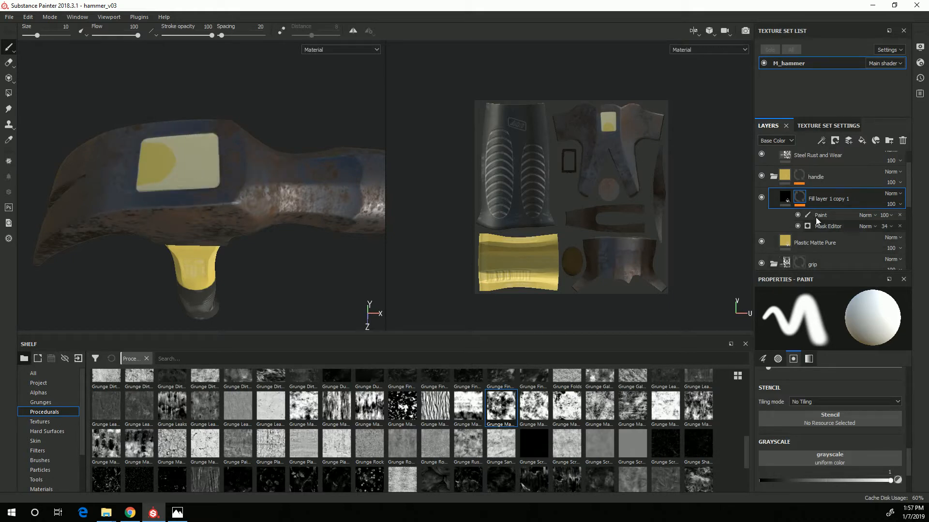
{"action": "left_click", "coordinate": [780, 198]}
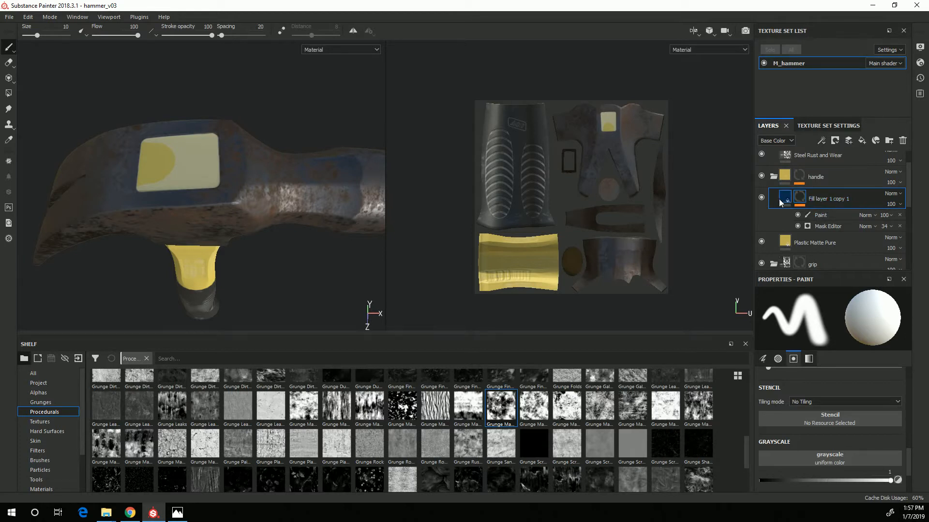
{"action": "left_click", "coordinate": [760, 198]}
{"action": "left_click", "coordinate": [760, 199]}
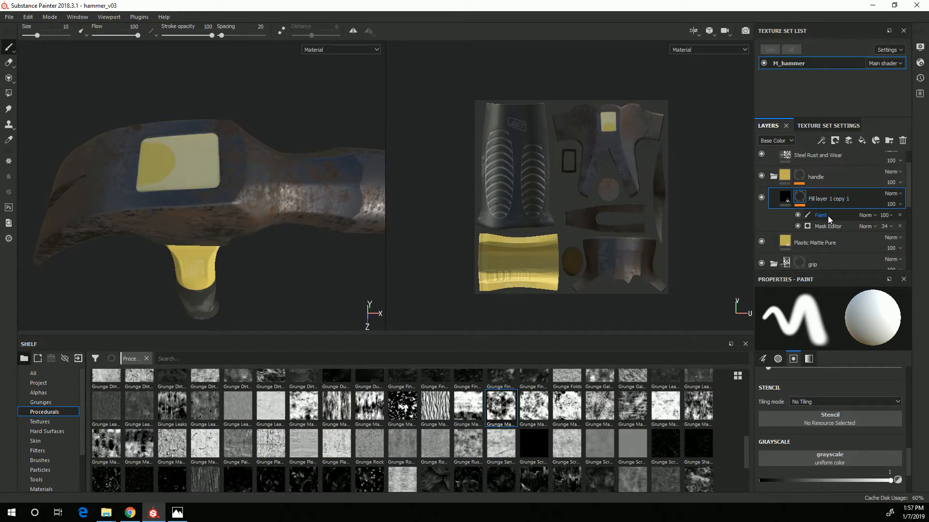
{"action": "left_click", "coordinate": [832, 215]}
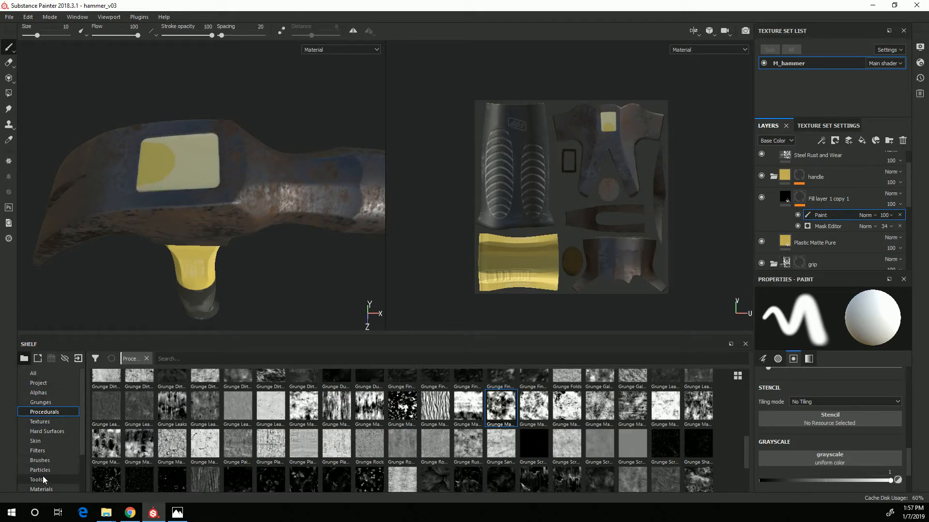
{"action": "left_click", "coordinate": [43, 461]}
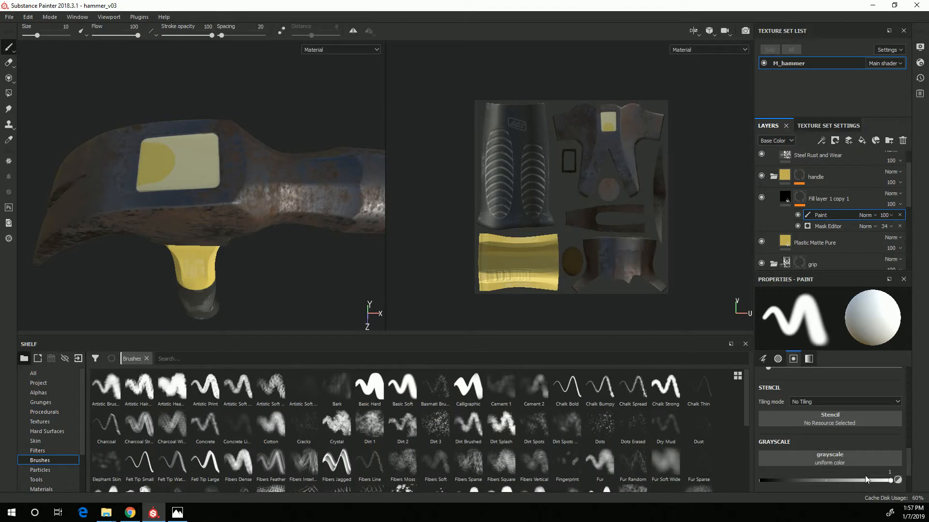
{"action": "left_click_drag", "start_coordinate": [889, 480], "coordinate": [761, 480]}
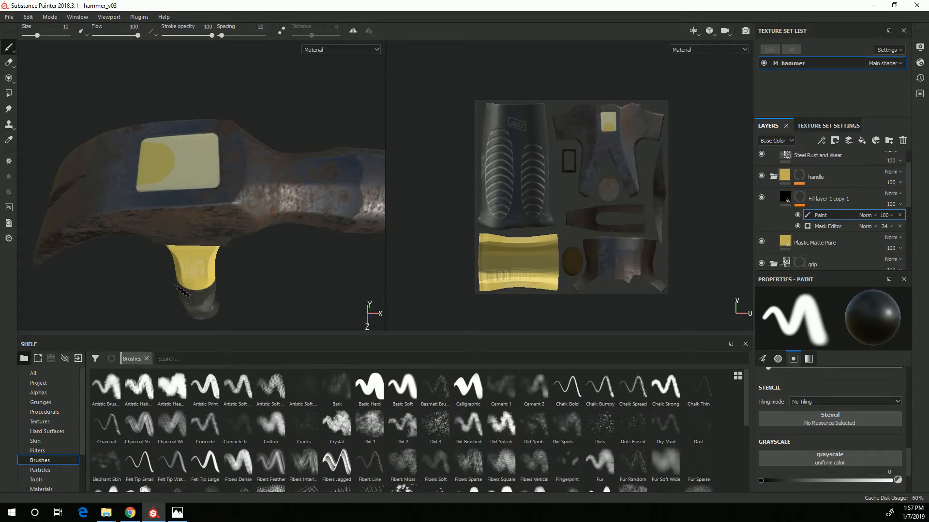
{"action": "left_click", "coordinate": [375, 429]}
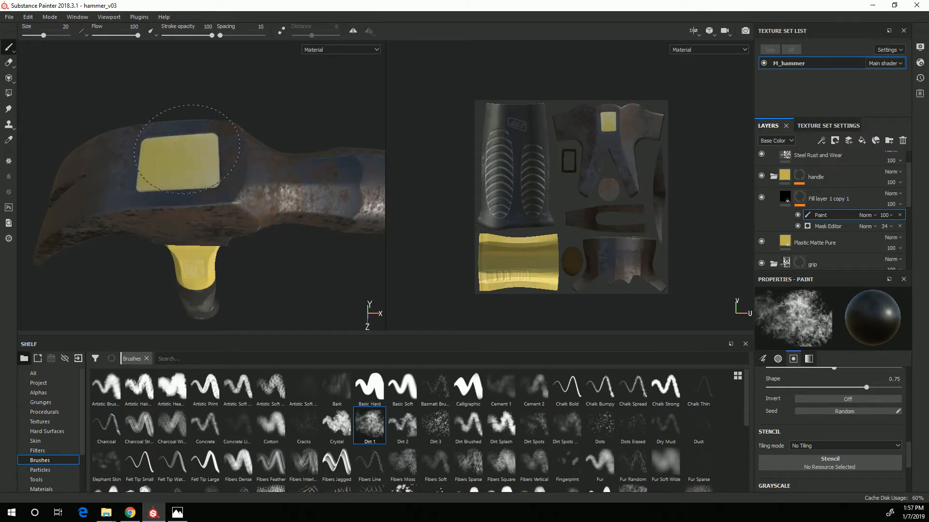
{"action": "mouse_move", "coordinate": [264, 292]}
{"action": "left_mouse_down", "text": "alt"}
{"action": "mouse_move", "coordinate": [296, 323]}
{"action": "mouse_move", "coordinate": [296, 282]}
{"action": "mouse_move", "coordinate": [310, 295]}
{"action": "left_mouse_up", "text": "alt"}
{"action": "mouse_move", "coordinate": [184, 169]}
{"action": "left_mouse_down", "text": "alt"}
{"action": "mouse_move", "coordinate": [279, 248]}
{"action": "mouse_move", "coordinate": [271, 271]}
{"action": "mouse_move", "coordinate": [244, 286]}
{"action": "mouse_move", "coordinate": [251, 290]}
{"action": "mouse_move", "coordinate": [232, 285]}
{"action": "mouse_move", "coordinate": [233, 265]}
{"action": "left_mouse_up", "text": "alt"}
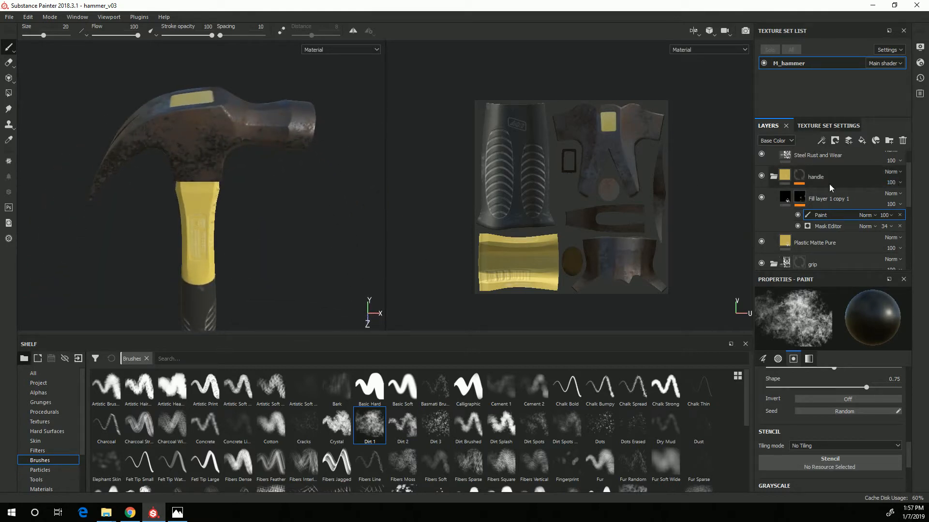
Collapse the handle and grip folders in the layer stack.
{"action": "scroll", "coordinate": [822, 206], "scroll_direction": "up", "scroll_amount": 1}
{"action": "left_click", "coordinate": [773, 205]}
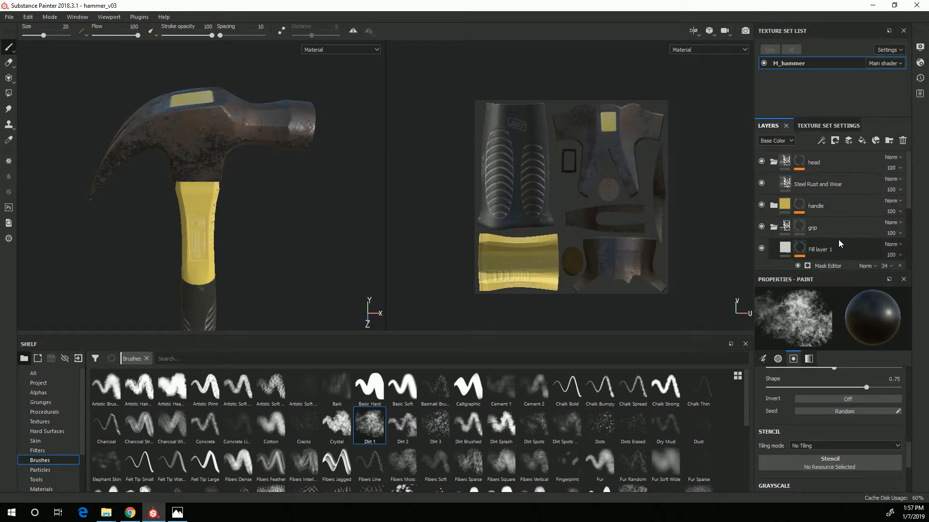
{"action": "left_click", "coordinate": [773, 227]}
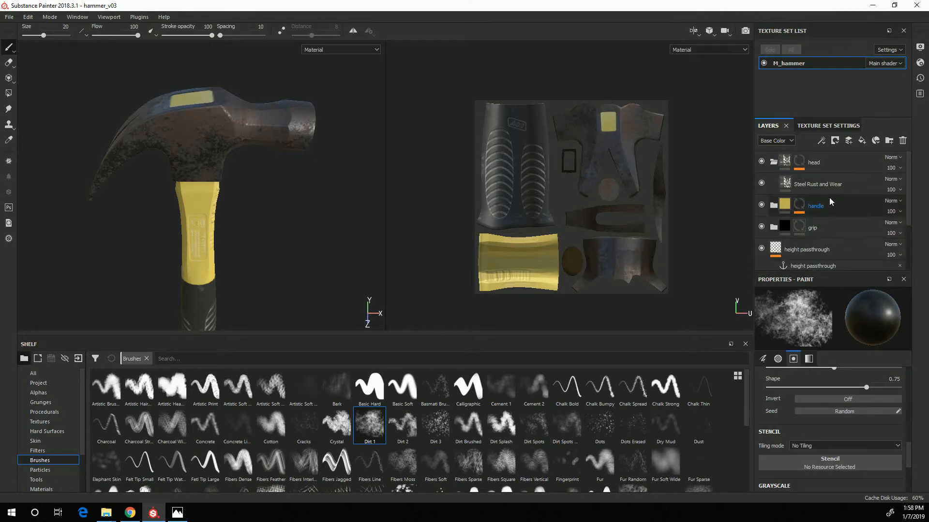
Create a layer folder above the head folder and name it "paint and grunge".
{"action": "left_click", "coordinate": [842, 160]}
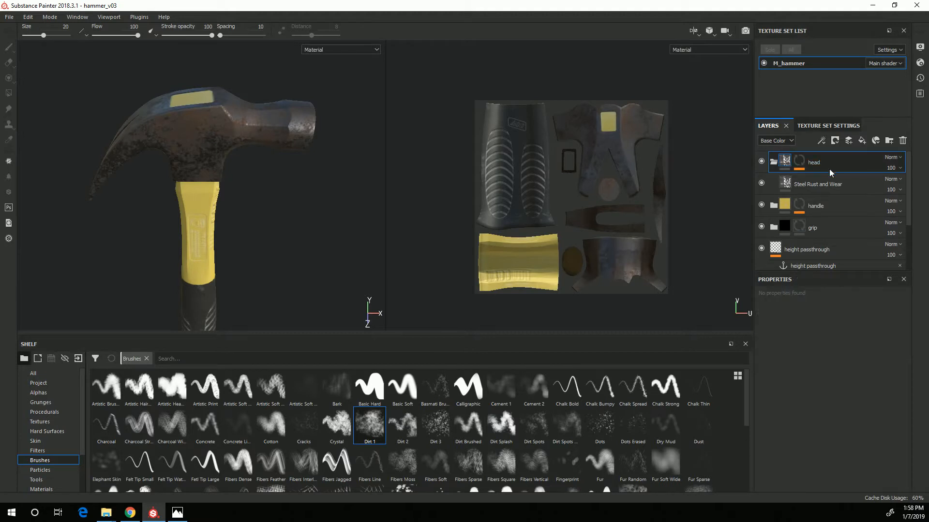
{"action": "left_click", "coordinate": [888, 142]}
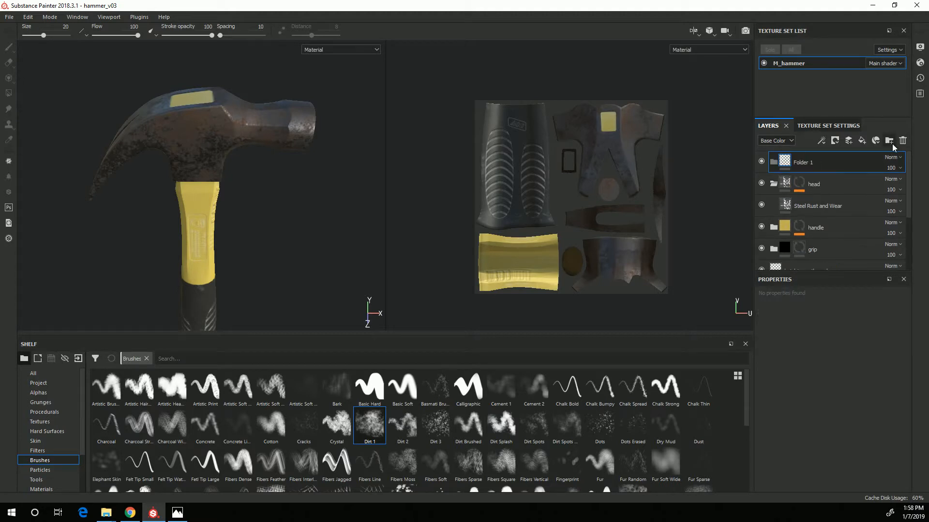
{"action": "double_click", "coordinate": [807, 163]}
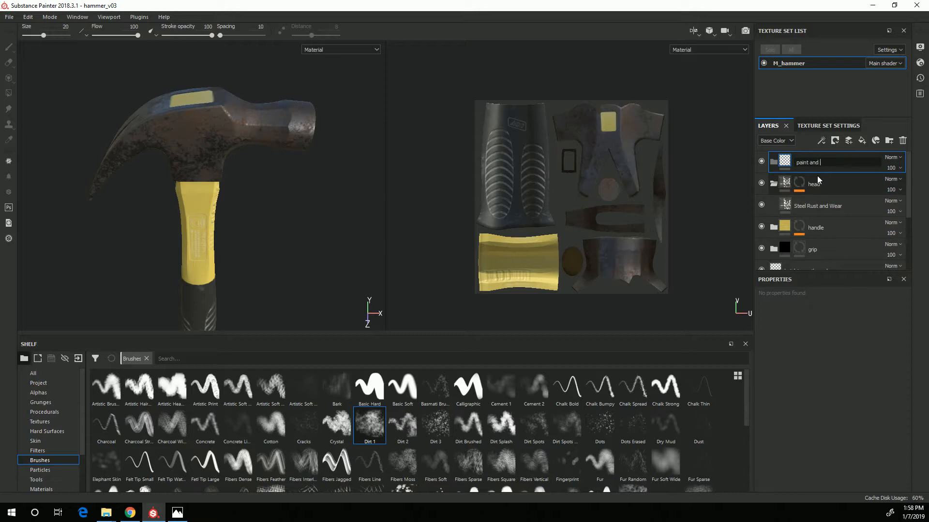
{"action": "type", "text": "paint and grunge"}
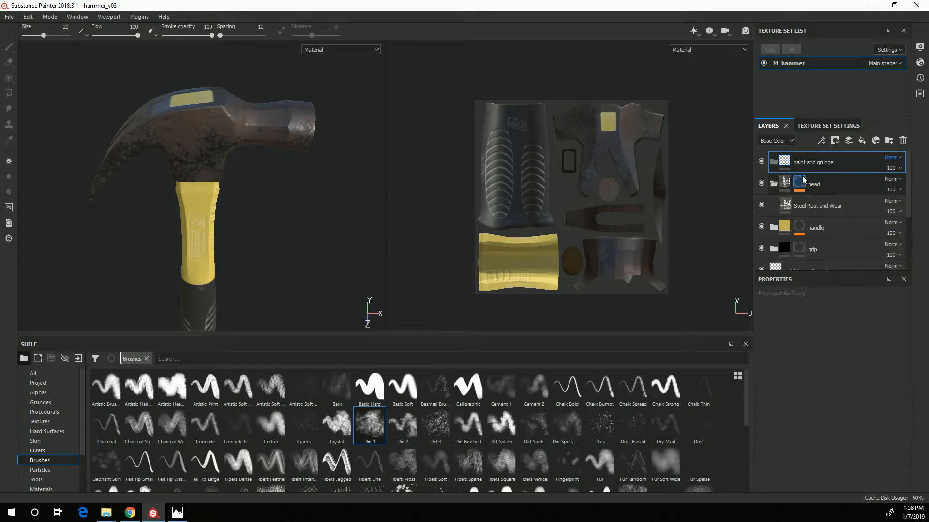
{"action": "key", "text": "Return"}
Add a fill layer inside the paint and grunge folder with the normal channel off, roughness 0.8291 and height 0.0182.
{"action": "left_click", "coordinate": [862, 141]}
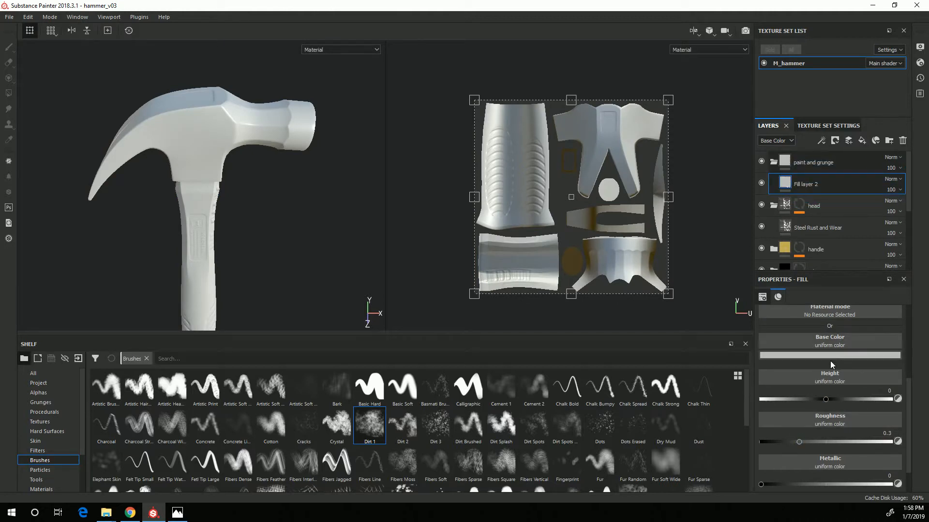
{"action": "scroll", "coordinate": [830, 361], "scroll_direction": "up", "scroll_amount": 3}
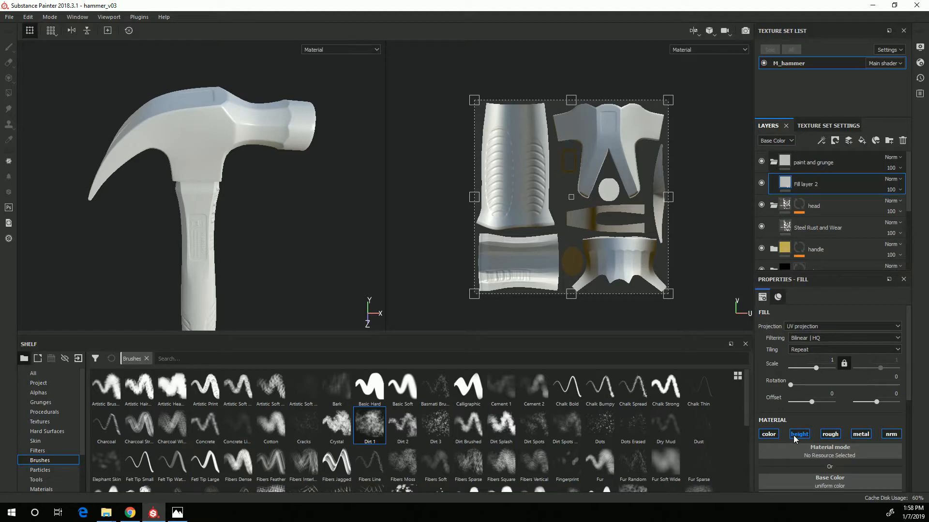
{"action": "scroll", "coordinate": [886, 466], "scroll_direction": "down", "scroll_amount": 5}
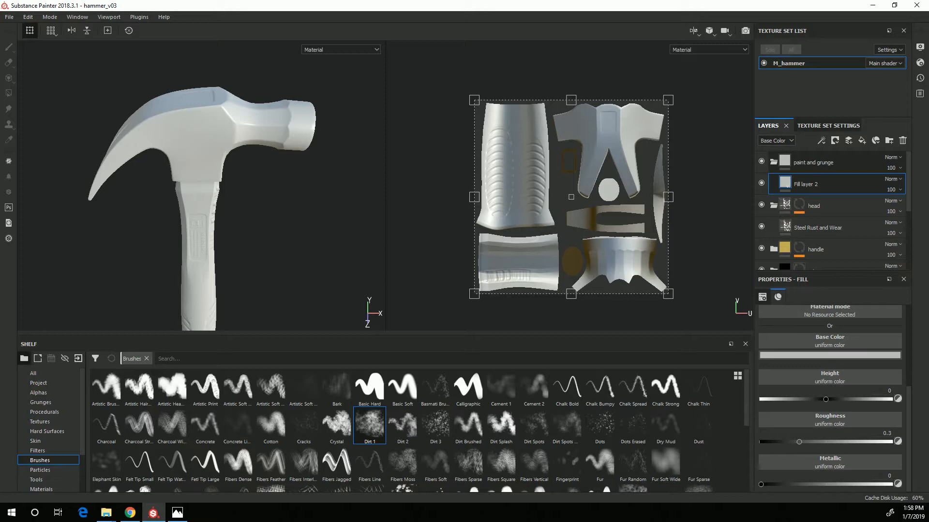
{"action": "left_click_drag", "start_coordinate": [801, 442], "coordinate": [840, 445]}
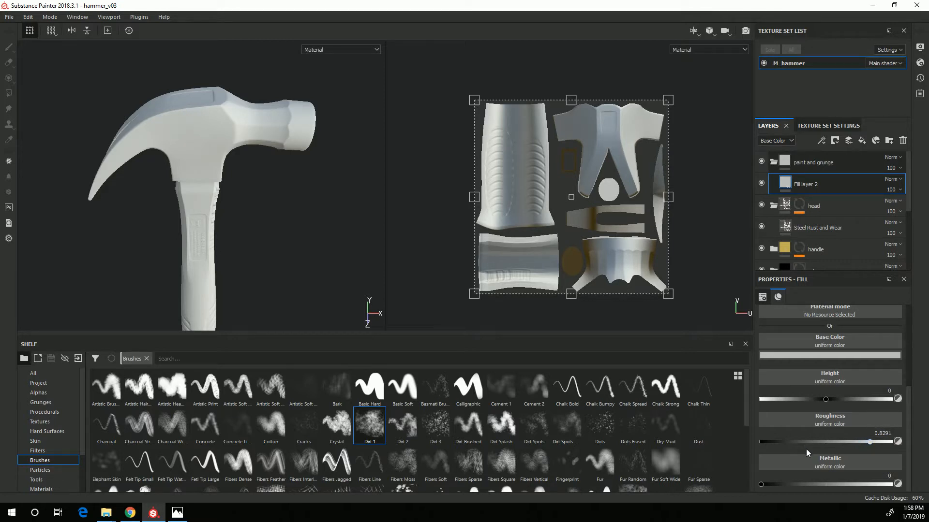
{"action": "scroll", "coordinate": [807, 450], "scroll_direction": "up", "scroll_amount": 2}
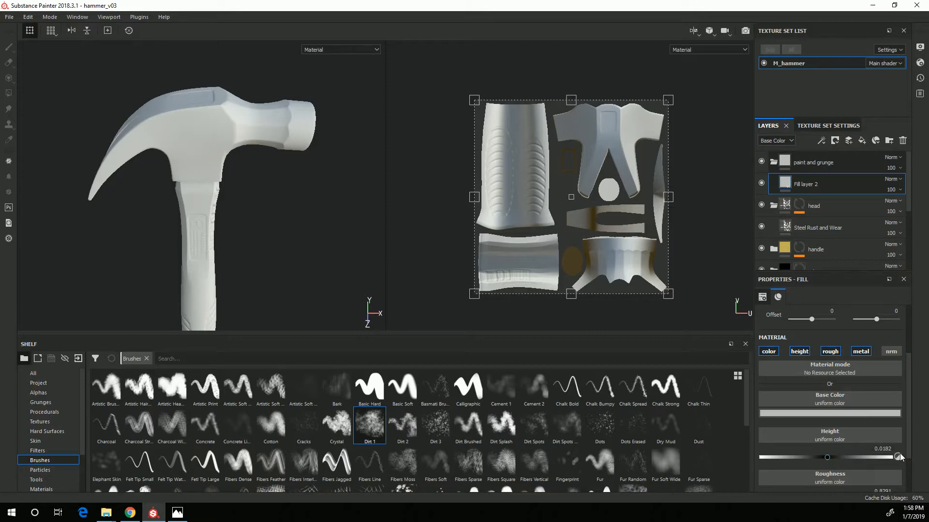
{"action": "scroll", "coordinate": [877, 440], "scroll_direction": "up", "scroll_amount": 2}
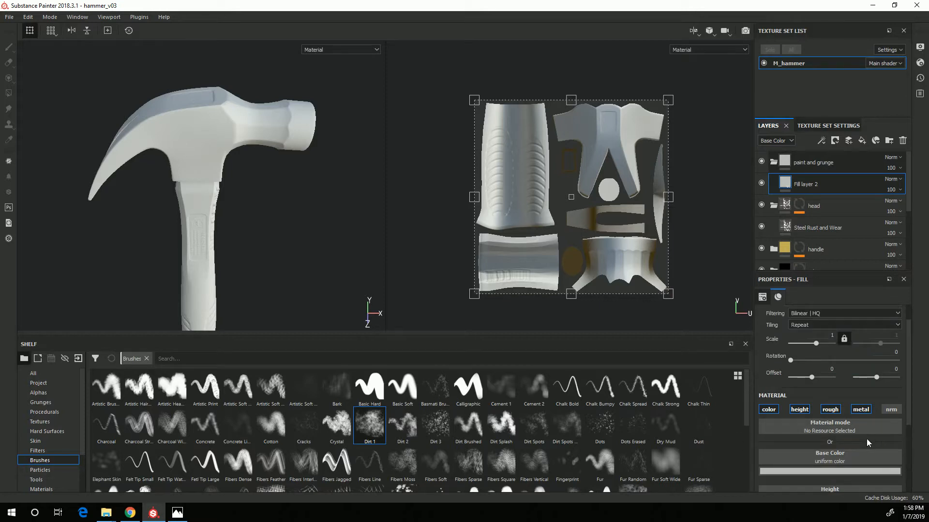
{"action": "scroll", "coordinate": [862, 437], "scroll_direction": "down", "scroll_amount": 2}
Set the new fill layer's base color to a warm light grey, RGB 0.568, 0.504, 0.468.
{"action": "left_click", "coordinate": [798, 412]}
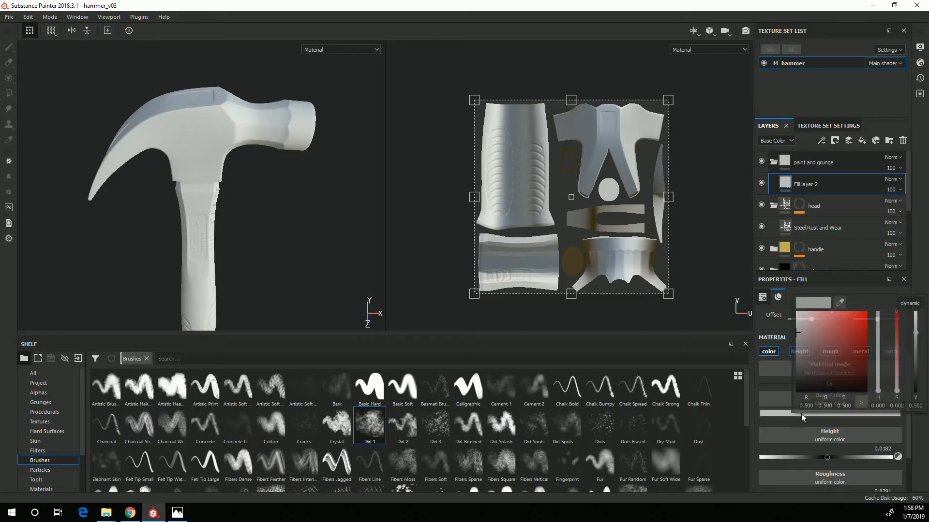
{"action": "left_click", "coordinate": [801, 331]}
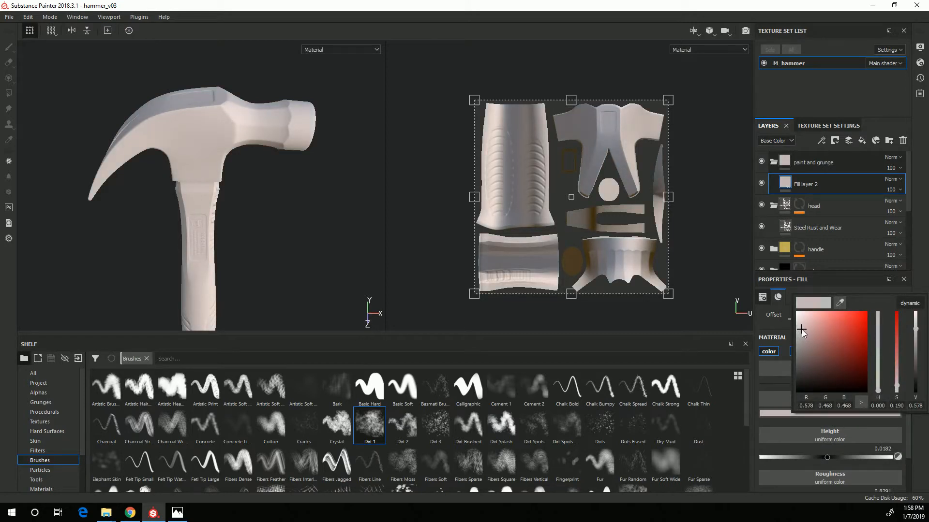
{"action": "left_click_drag", "start_coordinate": [882, 391], "coordinate": [878, 385]}
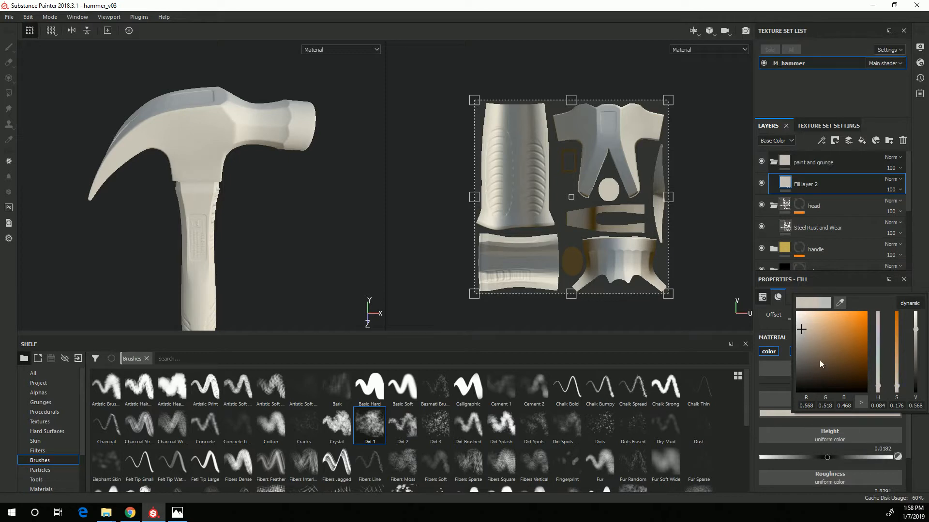
{"action": "left_click_drag", "start_coordinate": [881, 392], "coordinate": [879, 390]}
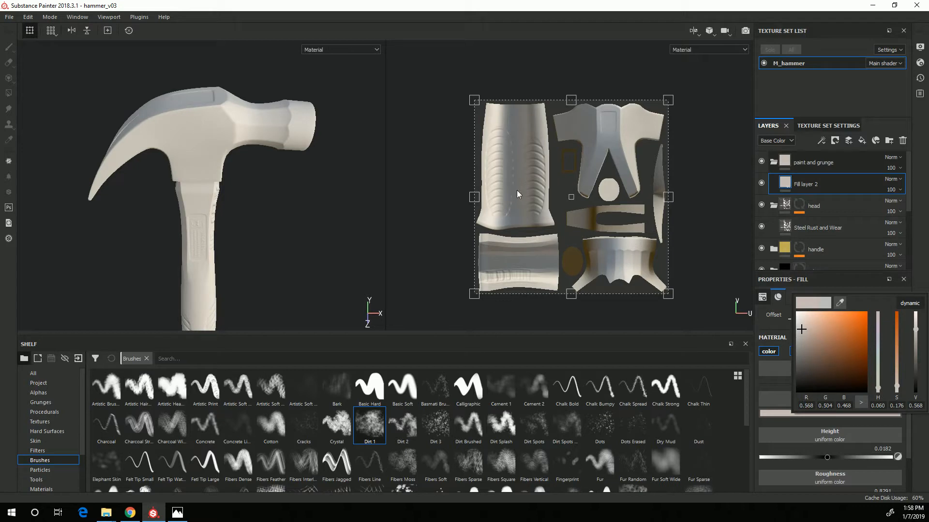
{"action": "left_click", "coordinate": [783, 183]}
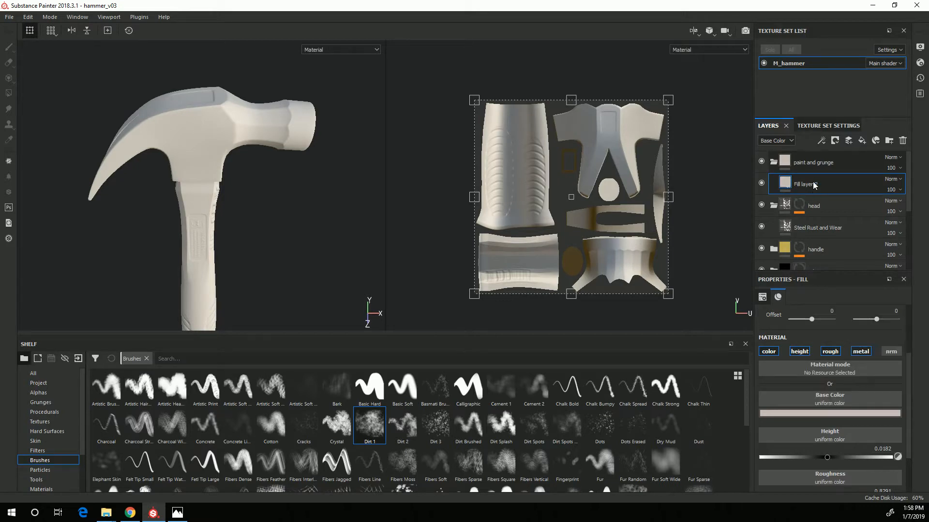
Add a black mask to Fill layer 2 and give it a Mask Editor generator.
{"action": "right_click", "coordinate": [814, 185]}
{"action": "left_click", "coordinate": [823, 24]}
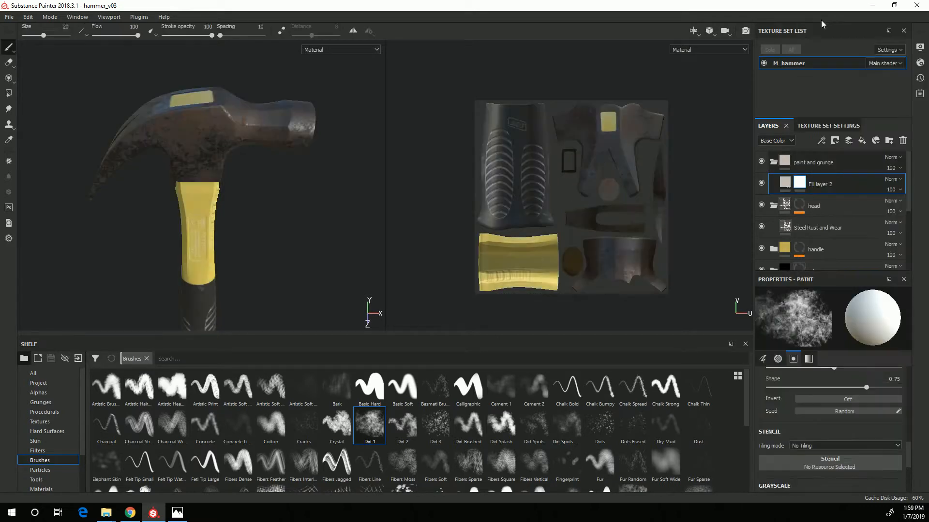
{"action": "right_click", "coordinate": [801, 184]}
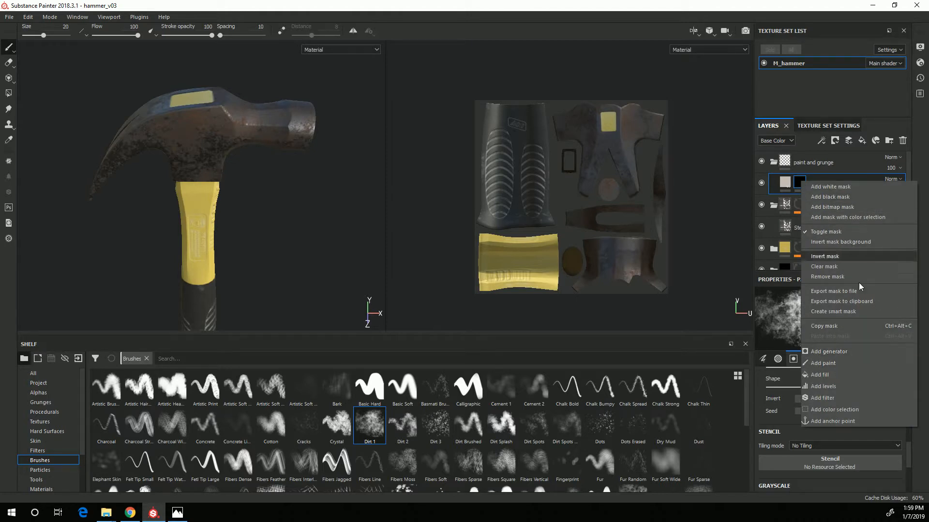
{"action": "left_click", "coordinate": [845, 349]}
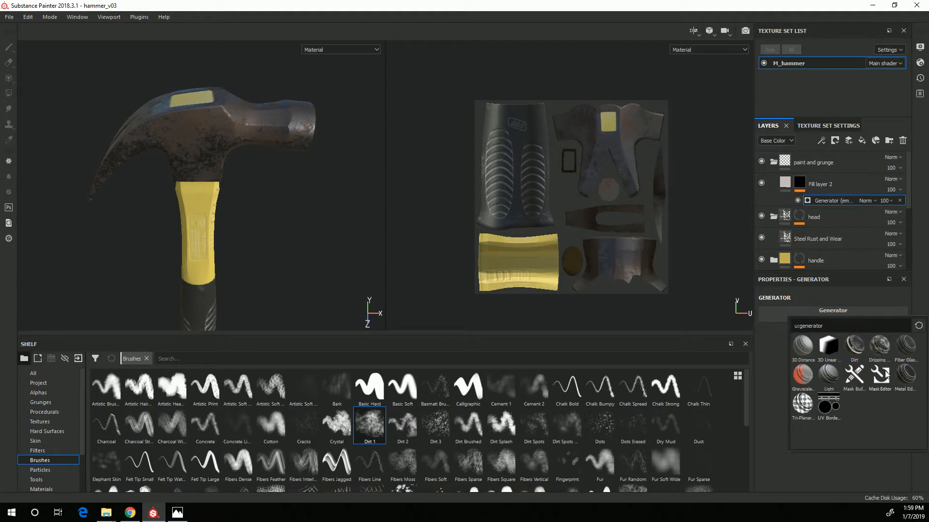
{"action": "left_click", "coordinate": [879, 375]}
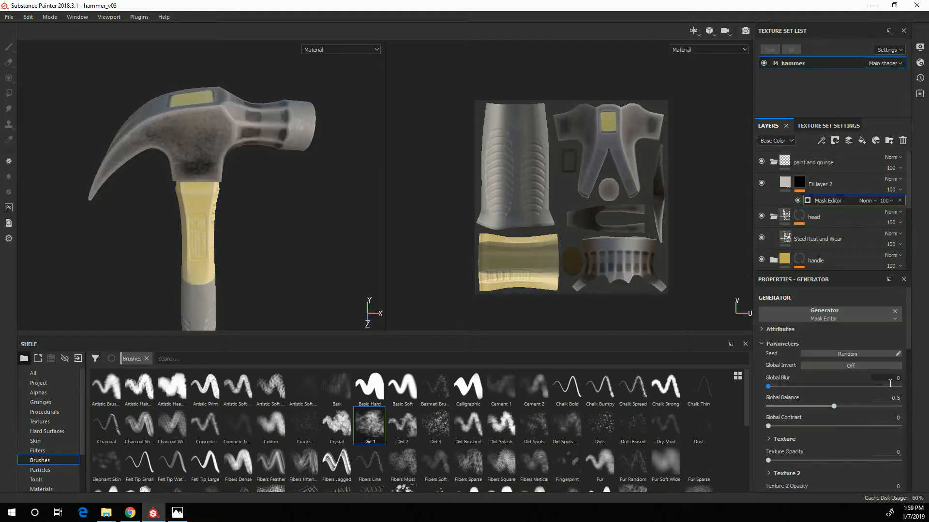
Set the Mask Editor's curvature opacity to 0.
{"action": "middle_click_drag", "start_coordinate": [269, 305], "coordinate": [272, 257], "text": "alt"}
{"action": "left_click_drag", "start_coordinate": [272, 257], "coordinate": [285, 278], "text": "alt"}
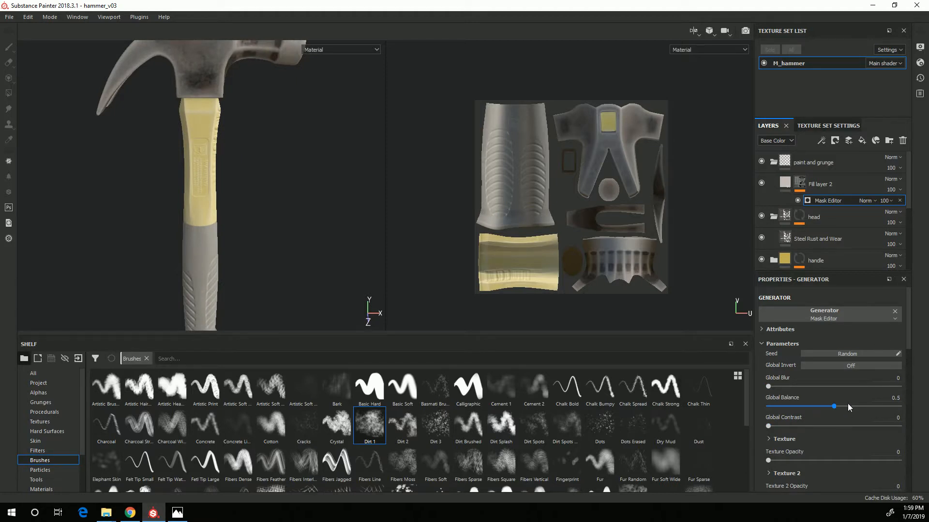
{"action": "scroll", "coordinate": [848, 406], "scroll_direction": "down", "scroll_amount": 5}
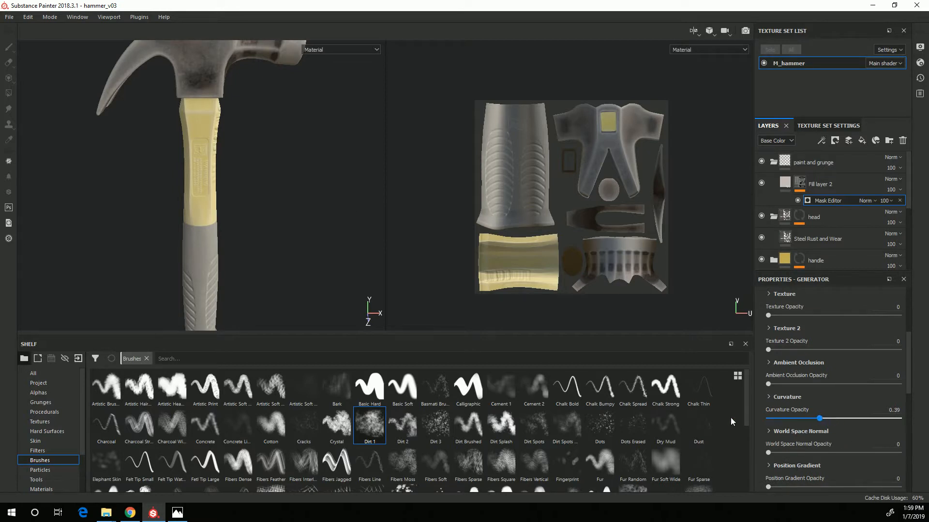
{"action": "left_click_drag", "start_coordinate": [730, 417], "coordinate": [712, 417]}
Assign the Grunge Spots Dirty procedural as the Mask Editor's first texture input.
{"action": "scroll", "coordinate": [837, 407], "scroll_direction": "down", "scroll_amount": 4}
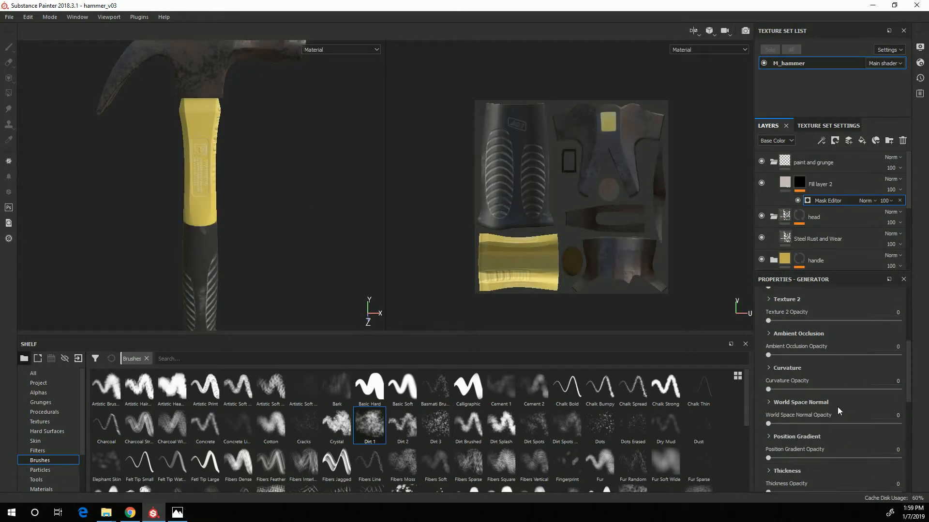
{"action": "scroll", "coordinate": [835, 413], "scroll_direction": "down", "scroll_amount": 1}
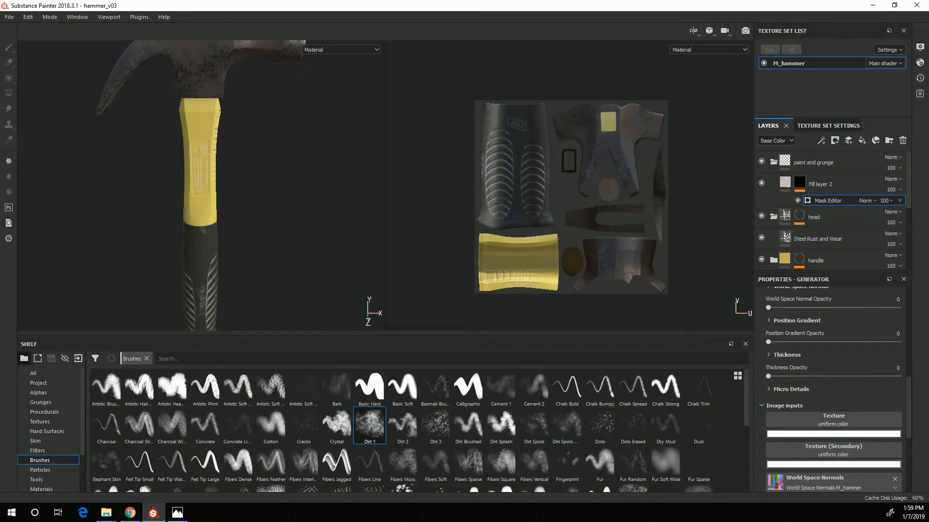
{"action": "left_click", "coordinate": [42, 412]}
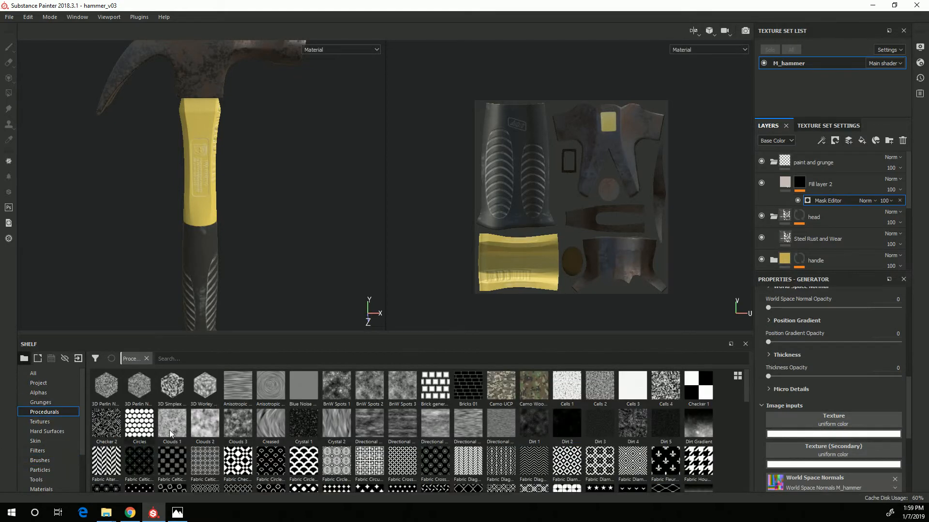
{"action": "scroll", "coordinate": [252, 421], "scroll_direction": "down", "scroll_amount": 10}
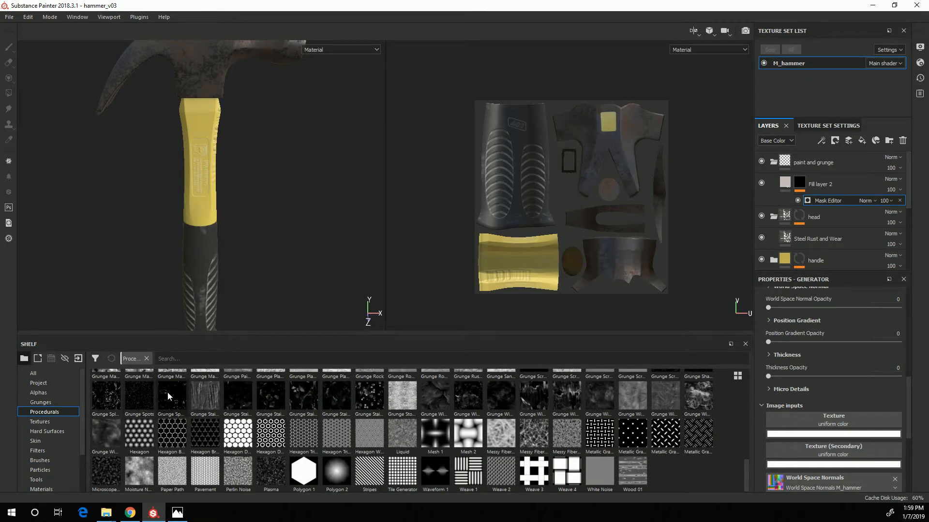
{"action": "mouse_move", "coordinate": [168, 394]}
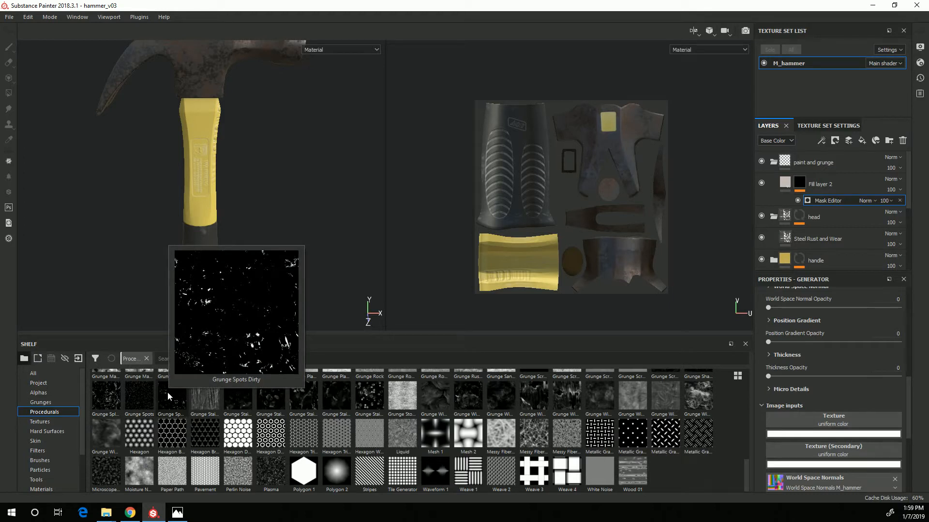
{"action": "left_click_drag", "start_coordinate": [173, 399], "coordinate": [809, 420]}
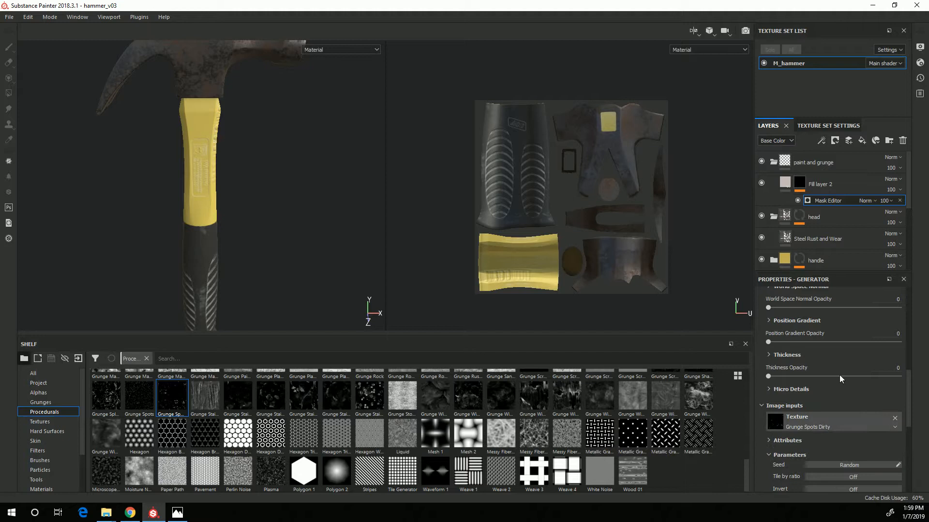
Raise the Mask Editor's texture opacity to its maximum and set the texture's blending mode to Normal.
{"action": "scroll", "coordinate": [827, 386], "scroll_direction": "up", "scroll_amount": 5}
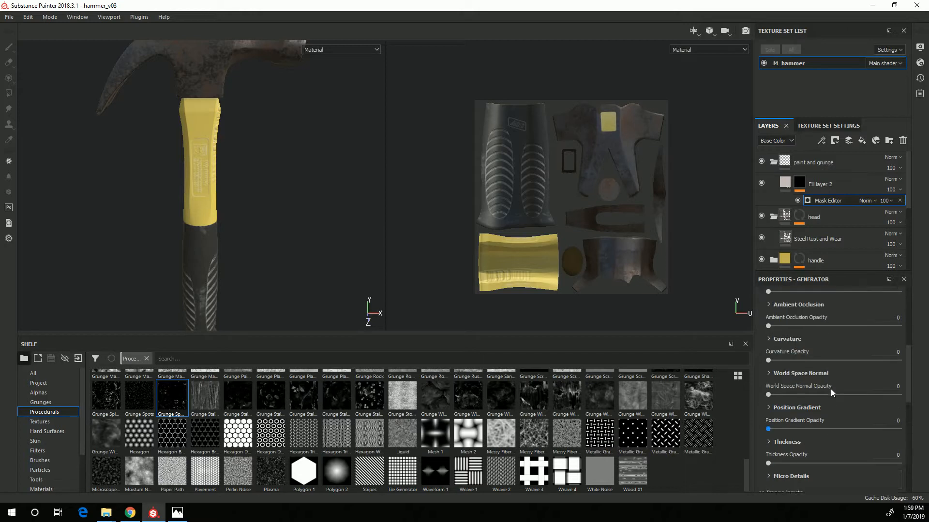
{"action": "scroll", "coordinate": [831, 390], "scroll_direction": "up", "scroll_amount": 3}
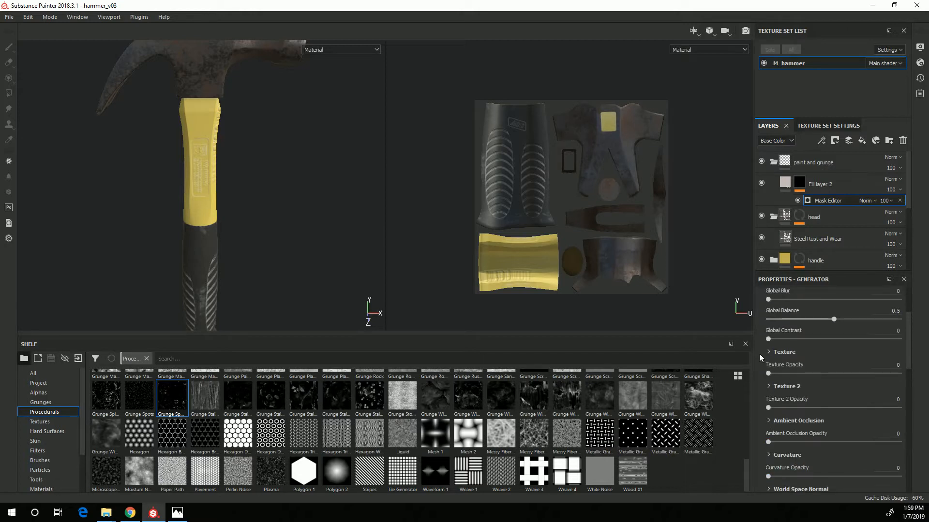
{"action": "left_click_drag", "start_coordinate": [769, 374], "coordinate": [899, 373]}
{"action": "left_click", "coordinate": [769, 352]}
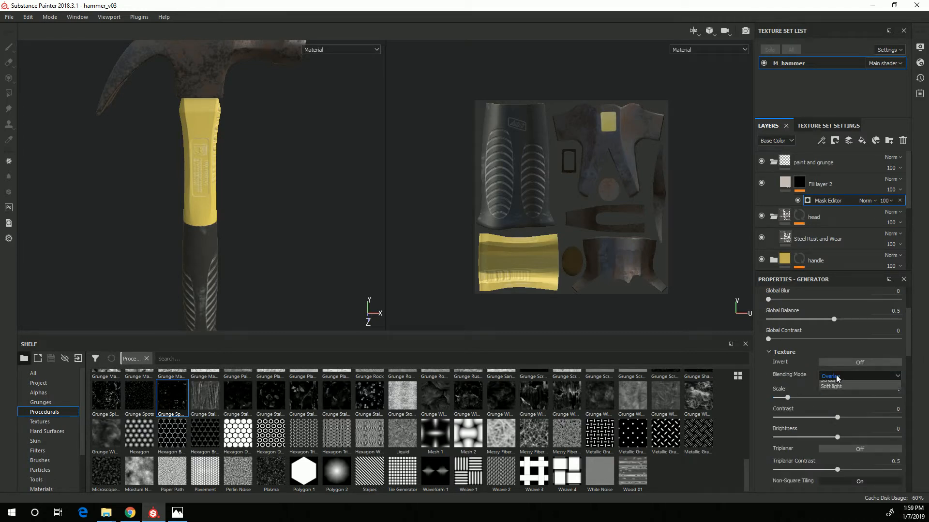
{"action": "left_click", "coordinate": [836, 377]}
{"action": "left_click", "coordinate": [837, 383]}
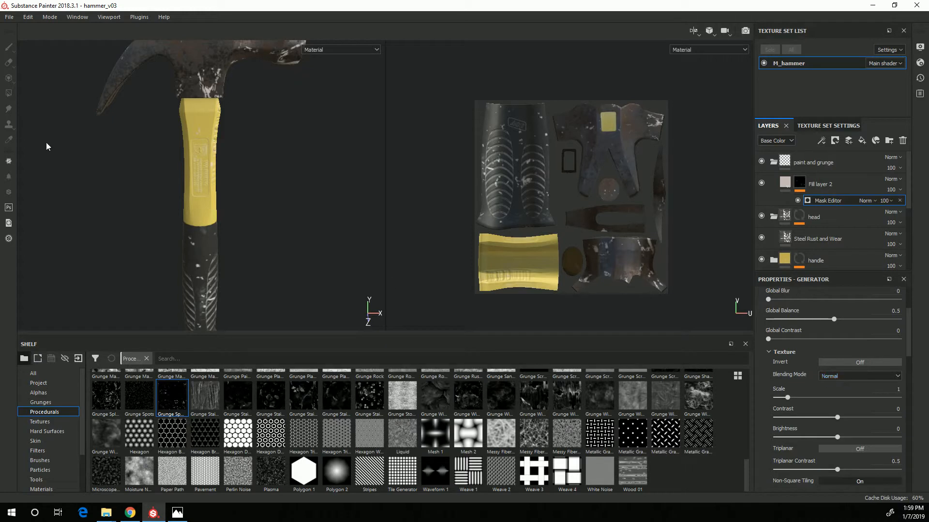
Try triplanar projection on the mask texture, check the specks around the hammer head, and switch triplanar back off.
{"action": "middle_click_drag", "start_coordinate": [239, 140], "coordinate": [218, 230], "text": "alt"}
{"action": "left_click_drag", "start_coordinate": [218, 230], "coordinate": [340, 209], "text": "alt"}
{"action": "middle_click_drag", "start_coordinate": [340, 209], "coordinate": [335, 177], "text": "alt"}
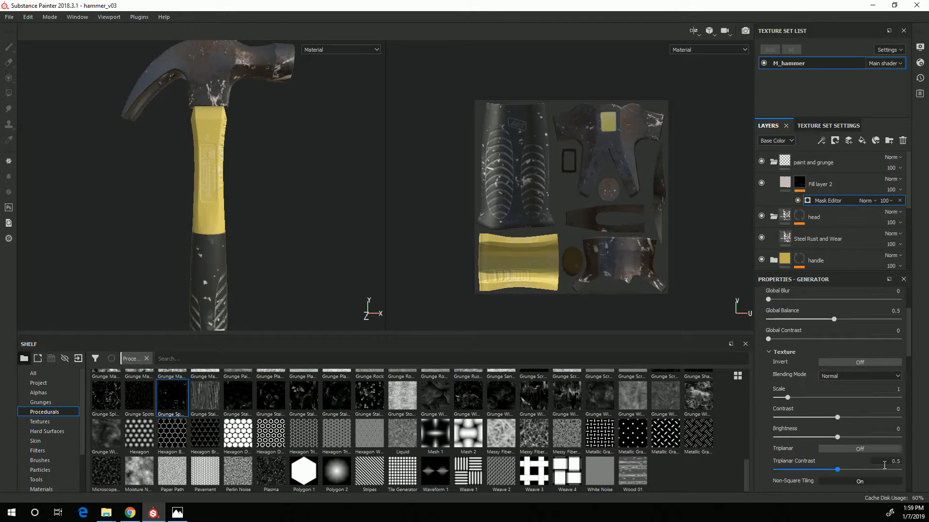
{"action": "left_click_drag", "start_coordinate": [187, 103], "coordinate": [237, 160], "text": "alt"}
{"action": "middle_click_drag", "start_coordinate": [236, 156], "coordinate": [230, 188], "text": "alt"}
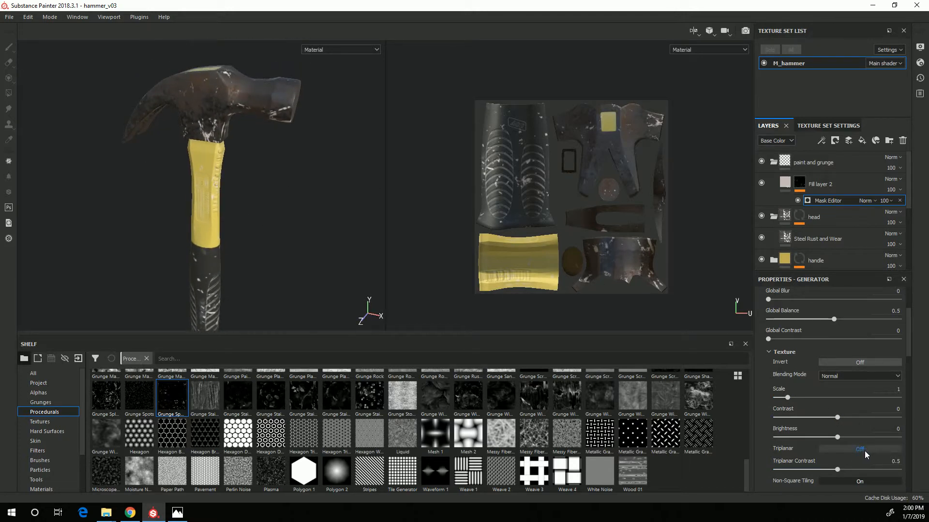
{"action": "left_click_drag", "start_coordinate": [320, 209], "coordinate": [278, 251], "text": "alt"}
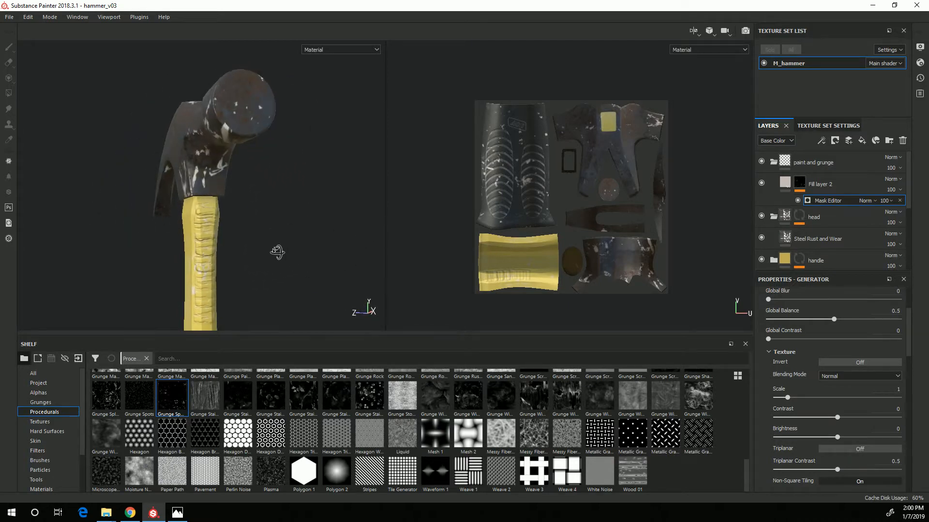
{"action": "left_click", "coordinate": [862, 450]}
{"action": "mouse_move", "coordinate": [264, 294]}
{"action": "left_mouse_down", "text": "alt"}
{"action": "mouse_move", "coordinate": [271, 278]}
{"action": "mouse_move", "coordinate": [404, 322]}
{"action": "mouse_move", "coordinate": [258, 297]}
{"action": "left_mouse_up", "text": "alt"}
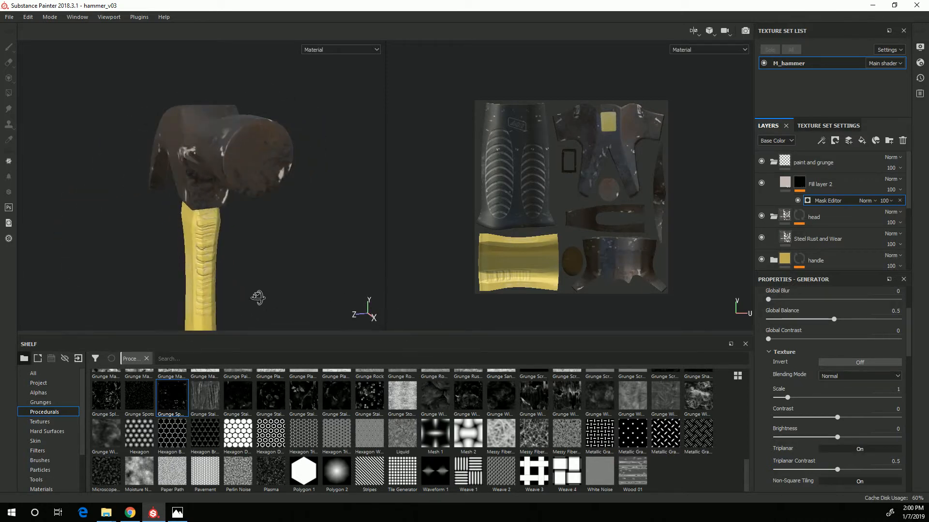
{"action": "middle_click_drag", "start_coordinate": [258, 298], "coordinate": [293, 113], "text": "alt"}
{"action": "left_click_drag", "start_coordinate": [300, 199], "coordinate": [334, 244], "text": "alt"}
{"action": "middle_click_drag", "start_coordinate": [334, 245], "coordinate": [304, 340], "text": "alt"}
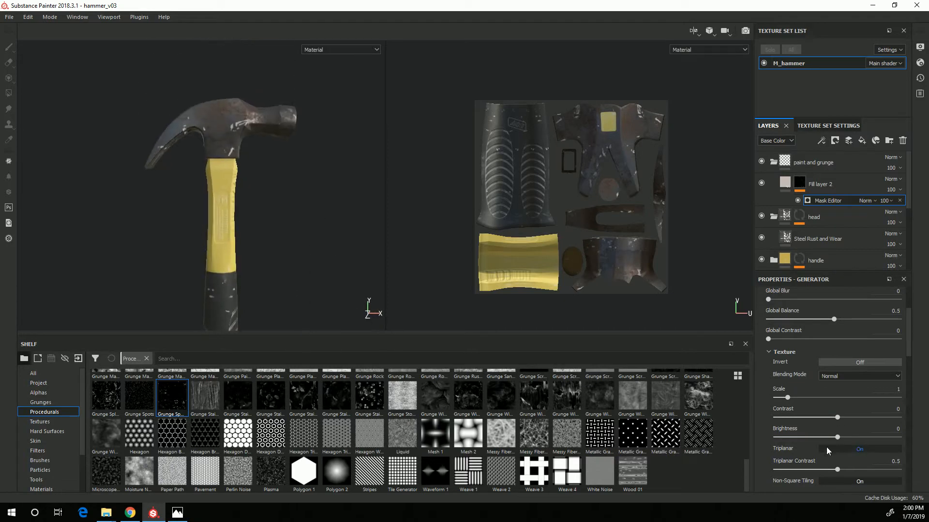
{"action": "left_click", "coordinate": [868, 451]}
Examine how the paint specks fall across the striking face, neck and sides of the hammer head.
{"action": "left_click_drag", "start_coordinate": [262, 242], "coordinate": [180, 263], "text": "alt"}
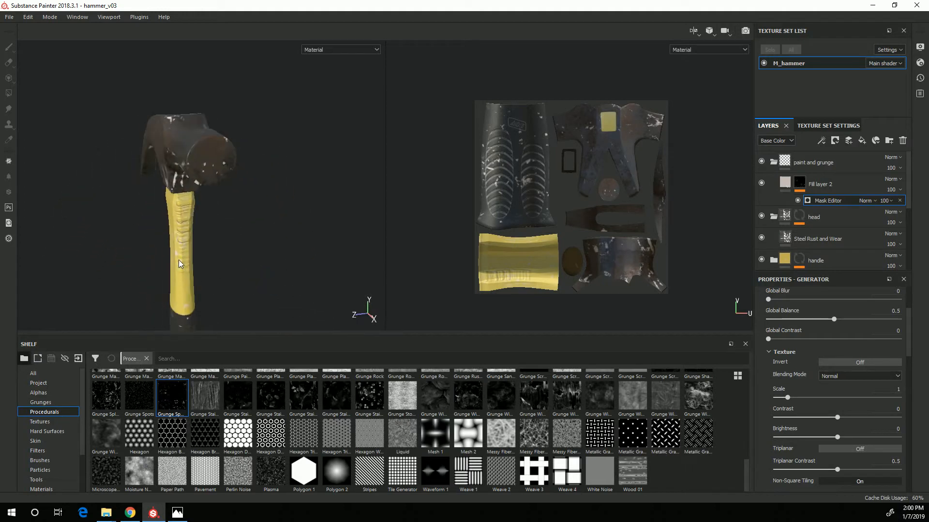
{"action": "scroll", "coordinate": [182, 264], "scroll_direction": "up", "scroll_amount": 2}
{"action": "middle_click_drag", "start_coordinate": [274, 226], "coordinate": [274, 293], "text": "alt"}
{"action": "left_click_drag", "start_coordinate": [274, 293], "coordinate": [260, 270], "text": "alt"}
{"action": "right_click_drag", "start_coordinate": [259, 269], "coordinate": [305, 269], "text": "alt"}
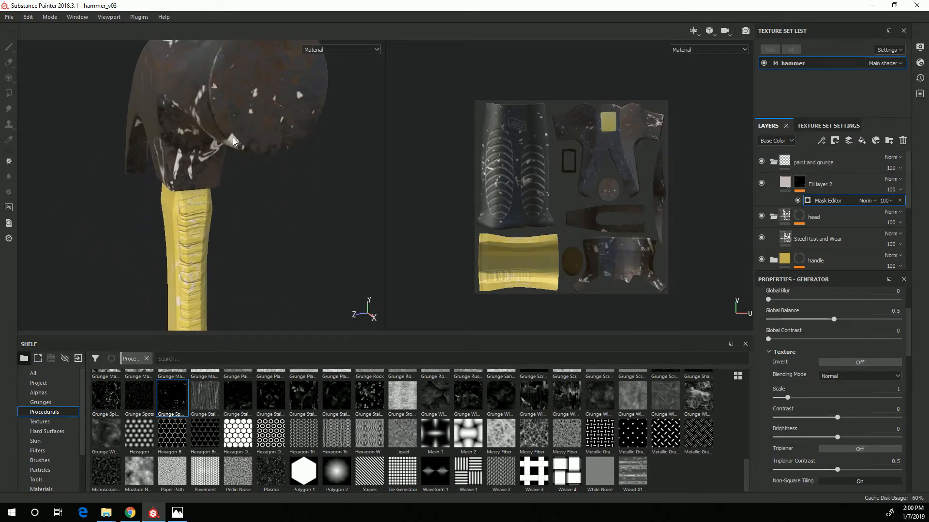
{"action": "left_click_drag", "start_coordinate": [231, 174], "coordinate": [247, 176], "text": "alt"}
{"action": "left_click_drag", "start_coordinate": [233, 117], "coordinate": [356, 189], "text": "alt"}
{"action": "left_click_drag", "start_coordinate": [309, 249], "coordinate": [235, 295], "text": "alt"}
{"action": "middle_click_drag", "start_coordinate": [266, 136], "coordinate": [261, 258], "text": "alt"}
Add a paint effect to Fill layer 2's mask and choose the Basic Hard brush.
{"action": "left_click", "coordinate": [804, 184]}
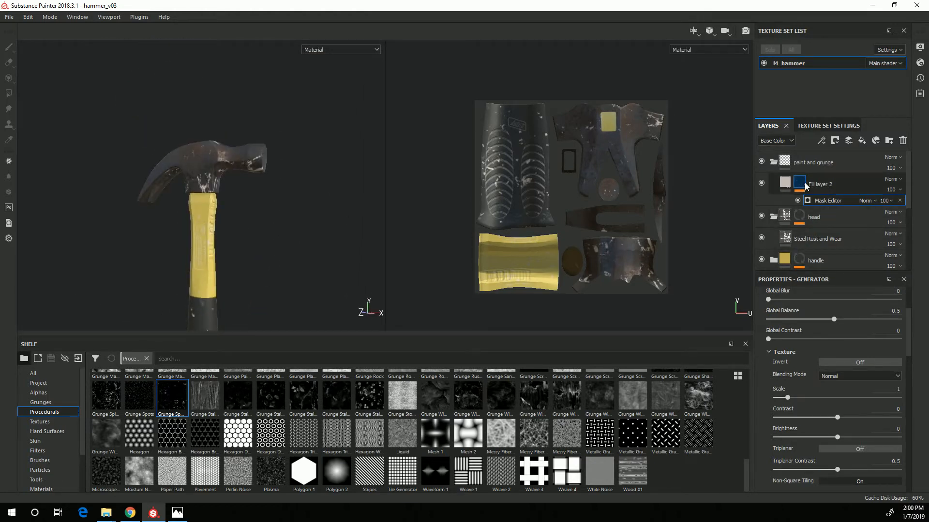
{"action": "right_click", "coordinate": [804, 183]}
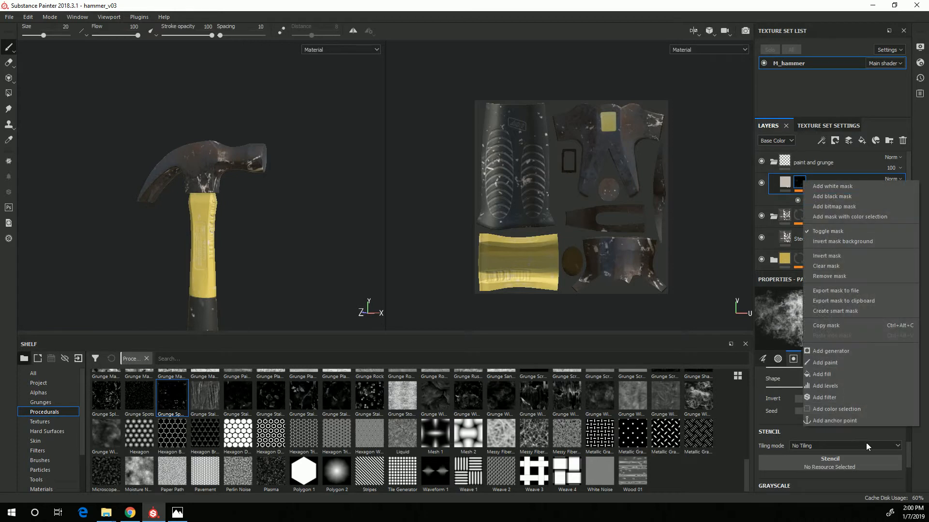
{"action": "left_click", "coordinate": [836, 364]}
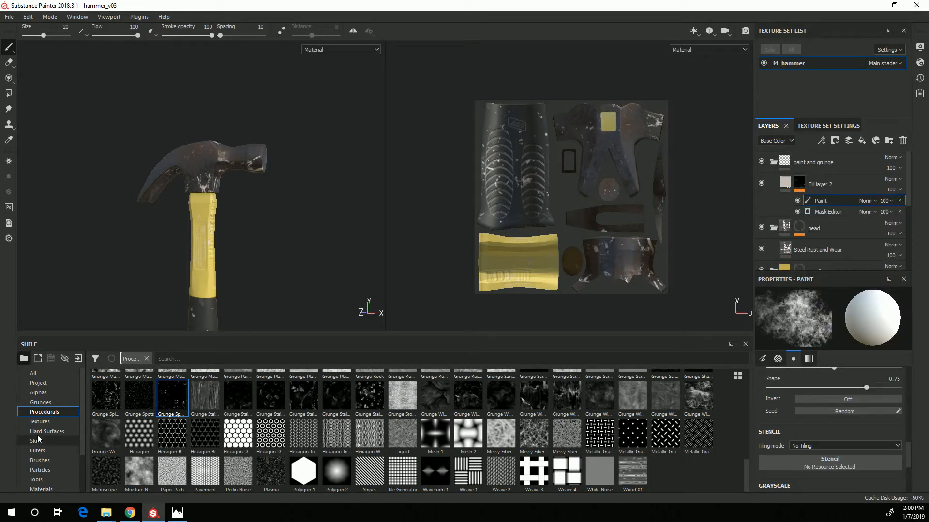
{"action": "left_click", "coordinate": [48, 461]}
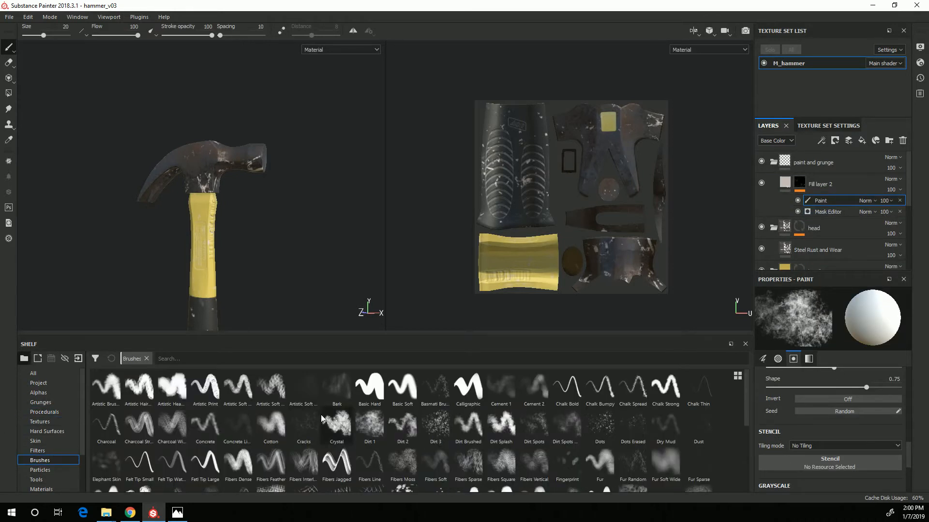
{"action": "left_click", "coordinate": [371, 390]}
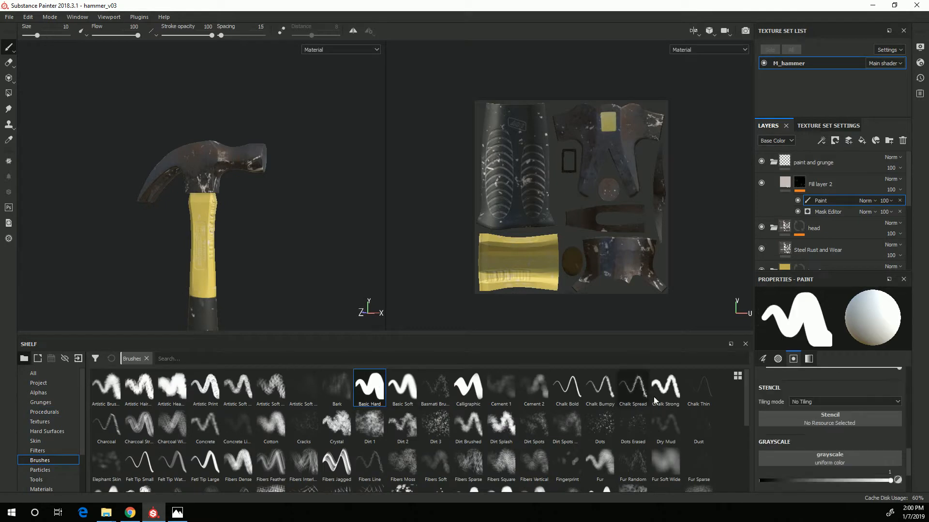
Reduce the brush size to 1.21 for detail work on the hammer's striking face.
{"action": "left_click_drag", "start_coordinate": [257, 242], "coordinate": [172, 246], "text": "alt"}
{"action": "right_click_drag", "start_coordinate": [173, 246], "coordinate": [199, 116], "text": "alt"}
{"action": "middle_click_drag", "start_coordinate": [199, 116], "coordinate": [198, 334], "text": "alt"}
{"action": "left_click_drag", "start_coordinate": [198, 334], "coordinate": [271, 309], "text": "alt"}
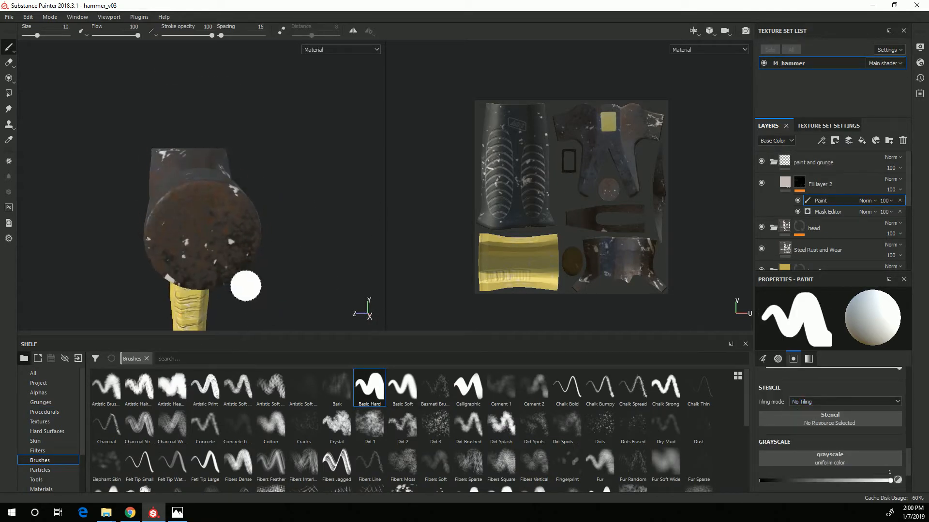
{"action": "right_click_drag", "start_coordinate": [263, 258], "coordinate": [257, 257], "text": "ctrl"}
{"action": "right_click_drag", "start_coordinate": [233, 227], "coordinate": [189, 227], "text": "ctrl"}
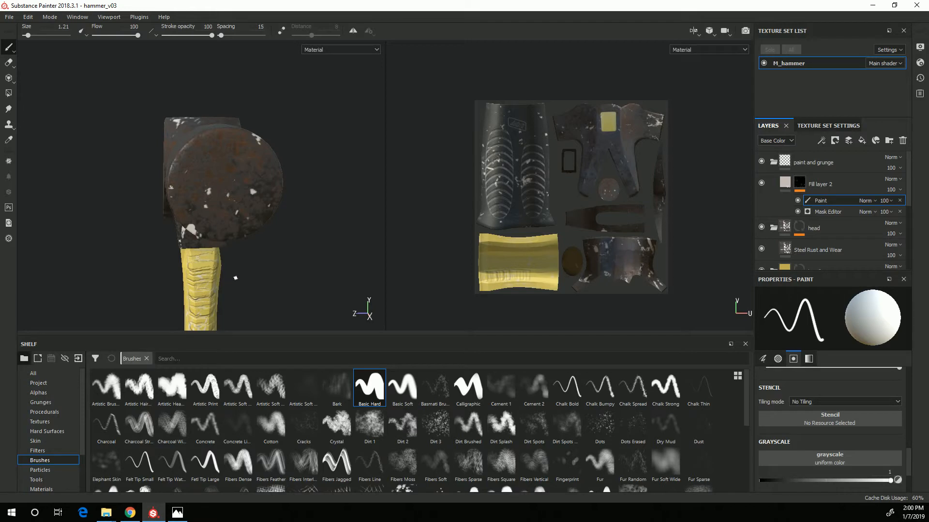
Inspect the paint specks from all sides of the hammer, from the head down to the end of the grip.
{"action": "left_click_drag", "start_coordinate": [236, 278], "coordinate": [209, 216], "text": "alt"}
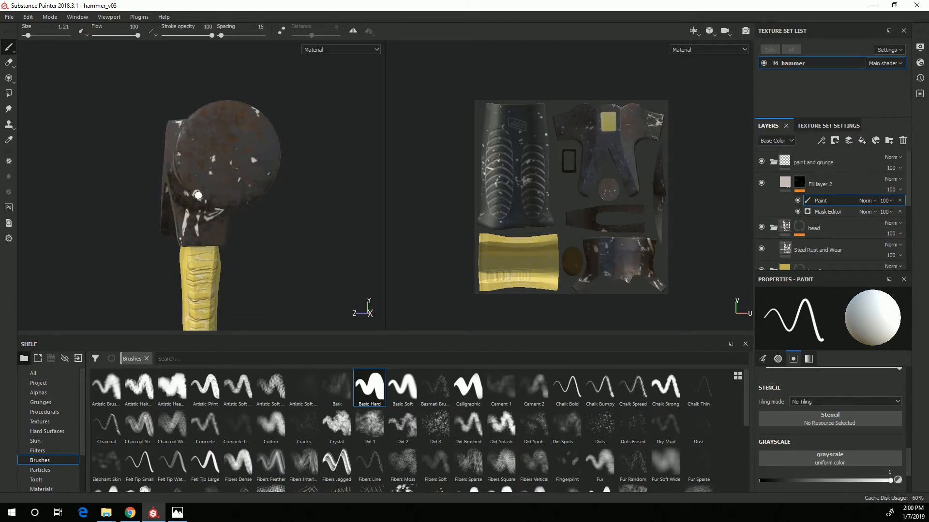
{"action": "left_click_drag", "start_coordinate": [255, 272], "coordinate": [282, 266], "text": "alt"}
{"action": "right_click_drag", "start_coordinate": [282, 265], "coordinate": [456, 335], "text": "alt"}
{"action": "left_click_drag", "start_coordinate": [203, 271], "coordinate": [267, 265], "text": "alt"}
{"action": "middle_click_drag", "start_coordinate": [268, 266], "coordinate": [441, 225], "text": "alt"}
{"action": "left_click_drag", "start_coordinate": [251, 234], "coordinate": [191, 283], "text": "alt"}
{"action": "middle_click_drag", "start_coordinate": [255, 269], "coordinate": [121, 163], "text": "alt"}
{"action": "middle_click_drag", "start_coordinate": [160, 251], "coordinate": [83, 122], "text": "alt"}
{"action": "left_click_drag", "start_coordinate": [131, 208], "coordinate": [257, 252], "text": "alt"}
{"action": "middle_click_drag", "start_coordinate": [214, 314], "coordinate": [255, 99], "text": "alt"}
{"action": "left_click_drag", "start_coordinate": [315, 210], "coordinate": [212, 218], "text": "alt"}
{"action": "middle_click_drag", "start_coordinate": [212, 217], "coordinate": [173, 103], "text": "alt"}
{"action": "middle_click_drag", "start_coordinate": [161, 237], "coordinate": [157, 208], "text": "alt"}
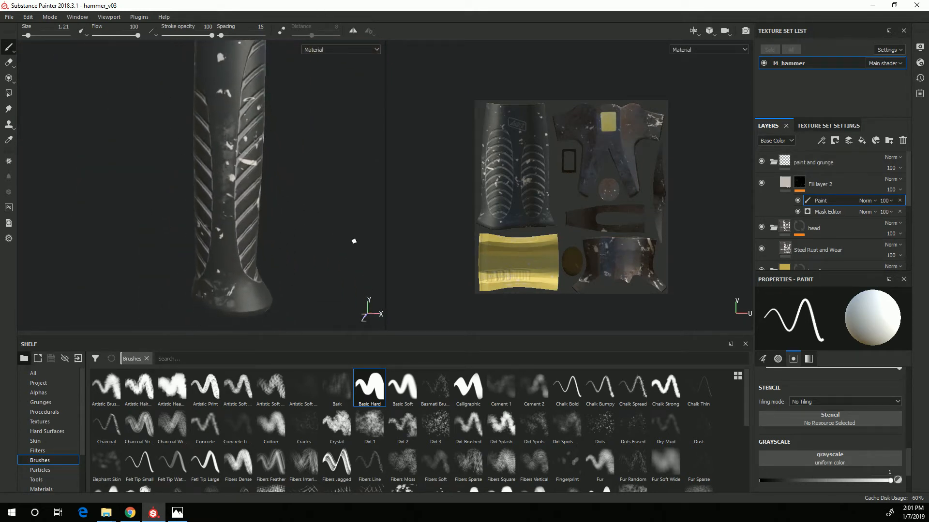
{"action": "left_click_drag", "start_coordinate": [291, 266], "coordinate": [307, 250], "text": "alt"}
{"action": "middle_click_drag", "start_coordinate": [358, 271], "coordinate": [153, 68], "text": "alt"}
{"action": "left_click_drag", "start_coordinate": [262, 264], "coordinate": [67, 257], "text": "alt"}
{"action": "middle_click_drag", "start_coordinate": [67, 257], "coordinate": [211, 203], "text": "alt"}
{"action": "right_click_drag", "start_coordinate": [211, 203], "coordinate": [77, 251], "text": "alt"}
{"action": "left_click_drag", "start_coordinate": [77, 252], "coordinate": [317, 314], "text": "alt"}
{"action": "middle_click_drag", "start_coordinate": [296, 266], "coordinate": [284, 280], "text": "alt"}
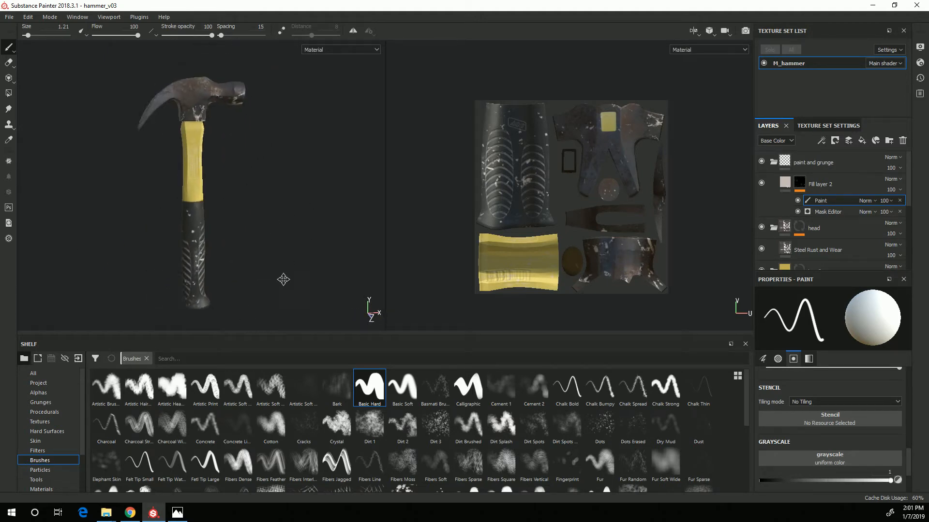
Check the head and handle, toggling Fill layer 2's visibility to compare the hammer with and without the specks.
{"action": "right_click_drag", "start_coordinate": [245, 259], "coordinate": [255, 152], "text": "alt"}
{"action": "middle_click_drag", "start_coordinate": [255, 151], "coordinate": [180, 239], "text": "alt"}
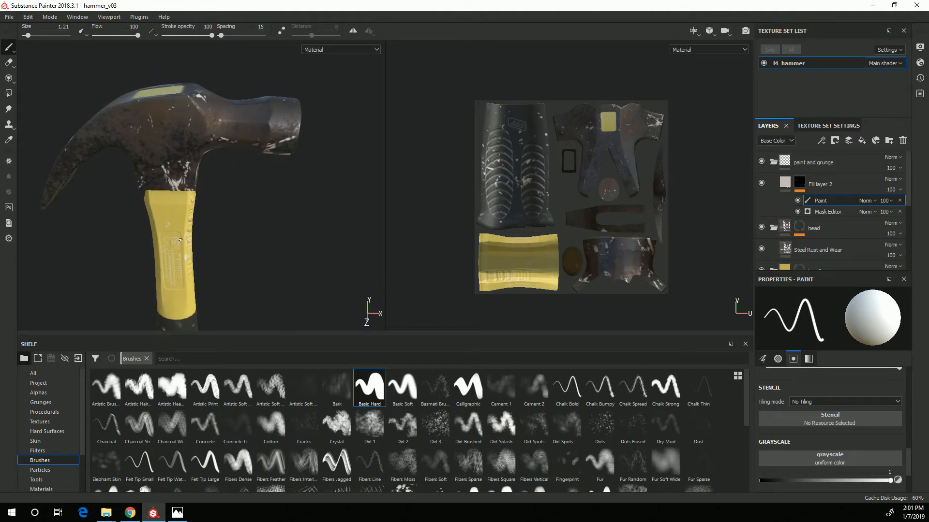
{"action": "left_click_drag", "start_coordinate": [296, 249], "coordinate": [246, 280], "text": "alt"}
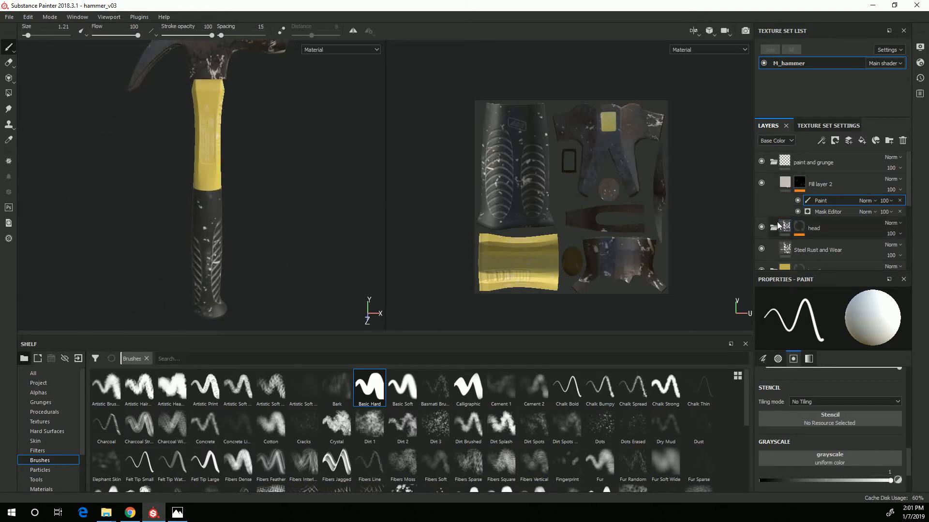
{"action": "left_click", "coordinate": [761, 184]}
{"action": "left_click_drag", "start_coordinate": [261, 237], "coordinate": [296, 250], "text": "alt"}
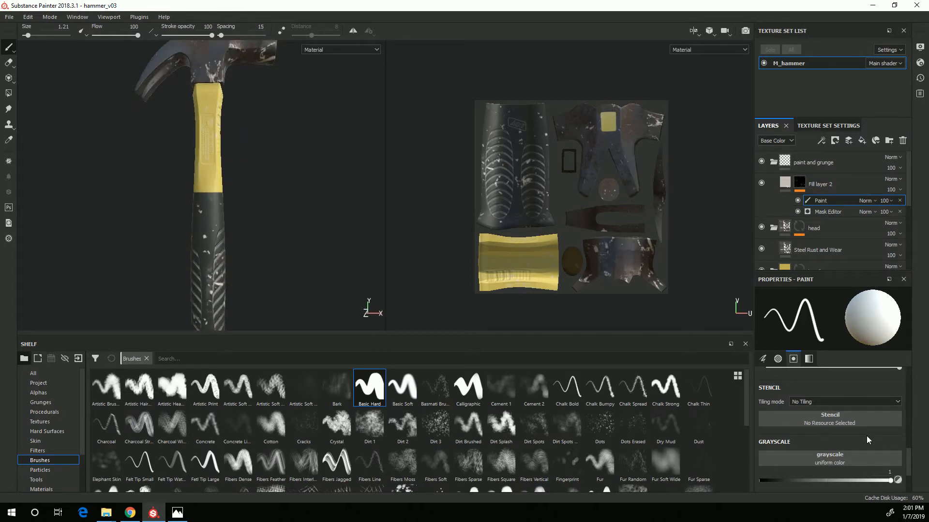
In the Mask Editor, try texture brightness 0.07 and reset it to 0, and try a higher texture contrast and undo it.
{"action": "left_click", "coordinate": [820, 212]}
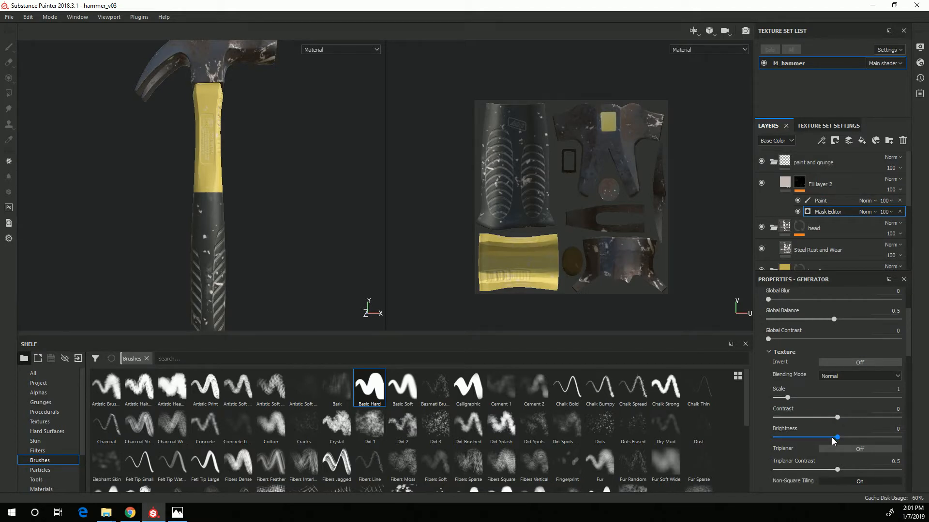
{"action": "mouse_move", "coordinate": [838, 439]}
{"action": "left_mouse_down"}
{"action": "mouse_move", "coordinate": [850, 439]}
{"action": "mouse_move", "coordinate": [817, 436]}
{"action": "mouse_move", "coordinate": [841, 438]}
{"action": "left_mouse_up"}
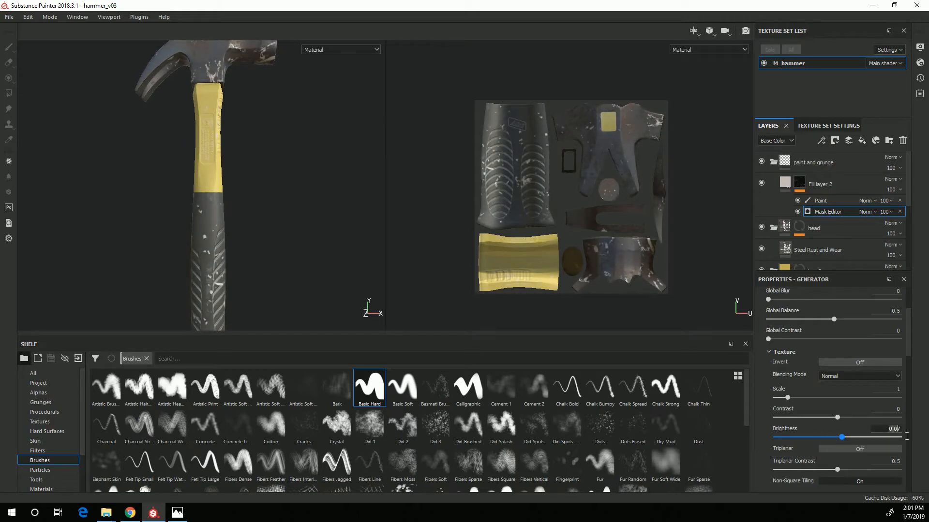
{"action": "type", "text": "0"}
{"action": "key", "text": "Return"}
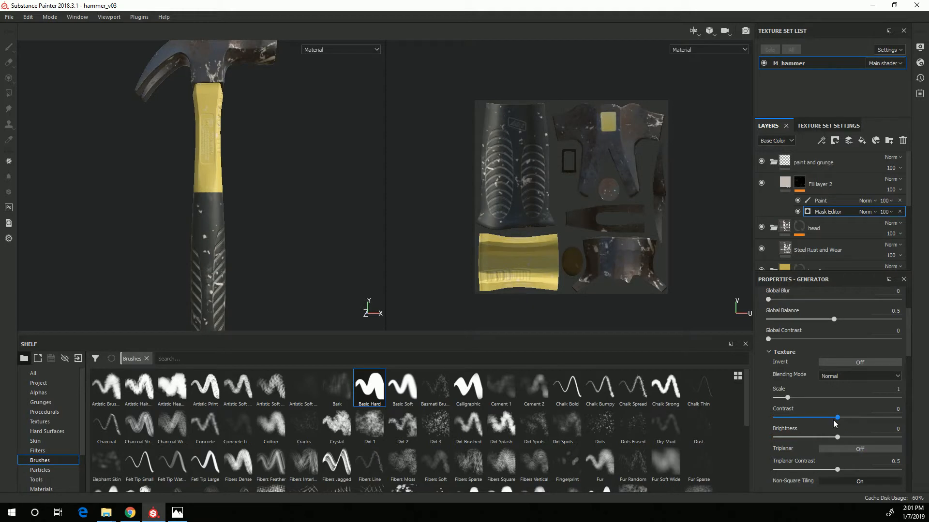
{"action": "left_click_drag", "start_coordinate": [838, 418], "coordinate": [872, 416]}
{"action": "key", "text": "ctrl+z"}
Try the Mask Editor's Global Balance at 1, check the specks on the grip, and settle on 0.44.
{"action": "scroll", "coordinate": [809, 400], "scroll_direction": "up", "scroll_amount": 2}
{"action": "left_click_drag", "start_coordinate": [833, 378], "coordinate": [911, 384]}
{"action": "left_click_drag", "start_coordinate": [850, 382], "coordinate": [902, 380]}
{"action": "left_click_drag", "start_coordinate": [279, 208], "coordinate": [247, 200], "text": "alt"}
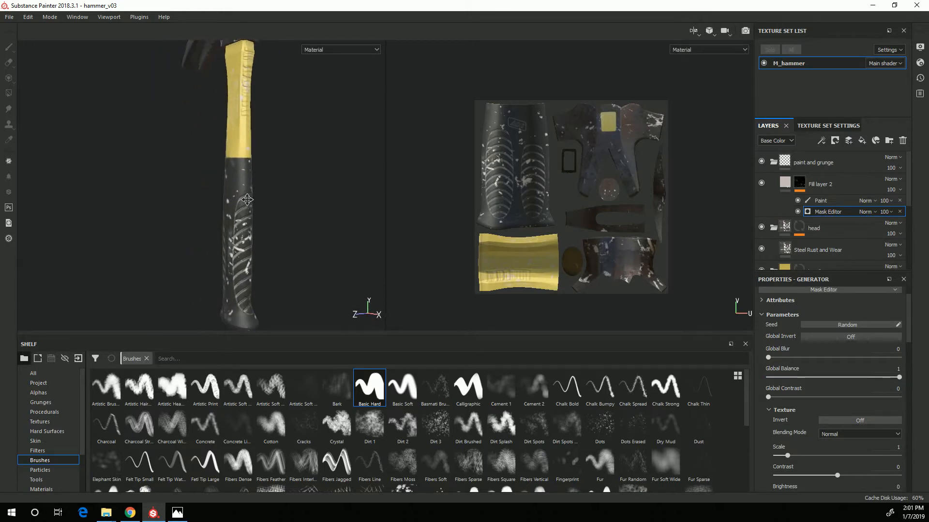
{"action": "right_click_drag", "start_coordinate": [248, 200], "coordinate": [411, 283], "text": "alt"}
{"action": "left_click_drag", "start_coordinate": [899, 382], "coordinate": [826, 392]}
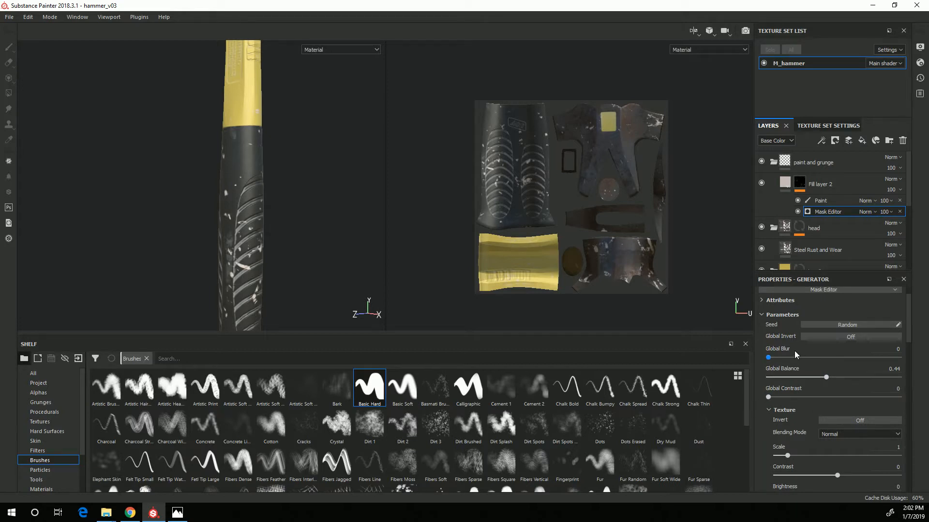
Rename Fill layer 2 in the paint and grunge folder as paint1.
{"action": "right_click_drag", "start_coordinate": [360, 270], "coordinate": [153, 207], "text": "alt"}
{"action": "left_click_drag", "start_coordinate": [154, 207], "coordinate": [344, 251], "text": "alt"}
{"action": "middle_click_drag", "start_coordinate": [344, 251], "coordinate": [329, 337], "text": "alt"}
{"action": "left_click_drag", "start_coordinate": [232, 262], "coordinate": [208, 252], "text": "alt"}
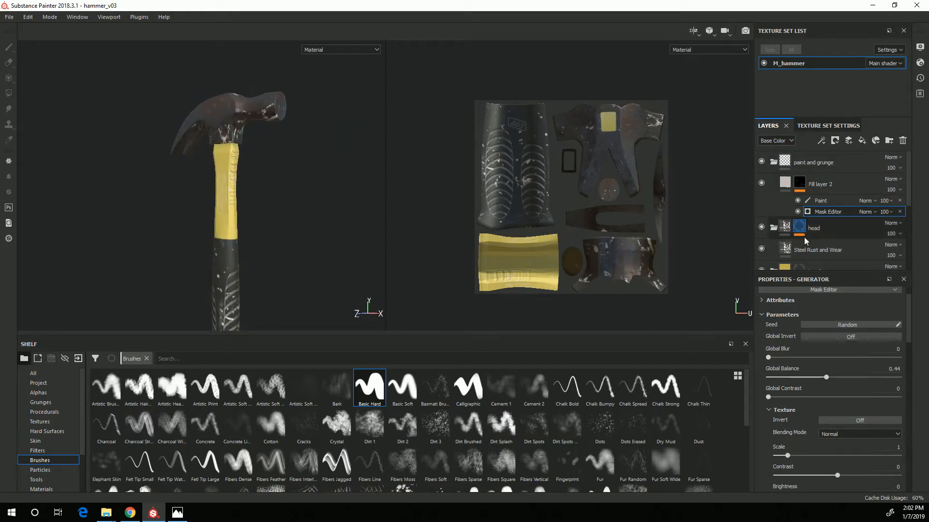
{"action": "double_click", "coordinate": [833, 186]}
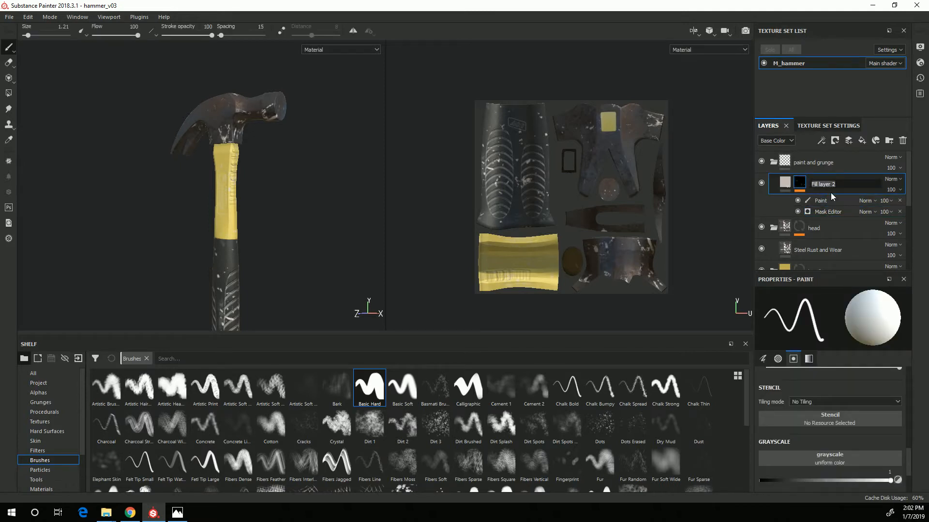
{"action": "type", "text": "paint1"}
{"action": "key", "text": "Return"}
Examine the paint specks along the hammer's head, yellow shaft and black grip from several sides.
{"action": "middle_click_drag", "start_coordinate": [314, 247], "coordinate": [290, 179], "text": "alt"}
{"action": "left_click_drag", "start_coordinate": [118, 230], "coordinate": [242, 222], "text": "alt"}
{"action": "middle_click_drag", "start_coordinate": [252, 213], "coordinate": [272, 272], "text": "alt"}
{"action": "left_click_drag", "start_coordinate": [272, 272], "coordinate": [167, 278], "text": "alt"}
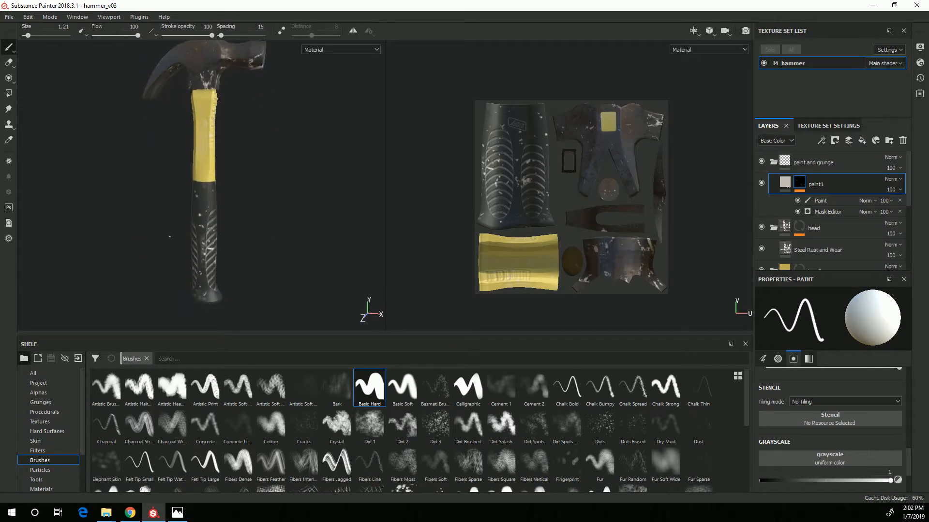
{"action": "middle_click_drag", "start_coordinate": [170, 236], "coordinate": [170, 309], "text": "alt"}
{"action": "right_click_drag", "start_coordinate": [96, 228], "coordinate": [315, 270], "text": "alt"}
{"action": "middle_click_drag", "start_coordinate": [203, 193], "coordinate": [222, 233], "text": "alt"}
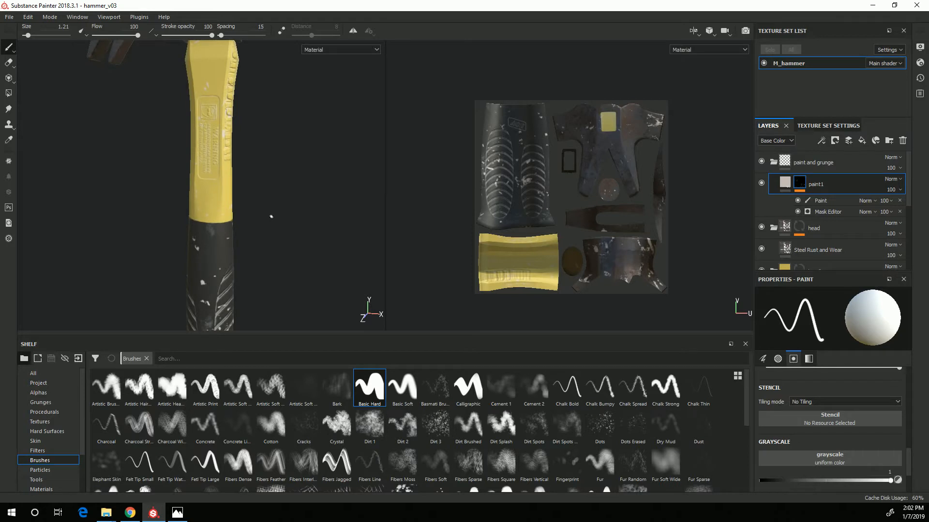
{"action": "right_click_drag", "start_coordinate": [305, 239], "coordinate": [249, 226], "text": "alt"}
{"action": "left_click_drag", "start_coordinate": [248, 226], "coordinate": [298, 270], "text": "alt"}
{"action": "right_click_drag", "start_coordinate": [298, 270], "coordinate": [255, 286], "text": "alt"}
{"action": "left_click_drag", "start_coordinate": [255, 286], "coordinate": [256, 172], "text": "alt"}
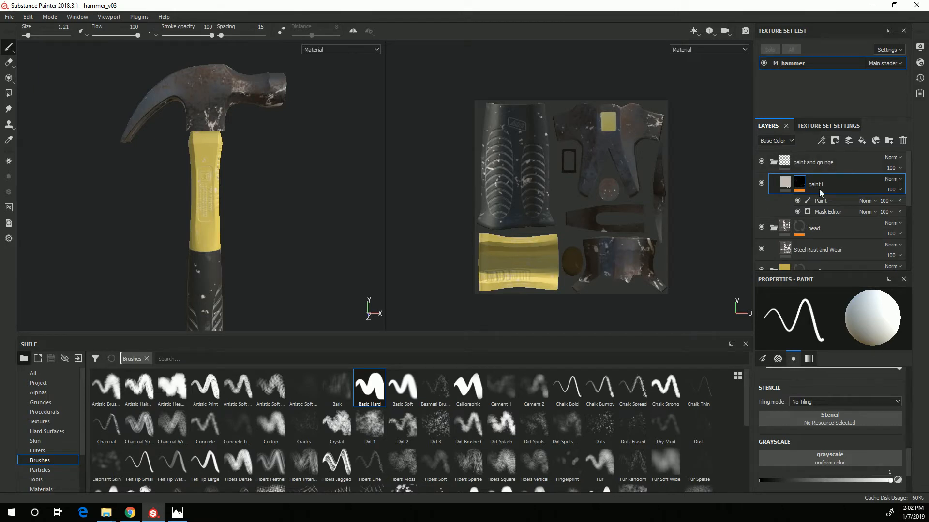
Add a fill layer above paint1 with a light pinkish base color (0.715, 0.609, 0.609) and height 0.0109.
{"action": "left_click", "coordinate": [861, 141]}
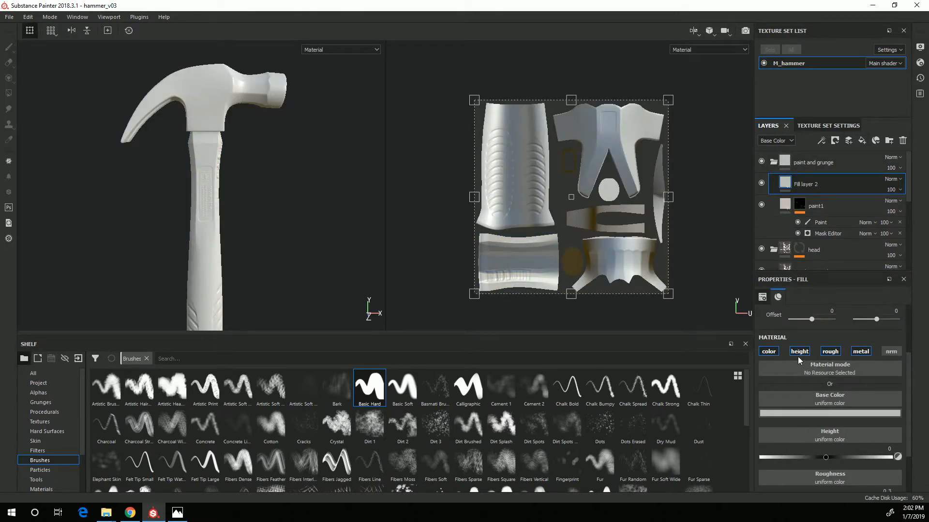
{"action": "scroll", "coordinate": [843, 443], "scroll_direction": "down", "scroll_amount": 1}
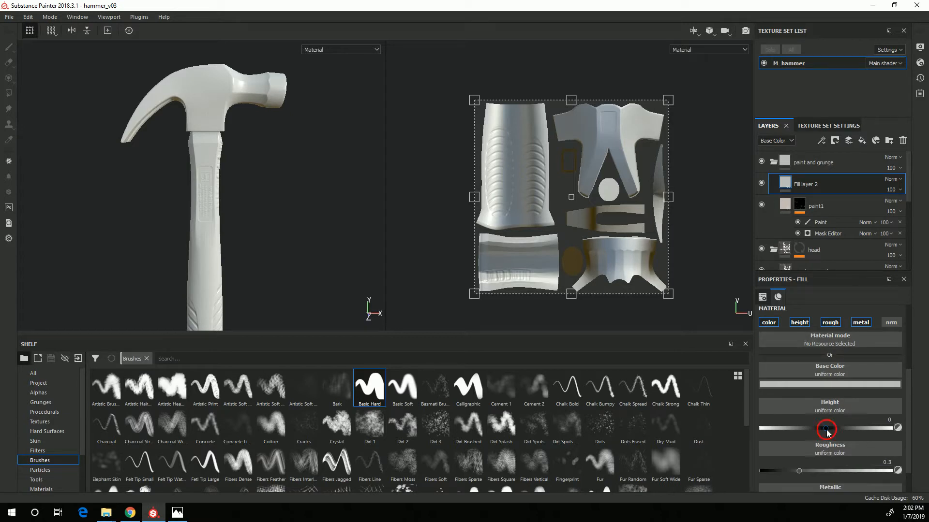
{"action": "left_click", "coordinate": [799, 384]}
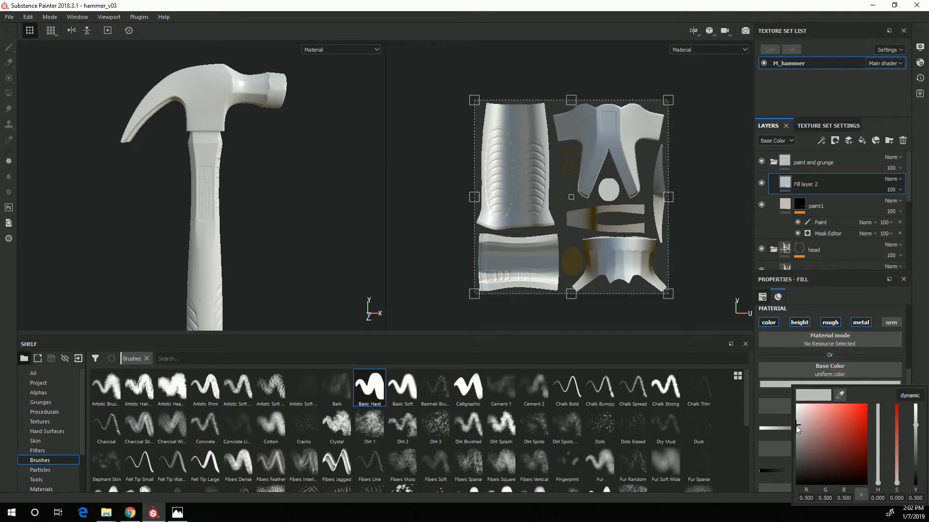
{"action": "left_click_drag", "start_coordinate": [799, 424], "coordinate": [801, 417]}
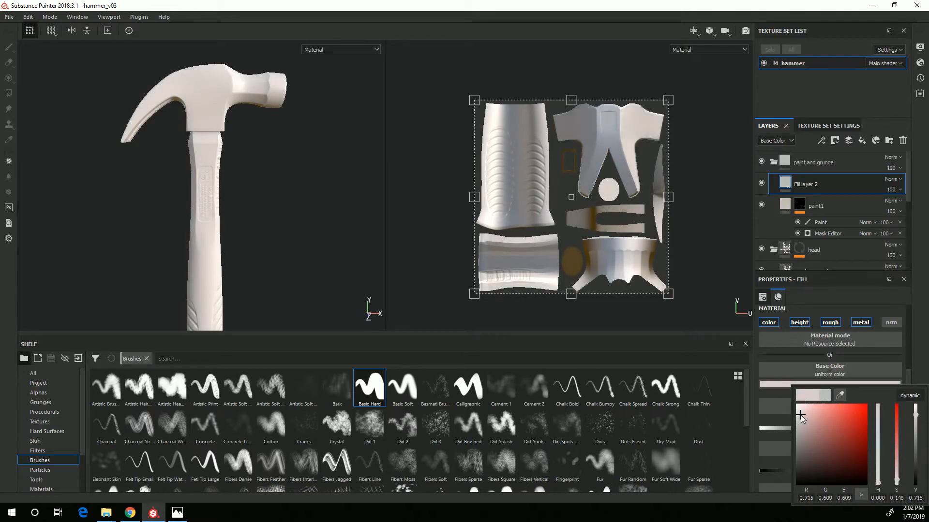
Add a black mask to the new fill layer above paint1.
{"action": "left_click", "coordinate": [793, 185]}
{"action": "right_click", "coordinate": [796, 187]}
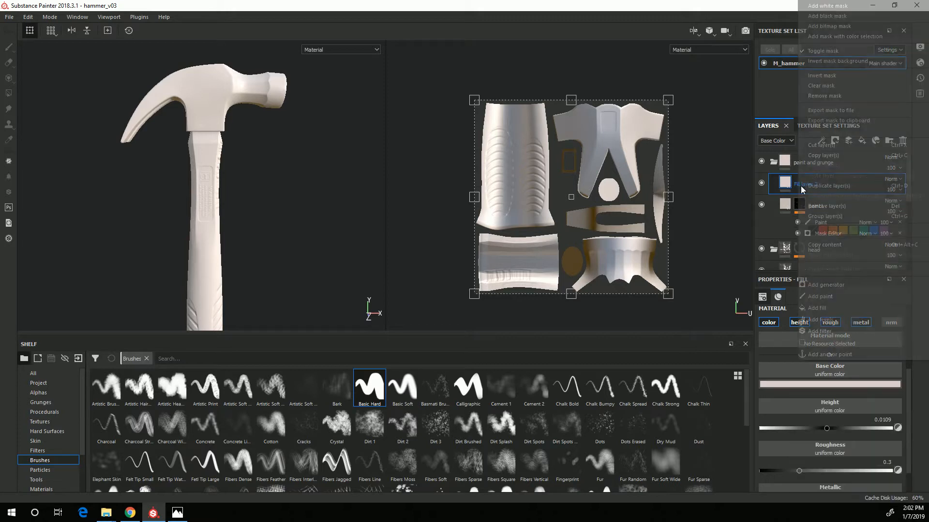
{"action": "left_click", "coordinate": [827, 16]}
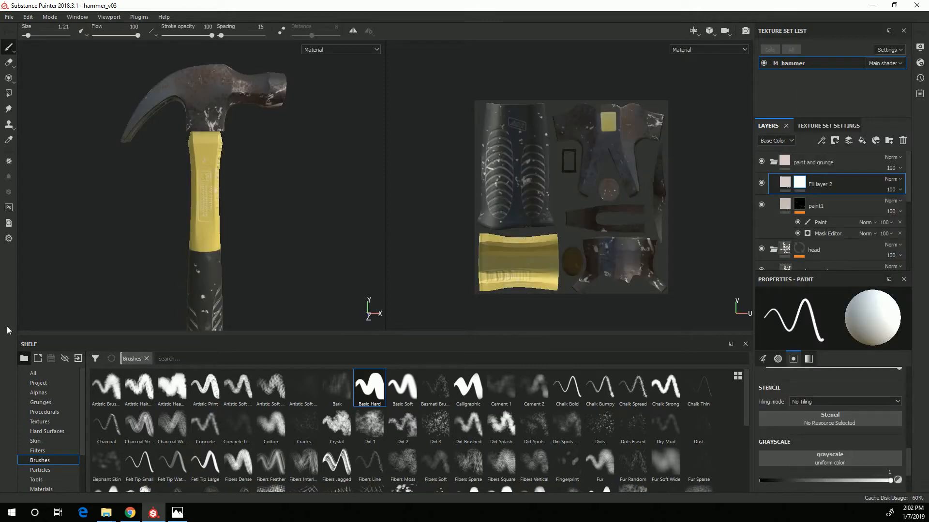
Assign the Brush Sponge Warped Border alpha at size 17.05 and stamp a paint spot on the hammer's striking end.
{"action": "left_click", "coordinate": [38, 393]}
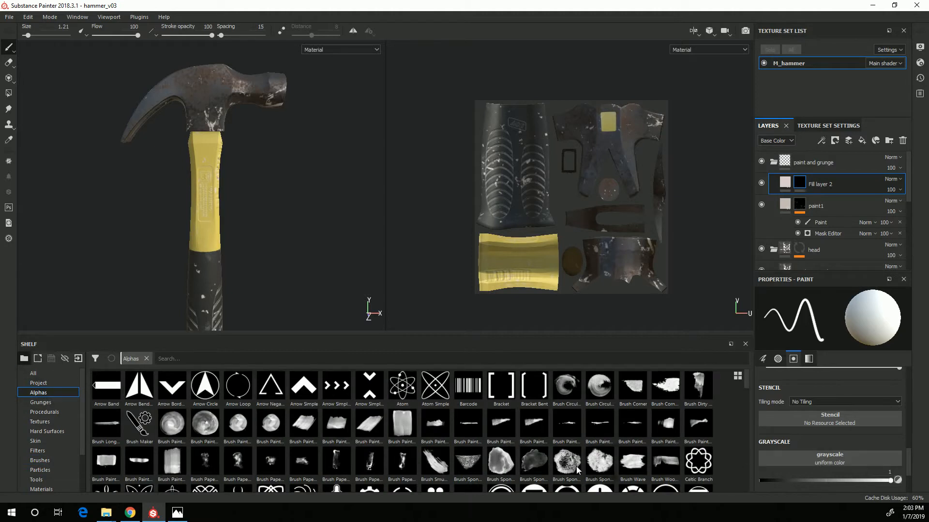
{"action": "scroll", "coordinate": [822, 449], "scroll_direction": "up", "scroll_amount": 3}
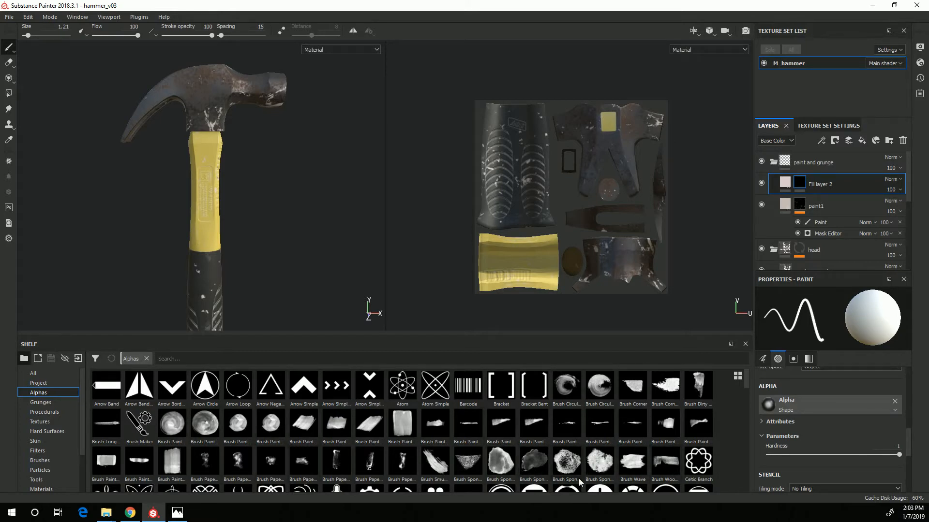
{"action": "mouse_move", "coordinate": [605, 465]}
{"action": "left_mouse_down"}
{"action": "mouse_move", "coordinate": [742, 457]}
{"action": "mouse_move", "coordinate": [792, 402]}
{"action": "left_mouse_up"}
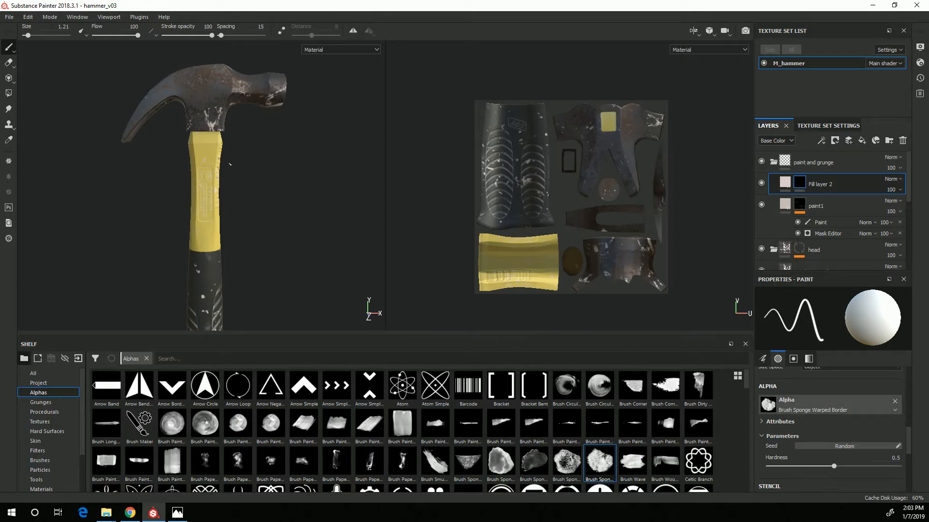
{"action": "mouse_move", "coordinate": [227, 114]}
{"action": "right_mouse_down", "text": "ctrl"}
{"action": "mouse_move", "coordinate": [302, 136]}
{"action": "mouse_move", "coordinate": [290, 141]}
{"action": "right_mouse_up", "text": "ctrl"}
{"action": "mouse_move", "coordinate": [291, 141]}
{"action": "left_mouse_down", "text": "alt"}
{"action": "mouse_move", "coordinate": [294, 189]}
{"action": "mouse_move", "coordinate": [265, 213]}
{"action": "mouse_move", "coordinate": [271, 225]}
{"action": "mouse_move", "coordinate": [259, 244]}
{"action": "left_mouse_up", "text": "alt"}
{"action": "mouse_move", "coordinate": [290, 274]}
{"action": "left_mouse_down", "text": "alt"}
{"action": "mouse_move", "coordinate": [300, 240]}
{"action": "mouse_move", "coordinate": [280, 278]}
{"action": "mouse_move", "coordinate": [269, 259]}
{"action": "left_mouse_up", "text": "alt"}
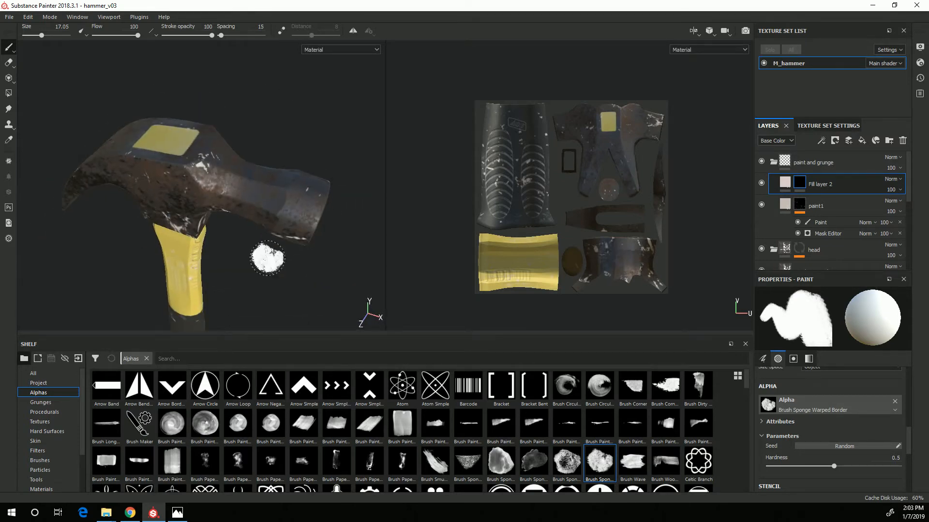
{"action": "left_click", "coordinate": [288, 209]}
Switch the brush to the Brush Sponge Erased alpha with size 7.8 and hardness 0.75 for the claw.
{"action": "right_click_drag", "start_coordinate": [298, 305], "coordinate": [289, 285], "text": "alt"}
{"action": "left_click_drag", "start_coordinate": [282, 305], "coordinate": [320, 283], "text": "alt"}
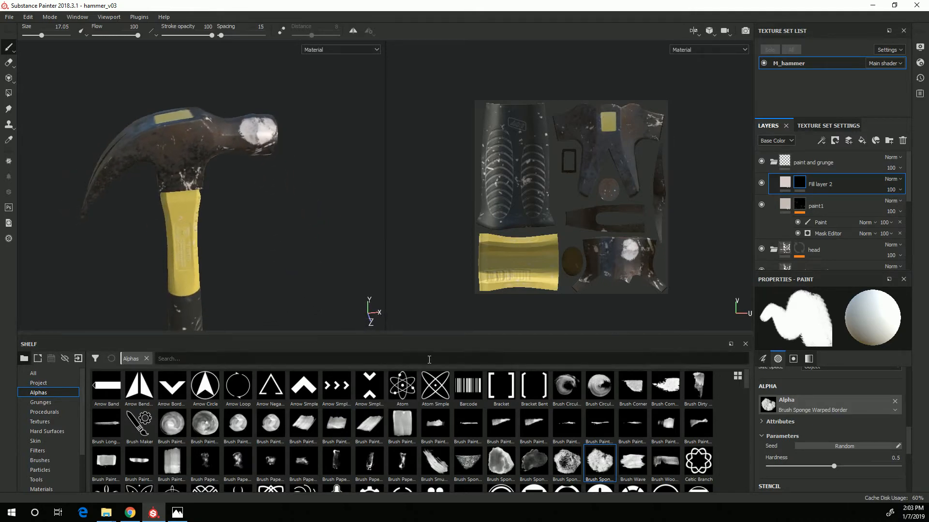
{"action": "left_click", "coordinate": [535, 463]}
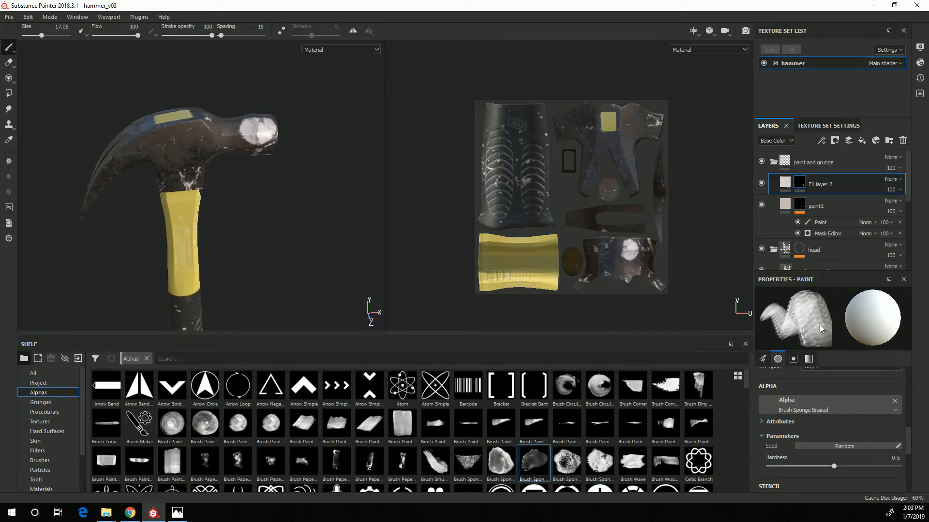
{"action": "right_click_drag", "start_coordinate": [164, 155], "coordinate": [166, 155], "text": "ctrl"}
{"action": "left_click_drag", "start_coordinate": [166, 155], "coordinate": [152, 203], "text": "alt"}
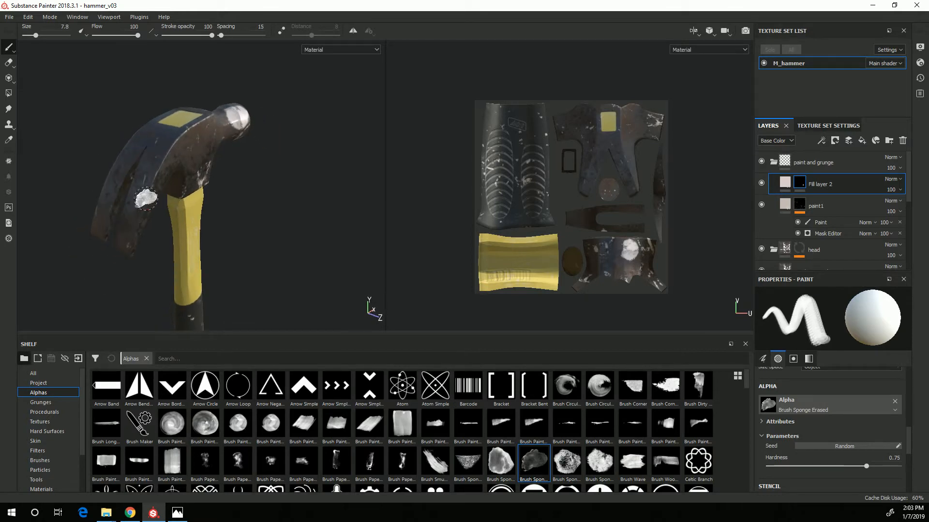
{"action": "mouse_move", "coordinate": [270, 165]}
{"action": "left_mouse_down", "text": "alt"}
{"action": "mouse_move", "coordinate": [218, 227]}
{"action": "mouse_move", "coordinate": [238, 229]}
{"action": "mouse_move", "coordinate": [228, 196]}
{"action": "mouse_move", "coordinate": [196, 207]}
{"action": "left_mouse_up", "text": "alt"}
Stamp paint spots on the claw in the mask with the Brush Wave alpha at size 10.31.
{"action": "left_click", "coordinate": [632, 462]}
{"action": "mouse_move", "coordinate": [192, 212]}
{"action": "right_mouse_down", "text": "alt"}
{"action": "mouse_move", "coordinate": [330, 277]}
{"action": "mouse_move", "coordinate": [193, 199]}
{"action": "right_mouse_up", "text": "alt"}
{"action": "left_click_drag", "start_coordinate": [173, 242], "coordinate": [131, 238], "text": "alt"}
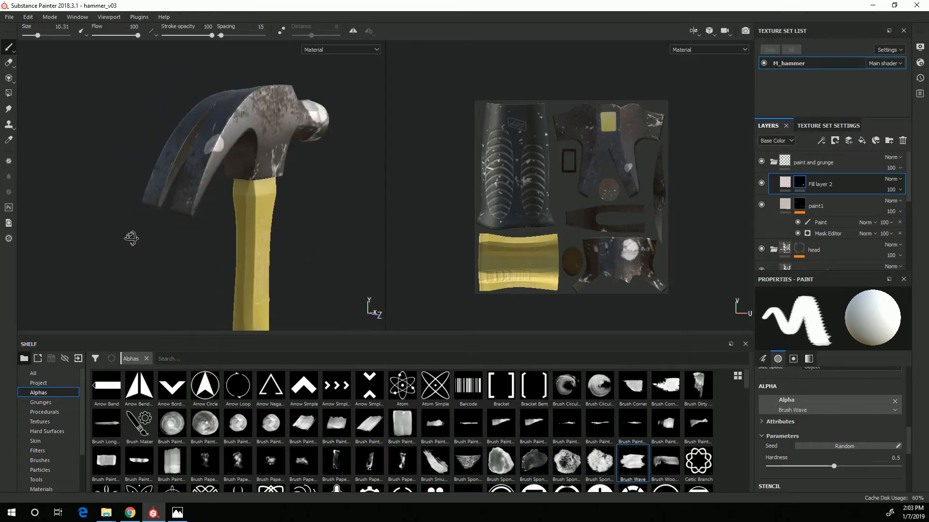
{"action": "mouse_move", "coordinate": [172, 280]}
{"action": "left_mouse_down", "text": "alt"}
{"action": "mouse_move", "coordinate": [152, 190]}
{"action": "mouse_move", "coordinate": [168, 176]}
{"action": "mouse_move", "coordinate": [186, 216]}
{"action": "left_mouse_up", "text": "alt"}
{"action": "left_click_drag", "start_coordinate": [232, 166], "coordinate": [304, 301], "text": "alt"}
Stamp a paint smear on the other claw prong with the Brush Smudge alpha.
{"action": "left_click", "coordinate": [429, 457]}
{"action": "left_click_drag", "start_coordinate": [100, 248], "coordinate": [184, 225], "text": "alt"}
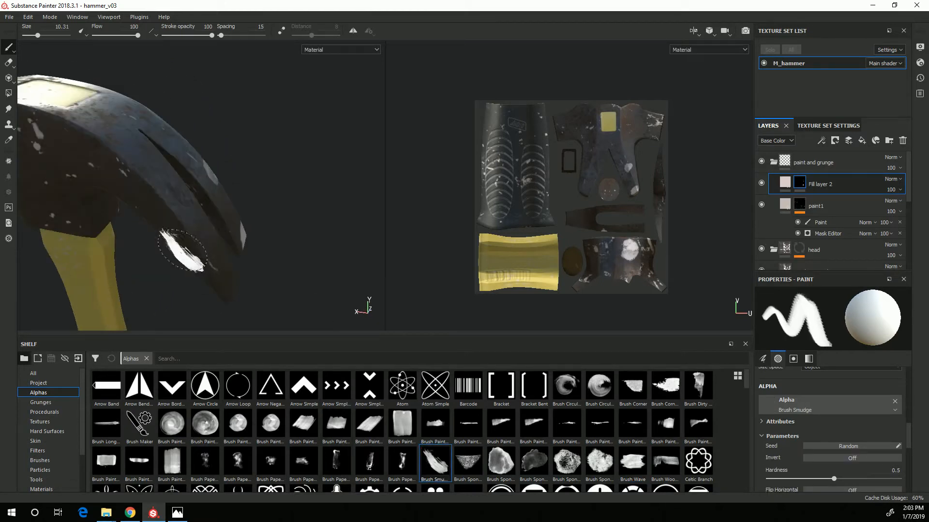
{"action": "mouse_move", "coordinate": [311, 207]}
{"action": "left_mouse_down", "text": "alt"}
{"action": "mouse_move", "coordinate": [279, 248]}
{"action": "mouse_move", "coordinate": [297, 246]}
{"action": "mouse_move", "coordinate": [307, 216]}
{"action": "mouse_move", "coordinate": [323, 204]}
{"action": "left_mouse_up", "text": "alt"}
{"action": "mouse_move", "coordinate": [324, 203]}
{"action": "right_mouse_down", "text": "alt"}
{"action": "mouse_move", "coordinate": [319, 227]}
{"action": "mouse_move", "coordinate": [220, 263]}
{"action": "right_mouse_up", "text": "alt"}
{"action": "middle_click_drag", "start_coordinate": [220, 263], "coordinate": [311, 265], "text": "alt"}
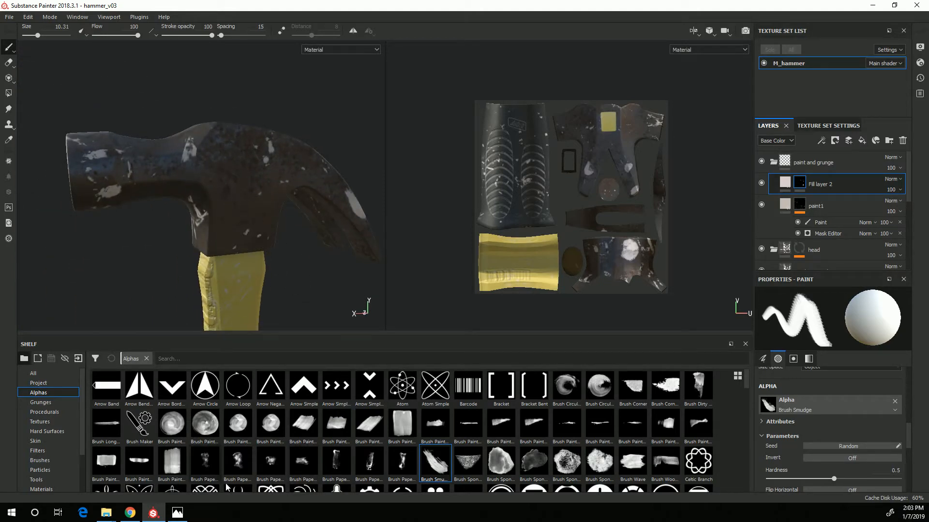
Try a Brush Paint Circular Drop stamp on the side of the head and undo it.
{"action": "left_click", "coordinate": [216, 428]}
{"action": "left_click", "coordinate": [228, 219]}
{"action": "left_click_drag", "start_coordinate": [311, 309], "coordinate": [291, 296], "text": "alt"}
{"action": "key", "text": "ctrl+z"}
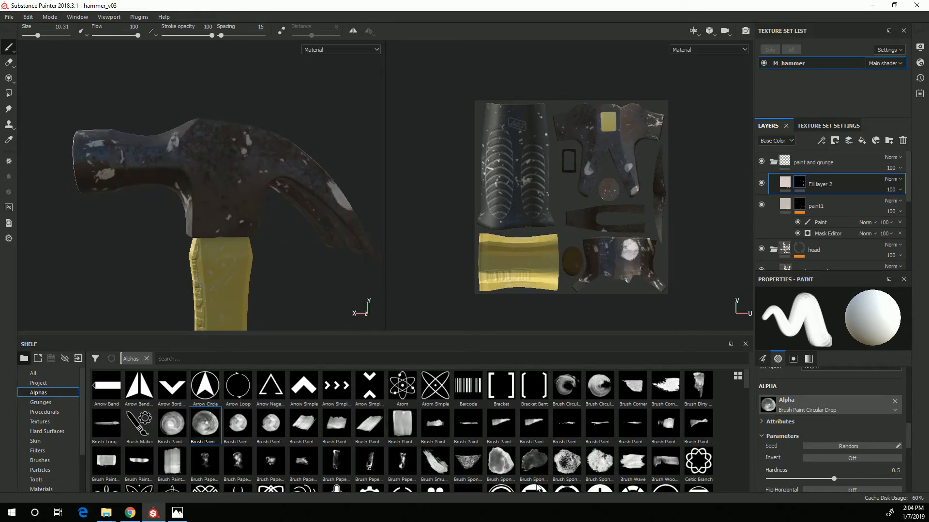
Stamp a paint spot on the side of the head with the Brush Sponge Erased alpha at size 12.33.
{"action": "left_click", "coordinate": [534, 459]}
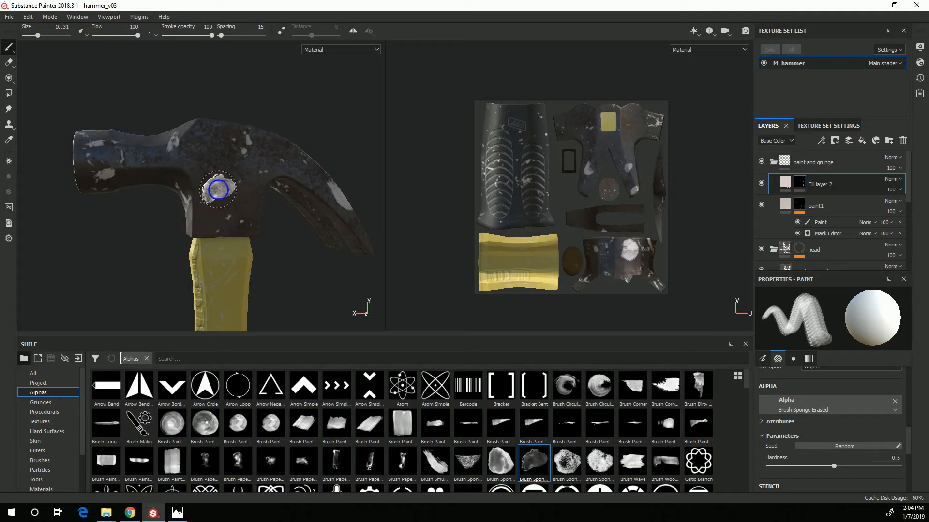
{"action": "right_click_drag", "start_coordinate": [218, 190], "coordinate": [227, 190], "text": "ctrl"}
{"action": "left_click", "coordinate": [221, 208]}
{"action": "mouse_move", "coordinate": [198, 230]}
{"action": "left_mouse_down", "text": "alt"}
{"action": "mouse_move", "coordinate": [174, 255]}
{"action": "mouse_move", "coordinate": [213, 276]}
{"action": "mouse_move", "coordinate": [220, 237]}
{"action": "mouse_move", "coordinate": [272, 242]}
{"action": "mouse_move", "coordinate": [261, 245]}
{"action": "left_mouse_up", "text": "alt"}
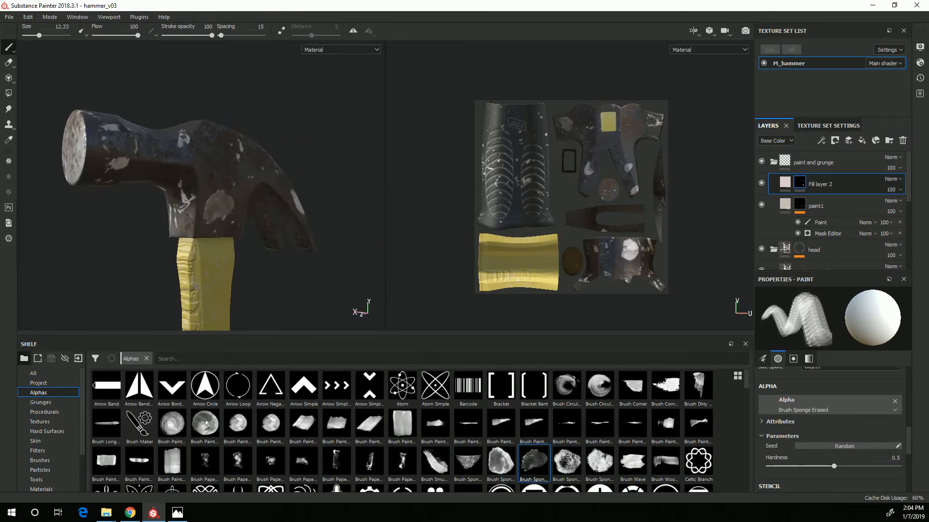
Stamp paint at the edge of the yellow rectangle atop the head with the Brush Paper Dirty Cloud alpha at size 16.73.
{"action": "left_click", "coordinate": [533, 423]}
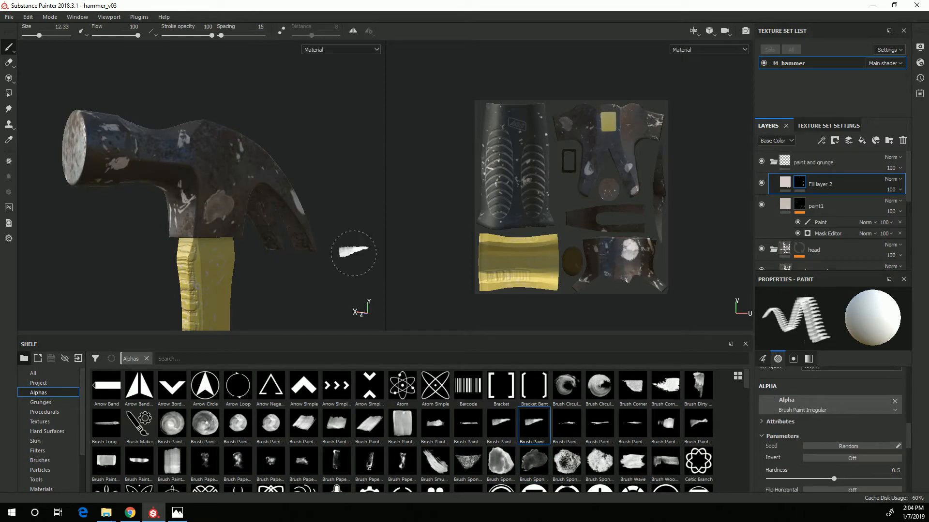
{"action": "left_click_drag", "start_coordinate": [296, 265], "coordinate": [237, 295], "text": "alt"}
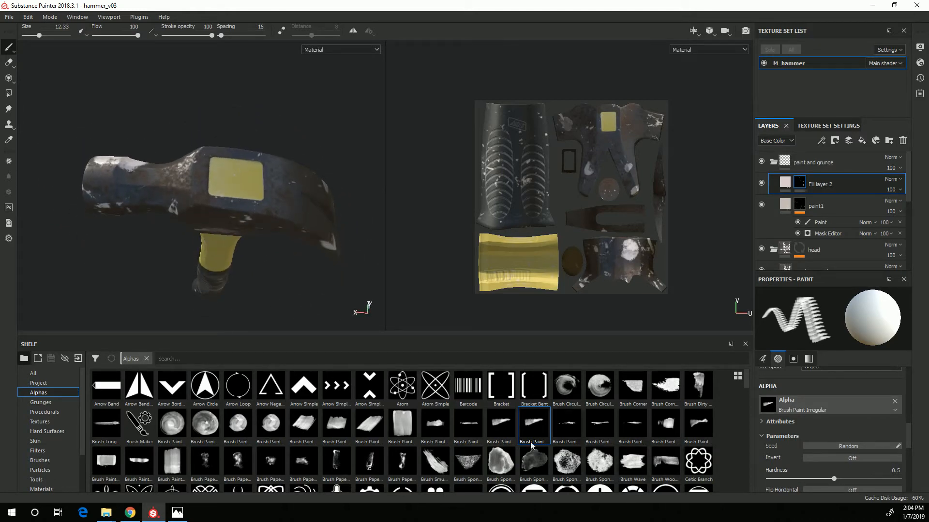
{"action": "left_click", "coordinate": [238, 463]}
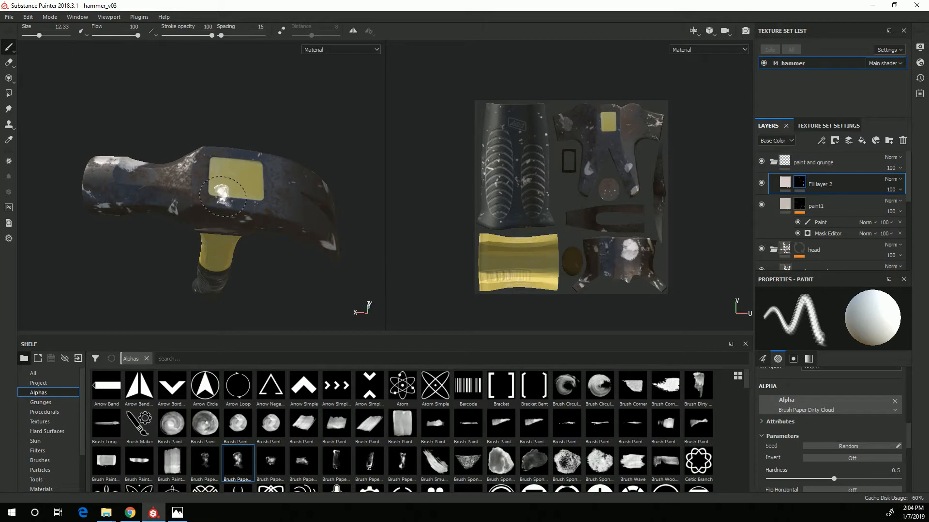
{"action": "mouse_move", "coordinate": [216, 179]}
{"action": "right_mouse_down", "text": "alt"}
{"action": "mouse_move", "coordinate": [236, 211]}
{"action": "mouse_move", "coordinate": [219, 186]}
{"action": "right_mouse_up", "text": "alt"}
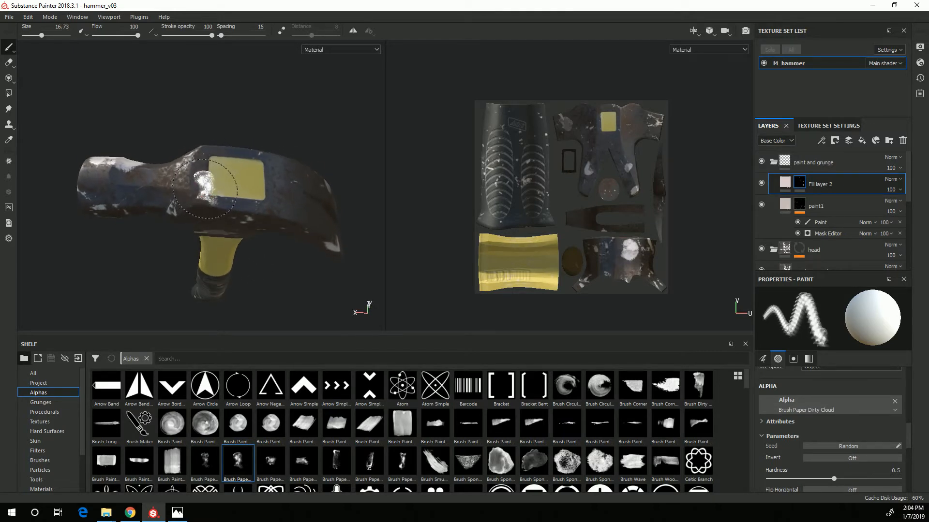
{"action": "mouse_move", "coordinate": [310, 251]}
{"action": "left_mouse_down", "text": "alt"}
{"action": "mouse_move", "coordinate": [252, 276]}
{"action": "mouse_move", "coordinate": [259, 269]}
{"action": "left_mouse_up", "text": "alt"}
Stamp paint between the yellow rectangle and the claw with the Brush Paper Dirty Drop alpha, size 18.23, hardness about 0.72.
{"action": "right_click_drag", "start_coordinate": [271, 221], "coordinate": [279, 215], "text": "ctrl"}
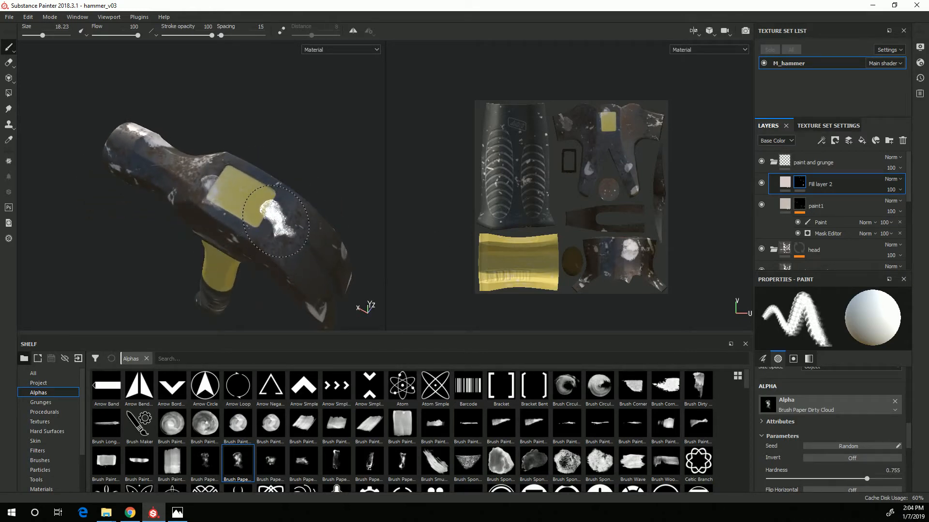
{"action": "left_click", "coordinate": [270, 476]}
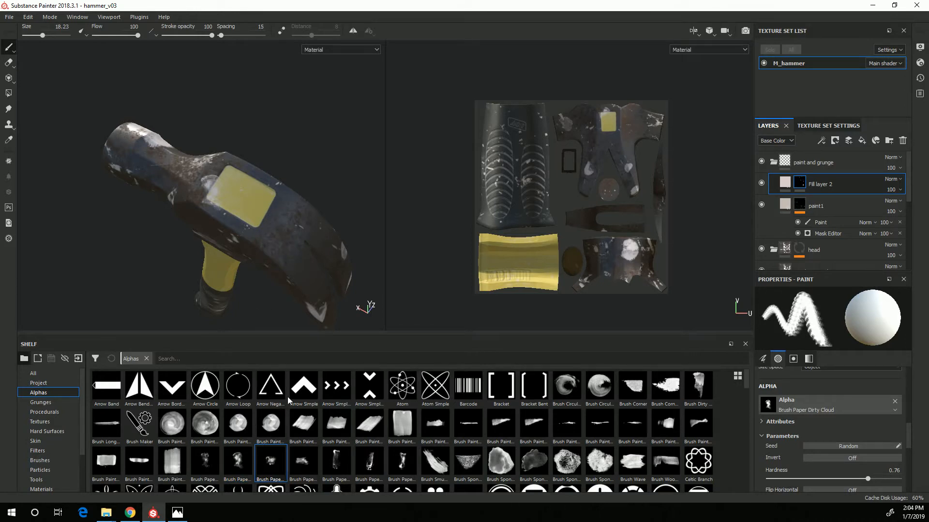
{"action": "right_click_drag", "start_coordinate": [280, 221], "coordinate": [275, 220], "text": "ctrl"}
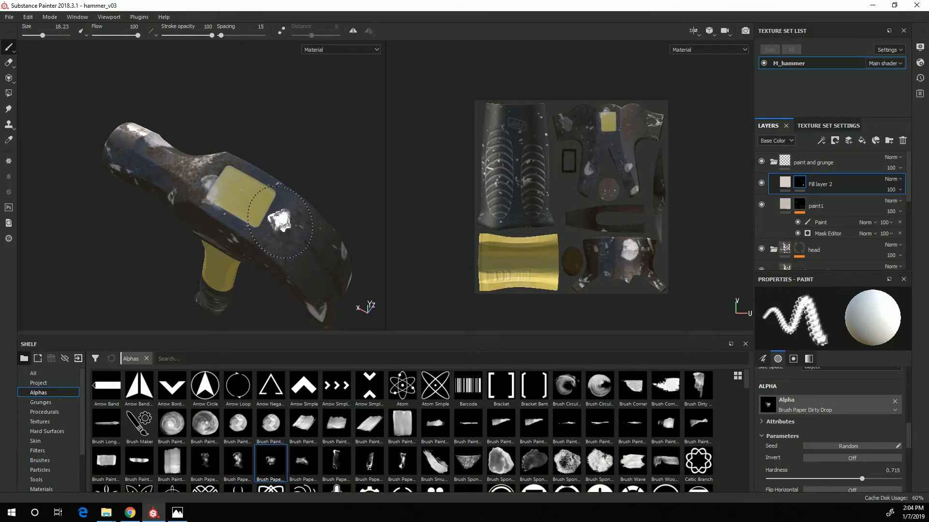
{"action": "mouse_move", "coordinate": [311, 295]}
{"action": "left_mouse_down", "text": "alt"}
{"action": "mouse_move", "coordinate": [341, 275]}
{"action": "mouse_move", "coordinate": [308, 287]}
{"action": "left_mouse_up", "text": "alt"}
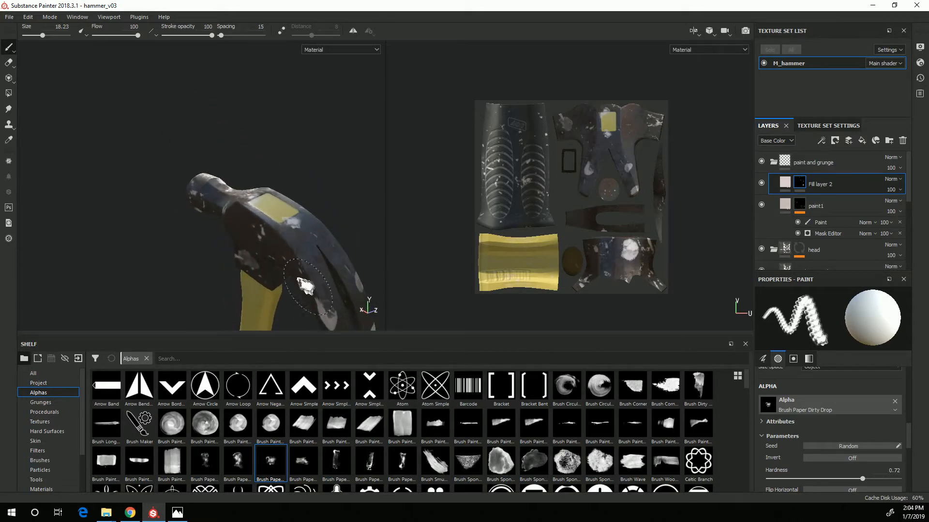
Stamp several paint spots across the claw with the Brush Paint Diagonal alpha at size 13.48 and hardness 0.455.
{"action": "left_click", "coordinate": [303, 425]}
{"action": "mouse_move", "coordinate": [300, 263]}
{"action": "right_mouse_down", "text": "ctrl"}
{"action": "mouse_move", "coordinate": [306, 269]}
{"action": "mouse_move", "coordinate": [298, 263]}
{"action": "right_mouse_up", "text": "ctrl"}
{"action": "mouse_move", "coordinate": [292, 297]}
{"action": "left_mouse_down", "text": "alt"}
{"action": "mouse_move", "coordinate": [393, 271]}
{"action": "mouse_move", "coordinate": [162, 266]}
{"action": "mouse_move", "coordinate": [170, 206]}
{"action": "mouse_move", "coordinate": [133, 262]}
{"action": "mouse_move", "coordinate": [182, 290]}
{"action": "mouse_move", "coordinate": [184, 253]}
{"action": "left_mouse_up", "text": "alt"}
{"action": "scroll", "coordinate": [320, 216], "scroll_direction": "up", "scroll_amount": 4}
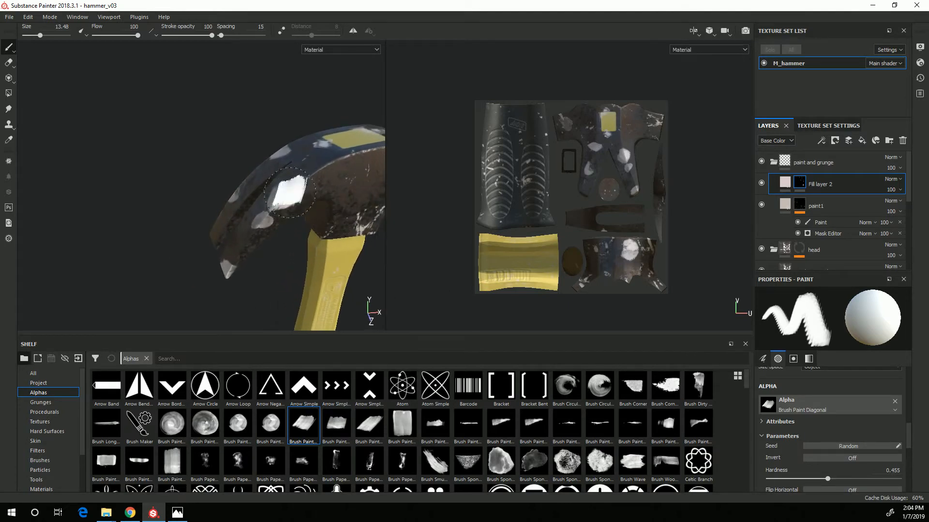
{"action": "mouse_move", "coordinate": [289, 192]}
{"action": "left_mouse_down", "text": "alt"}
{"action": "mouse_move", "coordinate": [339, 198]}
{"action": "mouse_move", "coordinate": [285, 196]}
{"action": "mouse_move", "coordinate": [304, 245]}
{"action": "mouse_move", "coordinate": [282, 224]}
{"action": "mouse_move", "coordinate": [290, 193]}
{"action": "mouse_move", "coordinate": [317, 268]}
{"action": "mouse_move", "coordinate": [257, 220]}
{"action": "mouse_move", "coordinate": [250, 235]}
{"action": "mouse_move", "coordinate": [361, 284]}
{"action": "mouse_move", "coordinate": [307, 284]}
{"action": "mouse_move", "coordinate": [327, 311]}
{"action": "mouse_move", "coordinate": [325, 294]}
{"action": "left_mouse_up", "text": "alt"}
{"action": "left_click", "coordinate": [293, 188]}
{"action": "left_click", "coordinate": [238, 261]}
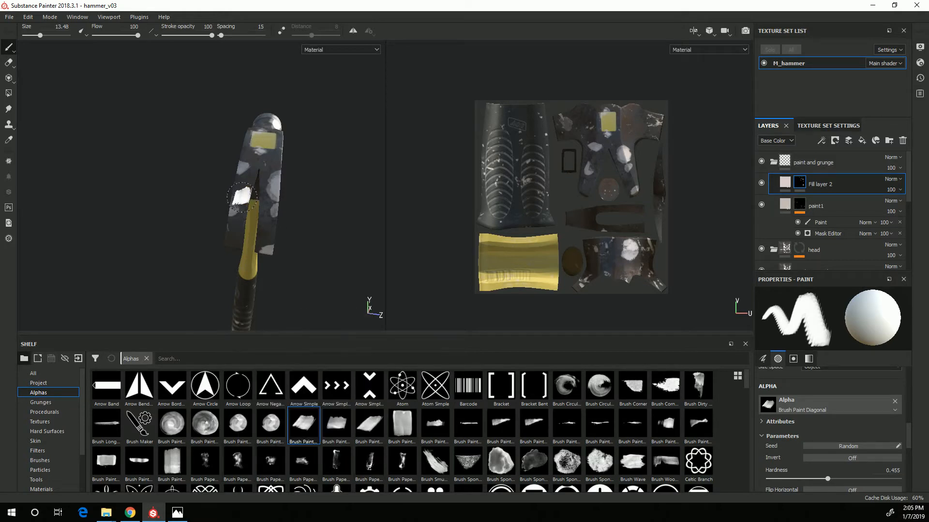
Stamp a long paint smear on the claw with the Brush Smudge alpha at size 13.48 and hardness 0.5.
{"action": "left_click", "coordinate": [435, 465]}
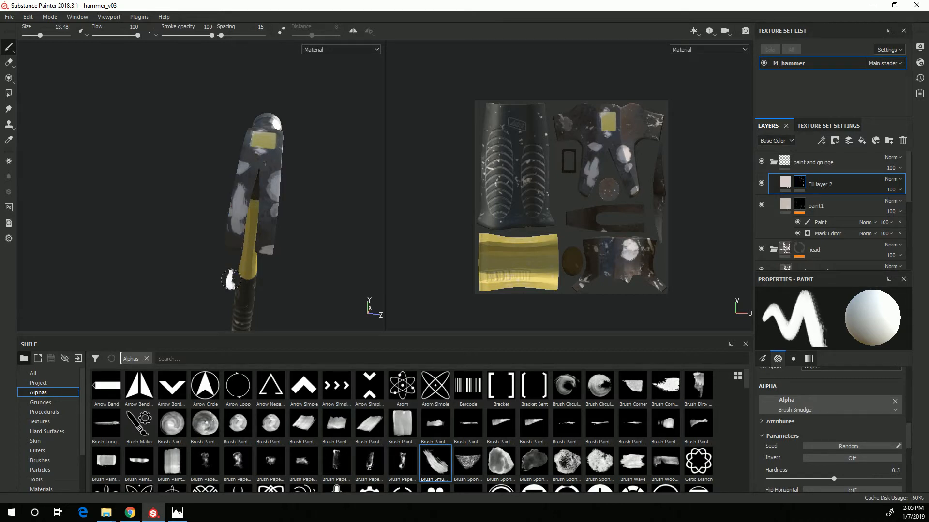
{"action": "mouse_move", "coordinate": [208, 289]}
{"action": "left_mouse_down", "text": "alt"}
{"action": "mouse_move", "coordinate": [248, 275]}
{"action": "mouse_move", "coordinate": [307, 280]}
{"action": "mouse_move", "coordinate": [271, 262]}
{"action": "mouse_move", "coordinate": [300, 290]}
{"action": "mouse_move", "coordinate": [290, 294]}
{"action": "mouse_move", "coordinate": [257, 217]}
{"action": "left_mouse_up", "text": "alt"}
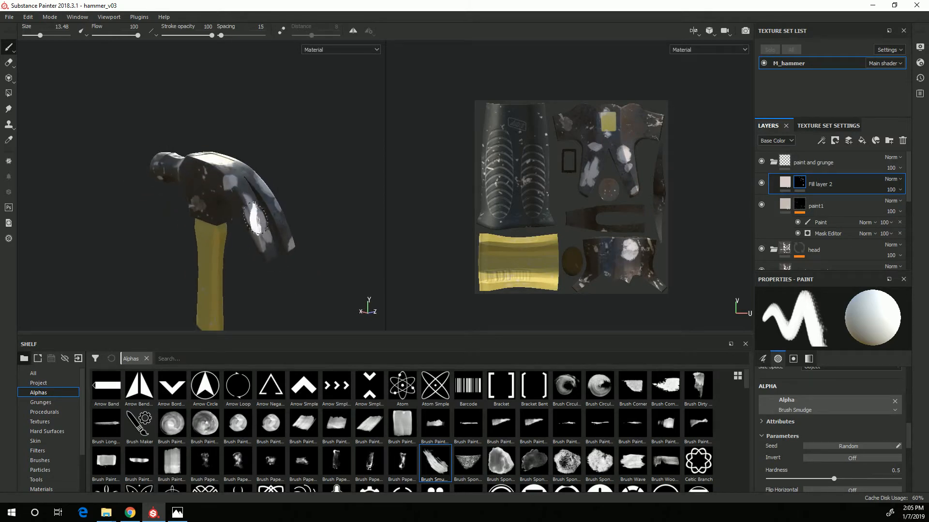
{"action": "left_click_drag", "start_coordinate": [283, 274], "coordinate": [271, 324], "text": "alt"}
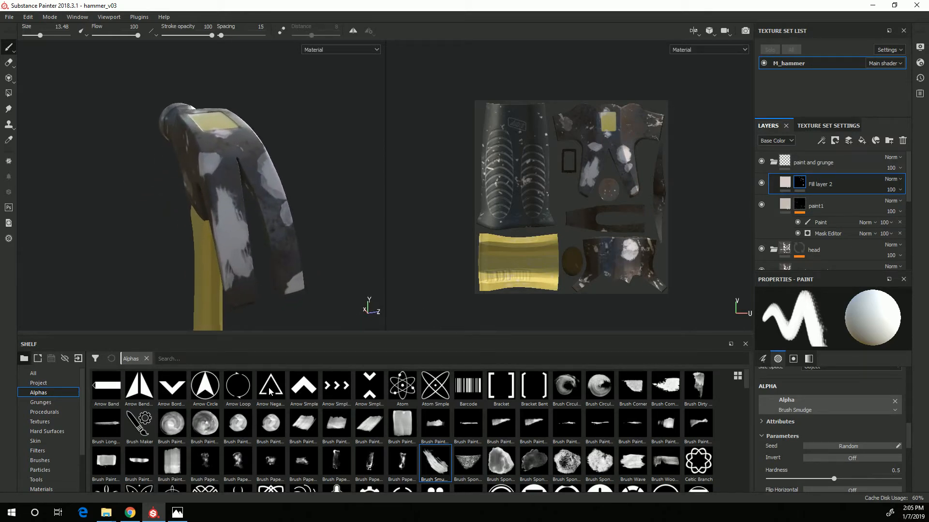
Break up the paint spots on the claw by masking them out with the Brush Paper Dirty Cloud alpha at grayscale 0.
{"action": "left_click", "coordinate": [247, 466]}
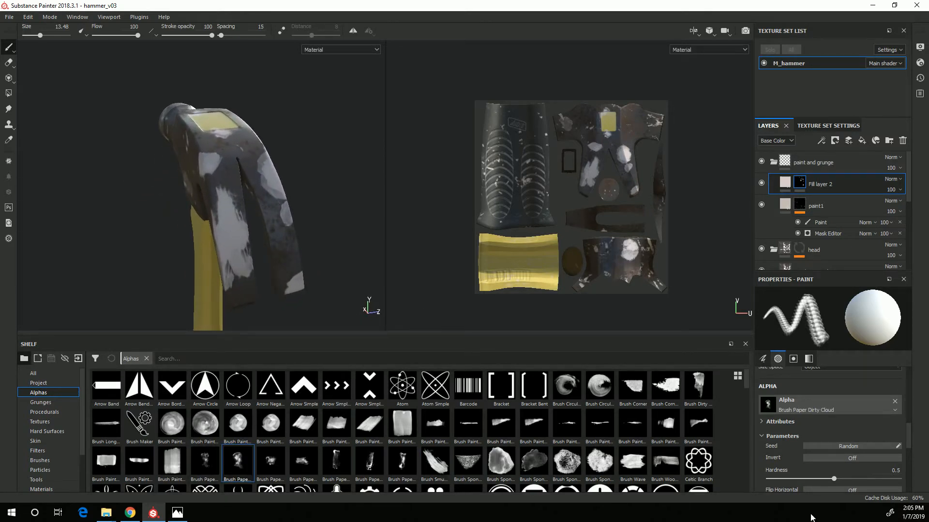
{"action": "scroll", "coordinate": [832, 438], "scroll_direction": "down", "scroll_amount": 5}
{"action": "left_click_drag", "start_coordinate": [886, 443], "coordinate": [755, 447]}
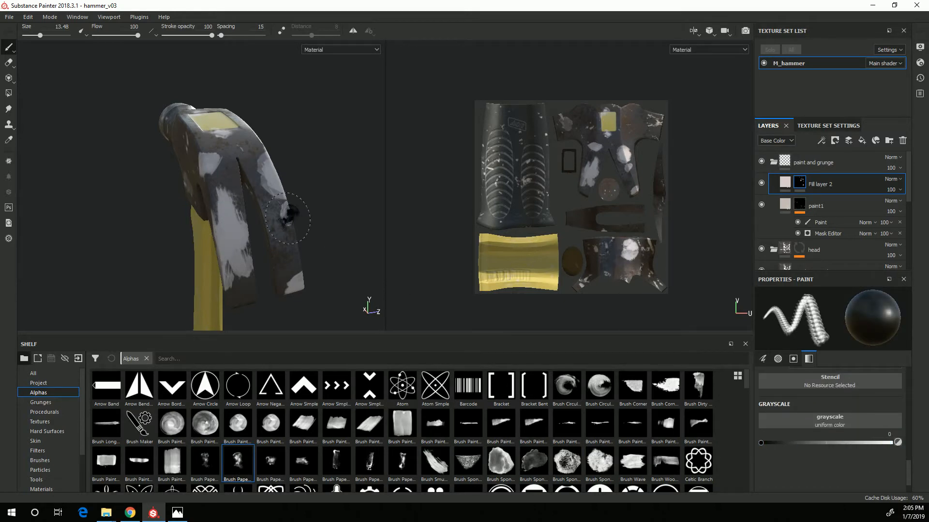
{"action": "left_click_drag", "start_coordinate": [229, 234], "coordinate": [216, 203], "text": "alt"}
{"action": "left_click", "coordinate": [216, 201]}
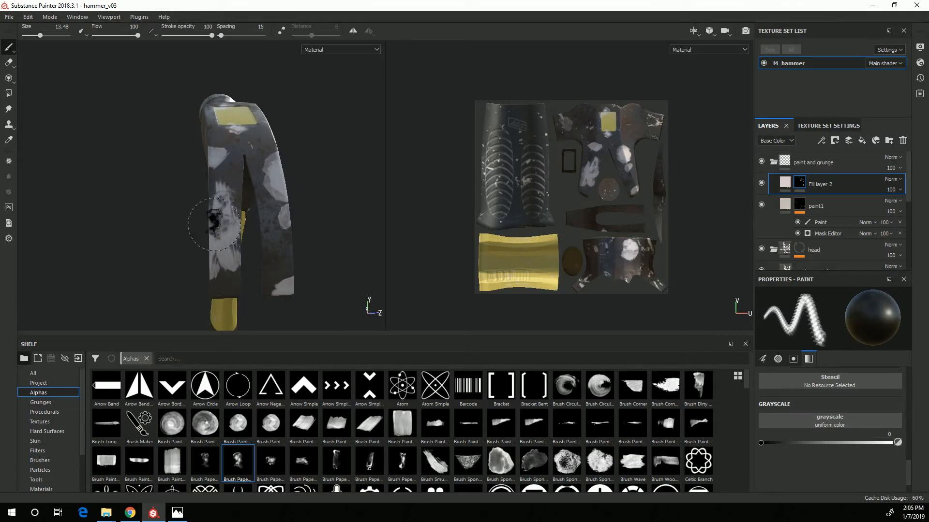
{"action": "left_click_drag", "start_coordinate": [217, 298], "coordinate": [231, 227], "text": "alt"}
{"action": "left_click", "coordinate": [231, 227]}
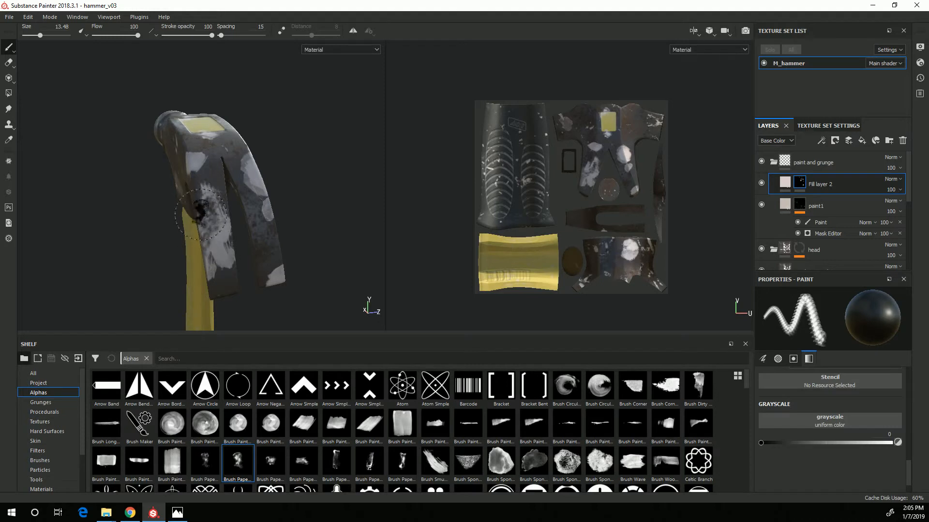
{"action": "left_click_drag", "start_coordinate": [220, 264], "coordinate": [186, 236], "text": "alt"}
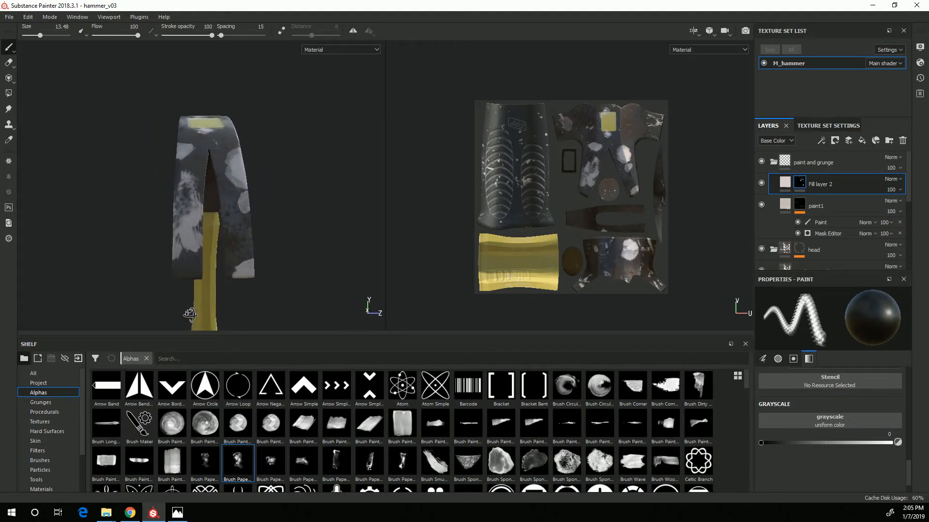
{"action": "mouse_move", "coordinate": [218, 325]}
{"action": "left_mouse_down", "text": "alt"}
{"action": "mouse_move", "coordinate": [264, 195]}
{"action": "mouse_move", "coordinate": [269, 228]}
{"action": "mouse_move", "coordinate": [260, 239]}
{"action": "mouse_move", "coordinate": [276, 214]}
{"action": "left_mouse_up", "text": "alt"}
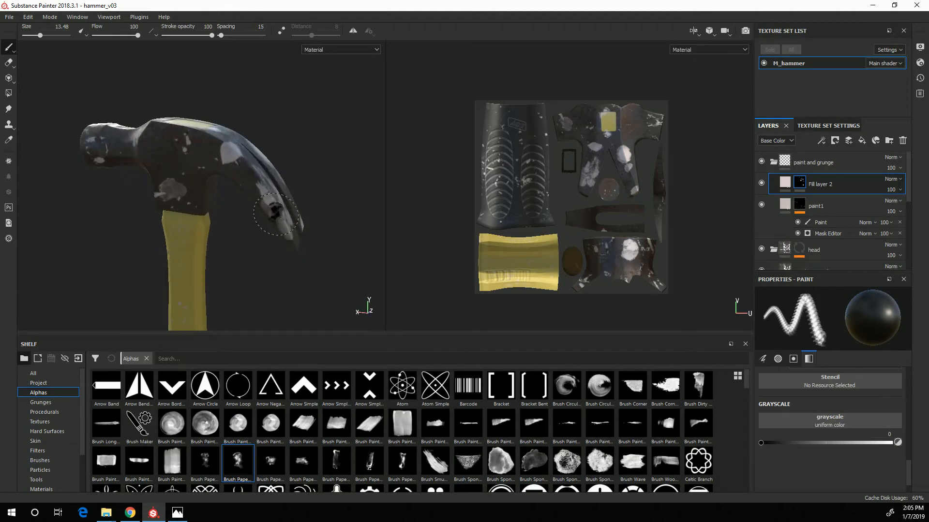
Stamp paint on the neck of the head just above the handle with a Brush Paper alpha at size 20.73 and grayscale 1.
{"action": "mouse_move", "coordinate": [293, 279]}
{"action": "left_mouse_down", "text": "alt"}
{"action": "mouse_move", "coordinate": [320, 277]}
{"action": "mouse_move", "coordinate": [280, 270]}
{"action": "mouse_move", "coordinate": [318, 280]}
{"action": "mouse_move", "coordinate": [264, 251]}
{"action": "left_mouse_up", "text": "alt"}
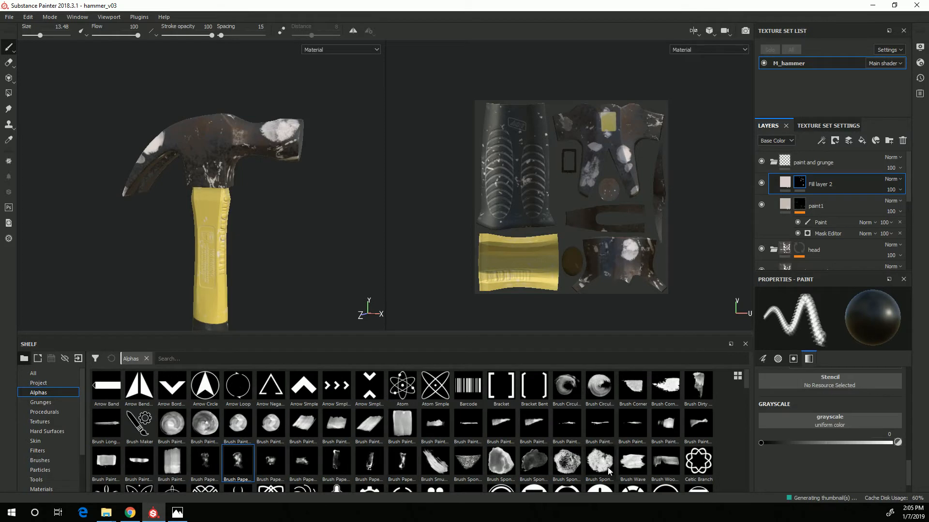
{"action": "left_click", "coordinate": [668, 465]}
{"action": "left_click_drag", "start_coordinate": [212, 171], "coordinate": [222, 171], "text": "alt"}
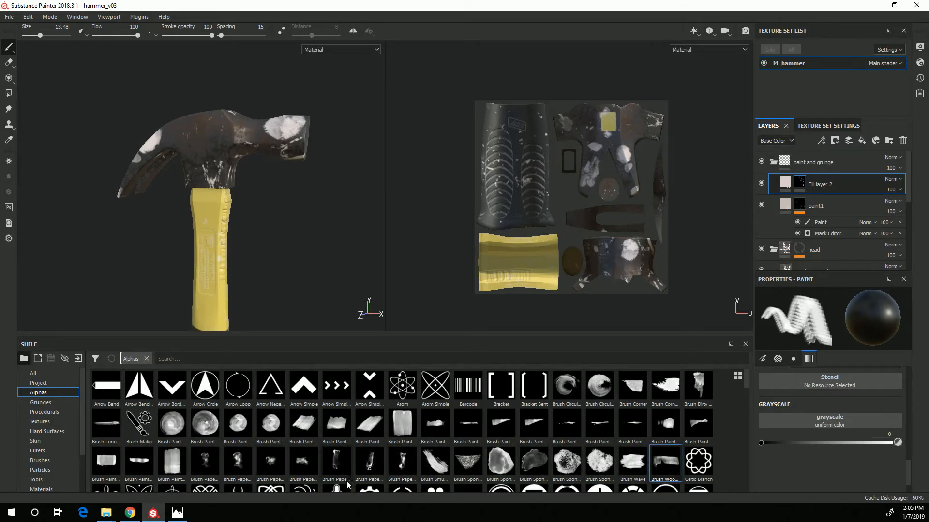
{"action": "left_click", "coordinate": [336, 462]}
{"action": "right_click_drag", "start_coordinate": [222, 168], "coordinate": [238, 168], "text": "ctrl"}
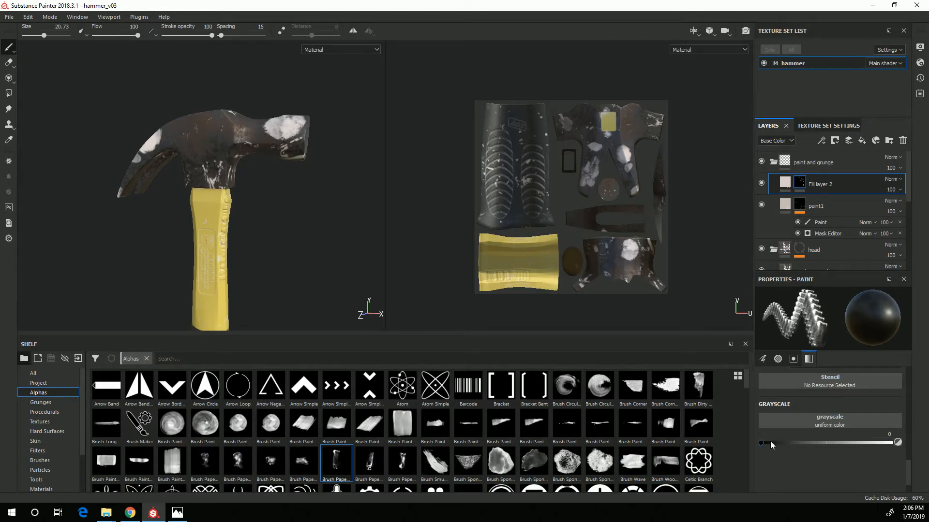
{"action": "left_click_drag", "start_coordinate": [771, 443], "coordinate": [891, 443]}
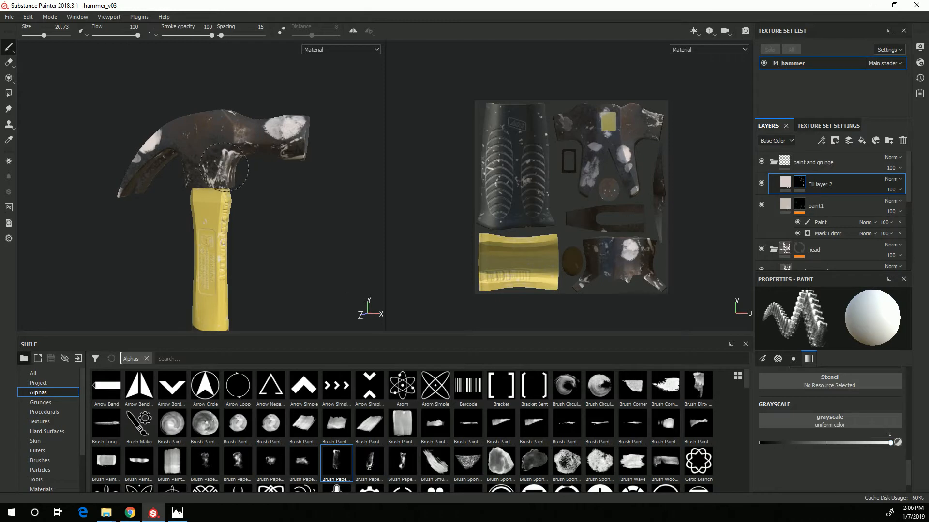
{"action": "left_click_drag", "start_coordinate": [311, 199], "coordinate": [276, 204], "text": "alt"}
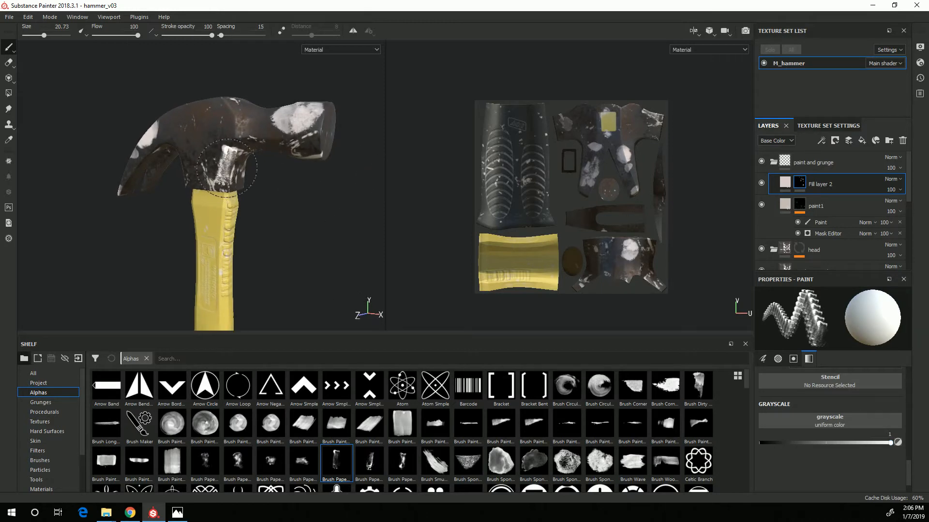
{"action": "mouse_move", "coordinate": [276, 247]}
{"action": "left_mouse_down", "text": "alt"}
{"action": "mouse_move", "coordinate": [330, 251]}
{"action": "mouse_move", "coordinate": [251, 224]}
{"action": "mouse_move", "coordinate": [193, 228]}
{"action": "mouse_move", "coordinate": [349, 256]}
{"action": "left_mouse_up", "text": "alt"}
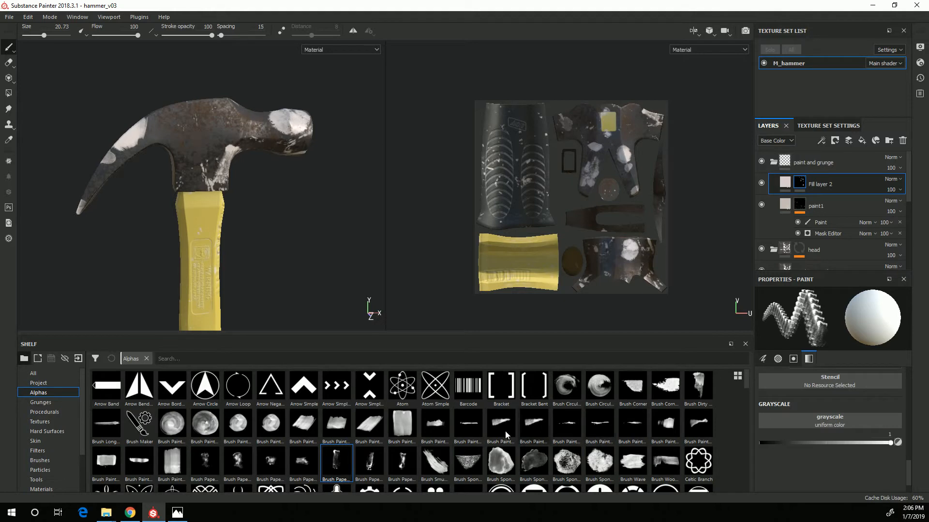
Stamp broad paint strokes across the neck of the head with a wide Brush Paint alpha, lowering the flow to 65.
{"action": "left_click", "coordinate": [438, 429]}
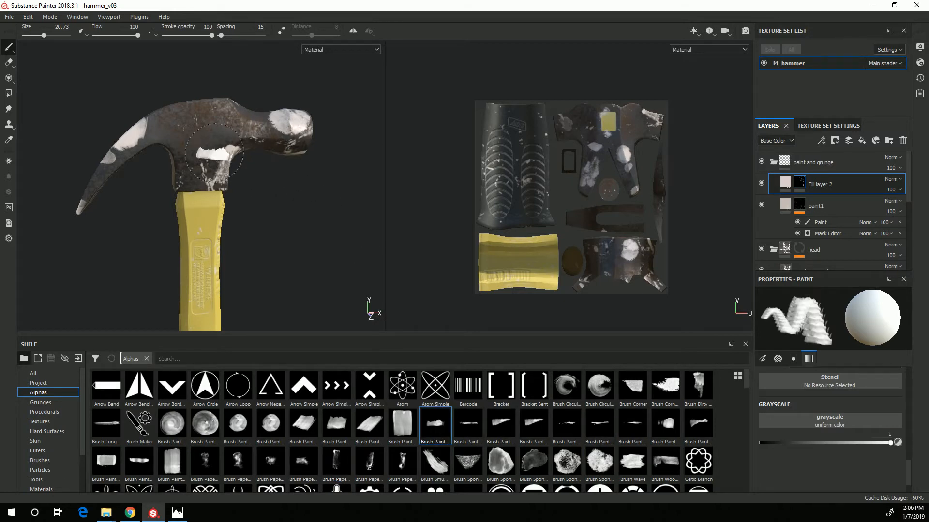
{"action": "mouse_move", "coordinate": [333, 281]}
{"action": "left_mouse_down", "text": "alt"}
{"action": "mouse_move", "coordinate": [321, 305]}
{"action": "mouse_move", "coordinate": [299, 290]}
{"action": "left_mouse_up", "text": "alt"}
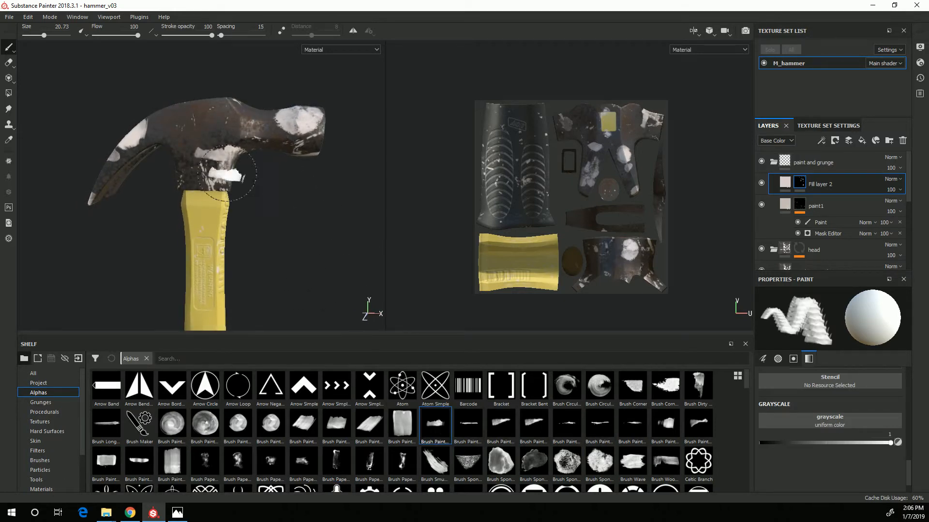
{"action": "left_click_drag", "start_coordinate": [219, 164], "coordinate": [199, 167], "text": "ctrl"}
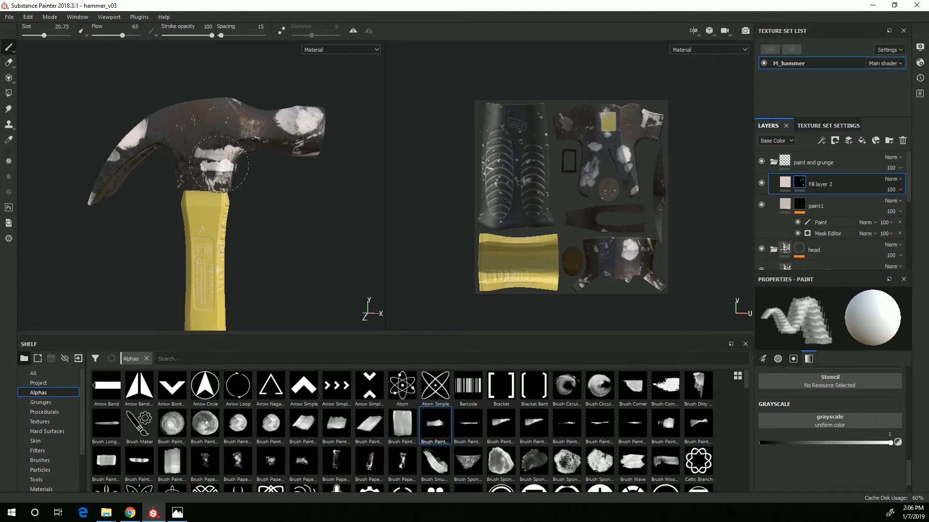
Stamp paint on the underside and striking end of the head with another Brush Paint alpha at size 20.73 and flow 65.
{"action": "left_click", "coordinate": [670, 428]}
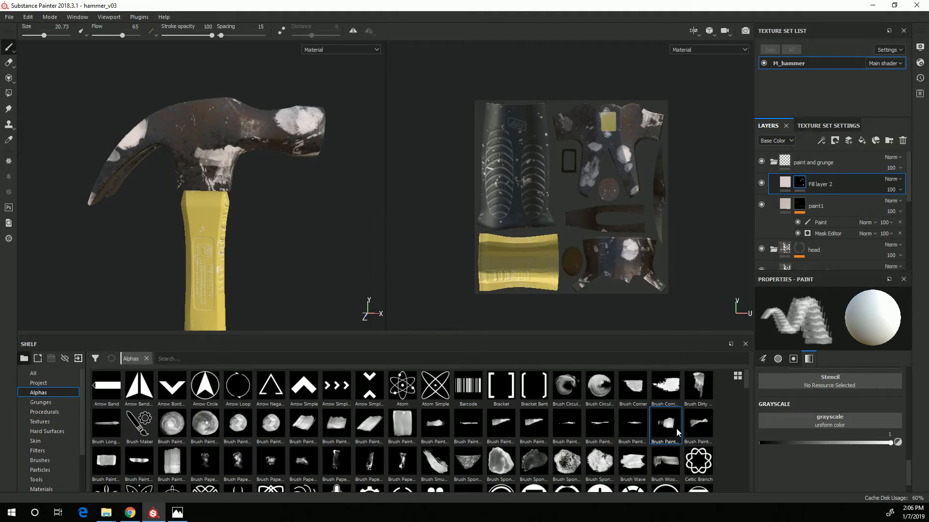
{"action": "mouse_move", "coordinate": [353, 290]}
{"action": "left_mouse_down", "text": "alt"}
{"action": "mouse_move", "coordinate": [326, 297]}
{"action": "mouse_move", "coordinate": [183, 252]}
{"action": "mouse_move", "coordinate": [85, 253]}
{"action": "mouse_move", "coordinate": [60, 267]}
{"action": "mouse_move", "coordinate": [70, 306]}
{"action": "mouse_move", "coordinate": [138, 290]}
{"action": "mouse_move", "coordinate": [108, 280]}
{"action": "mouse_move", "coordinate": [170, 266]}
{"action": "mouse_move", "coordinate": [305, 280]}
{"action": "mouse_move", "coordinate": [269, 269]}
{"action": "mouse_move", "coordinate": [311, 182]}
{"action": "mouse_move", "coordinate": [282, 251]}
{"action": "mouse_move", "coordinate": [323, 236]}
{"action": "left_mouse_up", "text": "alt"}
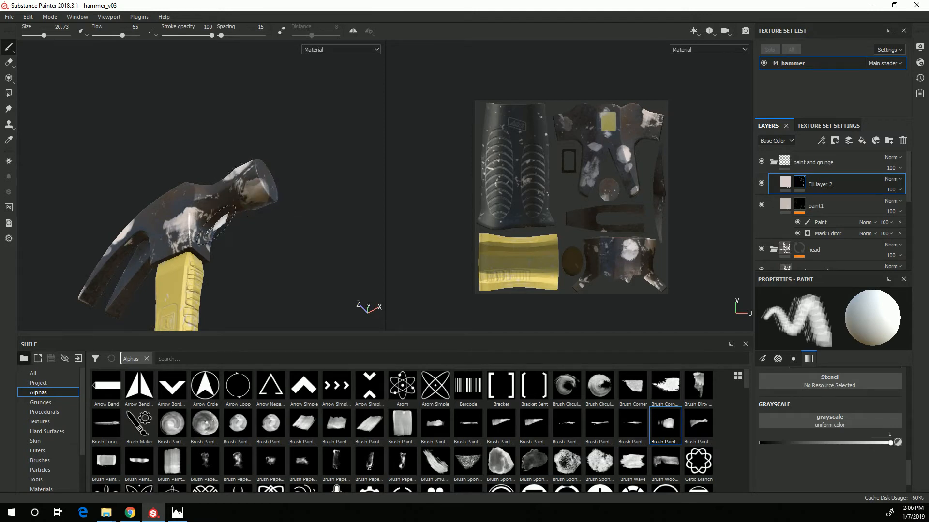
{"action": "mouse_move", "coordinate": [249, 188]}
{"action": "left_mouse_down"}
{"action": "mouse_move", "coordinate": [285, 250]}
{"action": "mouse_move", "coordinate": [253, 303]}
{"action": "mouse_move", "coordinate": [242, 261]}
{"action": "left_mouse_up"}
{"action": "middle_click_drag", "start_coordinate": [257, 281], "coordinate": [309, 139], "text": "alt"}
{"action": "left_click_drag", "start_coordinate": [314, 237], "coordinate": [317, 251], "text": "alt"}
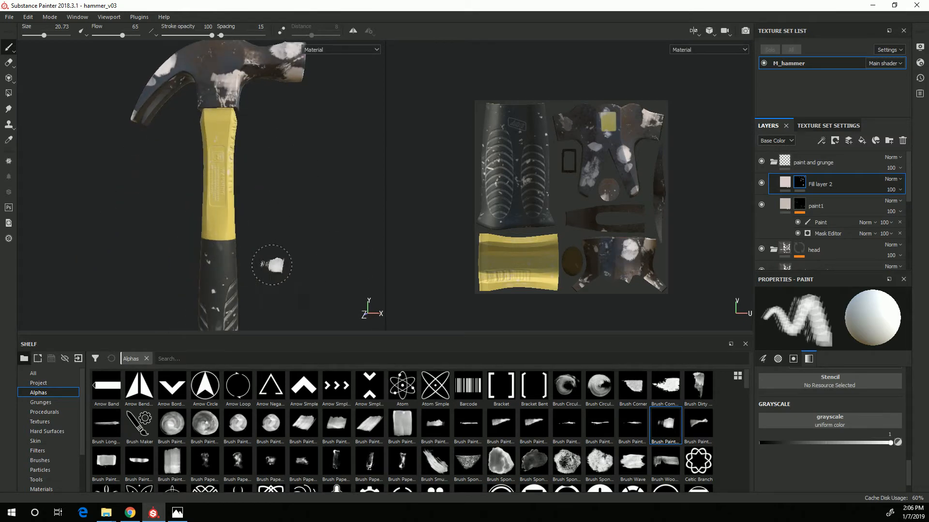
{"action": "right_click_drag", "start_coordinate": [271, 265], "coordinate": [242, 266], "text": "alt"}
{"action": "middle_click_drag", "start_coordinate": [285, 322], "coordinate": [286, 234], "text": "alt"}
{"action": "left_click_drag", "start_coordinate": [286, 235], "coordinate": [314, 239], "text": "alt"}
{"action": "middle_click_drag", "start_coordinate": [282, 141], "coordinate": [288, 265], "text": "alt"}
{"action": "mouse_move", "coordinate": [288, 266]}
{"action": "left_mouse_down", "text": "alt"}
{"action": "mouse_move", "coordinate": [307, 282]}
{"action": "mouse_move", "coordinate": [274, 277]}
{"action": "mouse_move", "coordinate": [344, 281]}
{"action": "mouse_move", "coordinate": [360, 304]}
{"action": "mouse_move", "coordinate": [300, 271]}
{"action": "left_mouse_up", "text": "alt"}
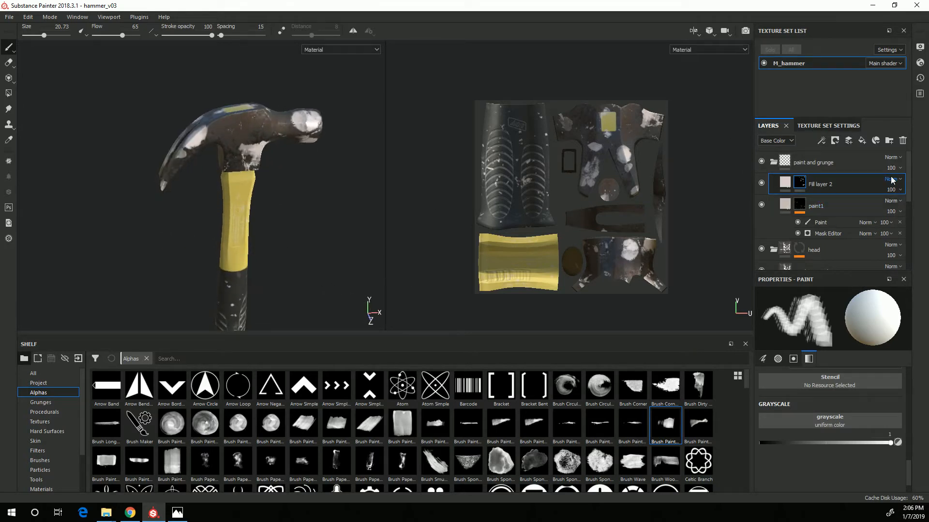
Rename the hand-stamped paint layer Fill layer 2 as paint2.
{"action": "double_click", "coordinate": [828, 184]}
{"action": "type", "text": "paint2"}
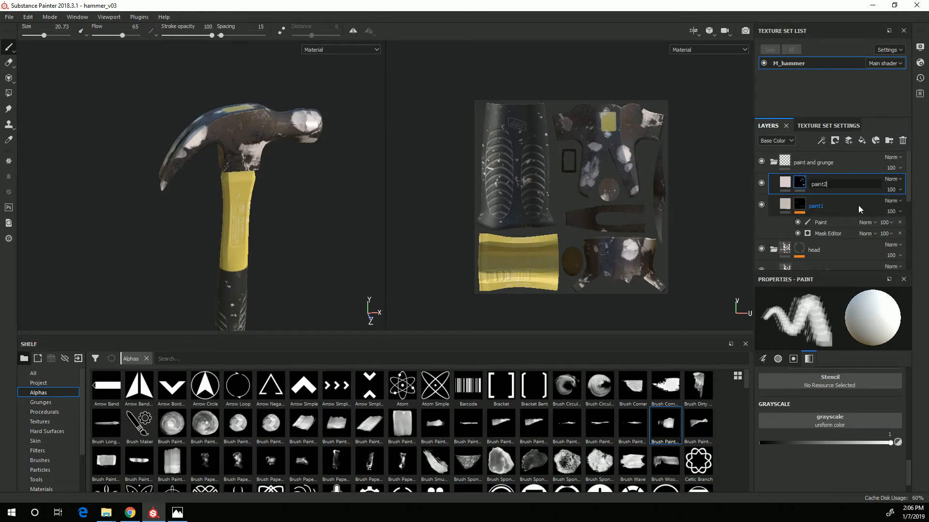
{"action": "key", "text": "Return"}
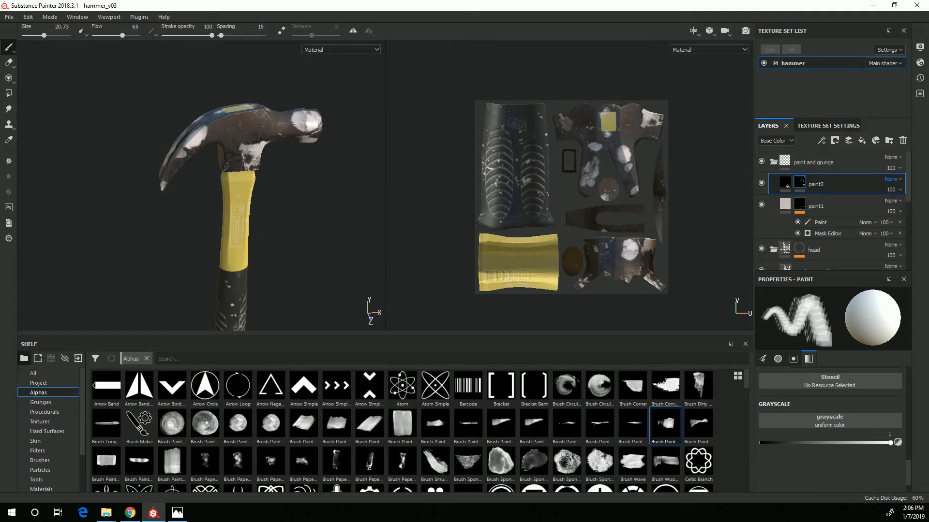
Add a fill layer above paint2 with the normal channel off, roughness 0.7018 and a red base color (0.457, 0.040, 0.040).
{"action": "left_click", "coordinate": [862, 141]}
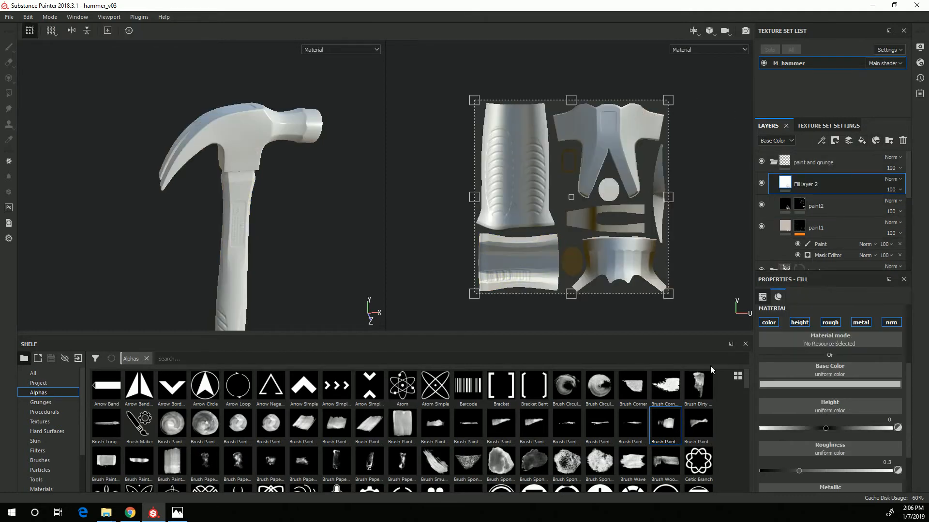
{"action": "left_click", "coordinate": [891, 322]}
{"action": "left_click_drag", "start_coordinate": [802, 470], "coordinate": [852, 471]}
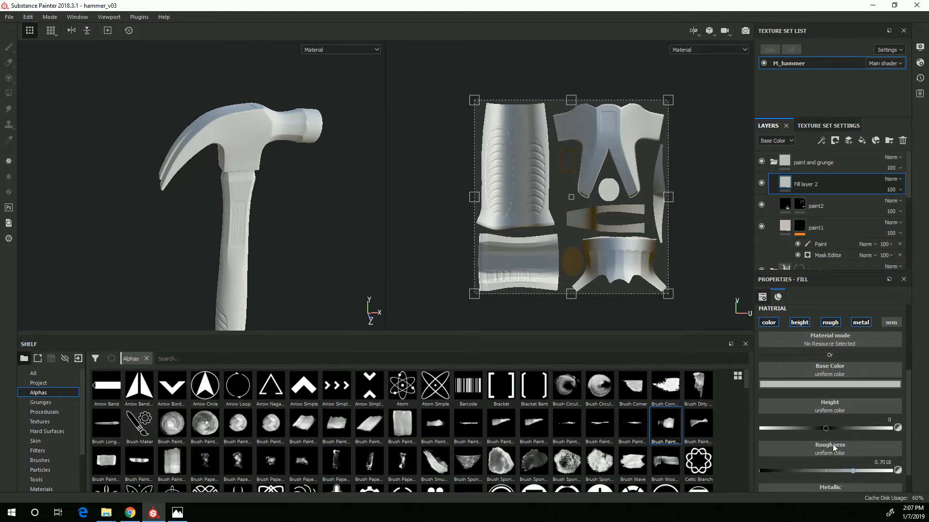
{"action": "left_click", "coordinate": [811, 384]}
{"action": "left_click_drag", "start_coordinate": [839, 430], "coordinate": [843, 427]}
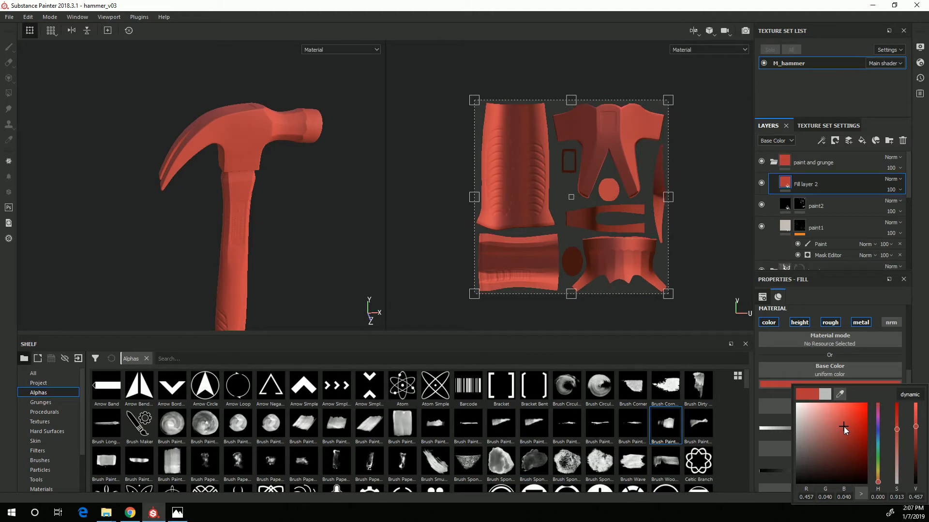
Add a black mask to the red fill layer.
{"action": "left_click", "coordinate": [808, 190]}
{"action": "right_click", "coordinate": [810, 188]}
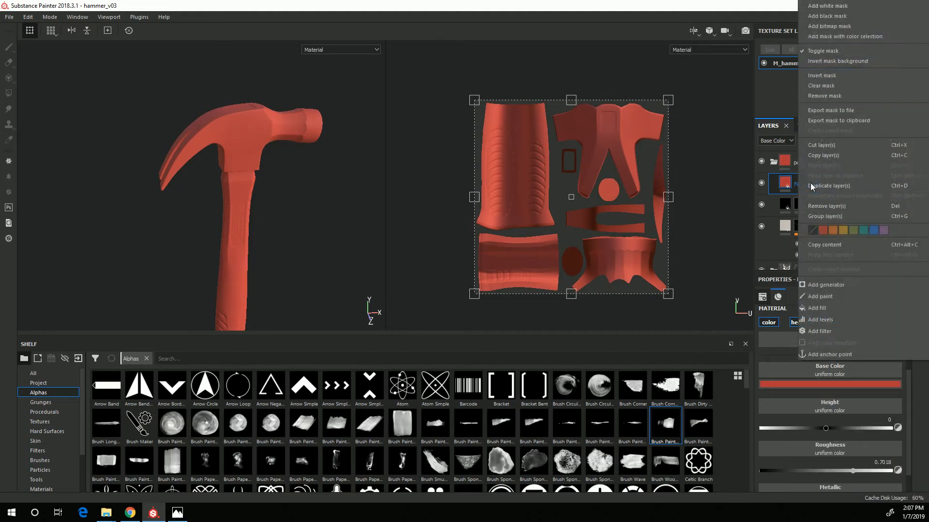
{"action": "left_click", "coordinate": [828, 16]}
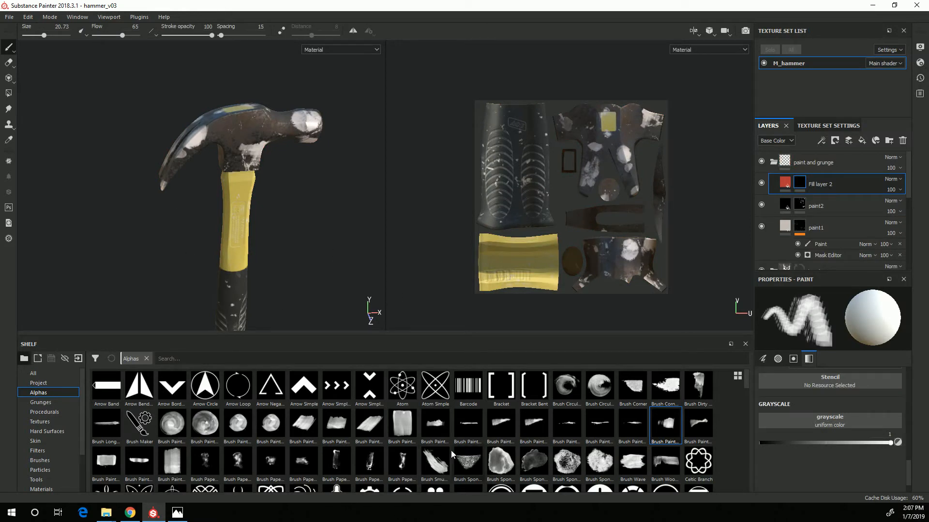
Stamp a slanted red paint mark at the lower end of the yellow grip with a Brush Paper alpha, size 14.69, flow 66.
{"action": "left_click", "coordinate": [401, 464]}
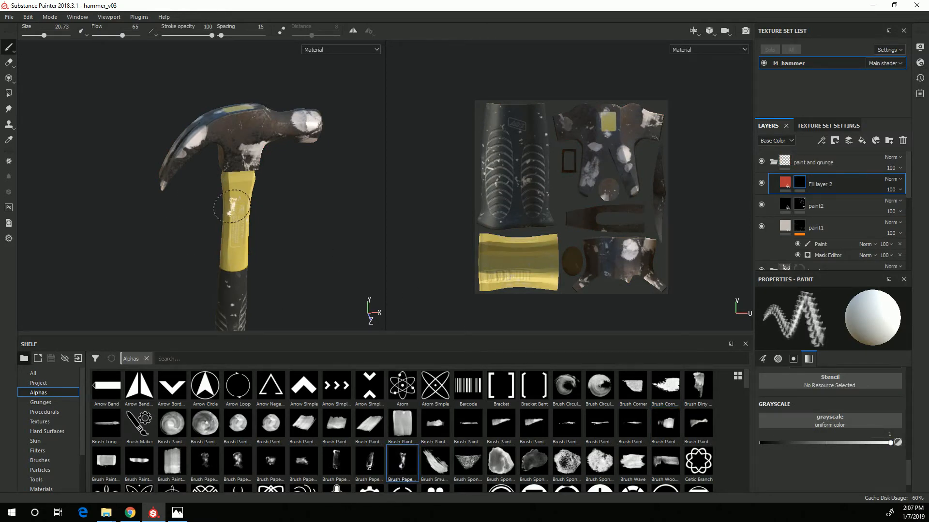
{"action": "scroll", "coordinate": [358, 266], "scroll_direction": "up", "scroll_amount": 3}
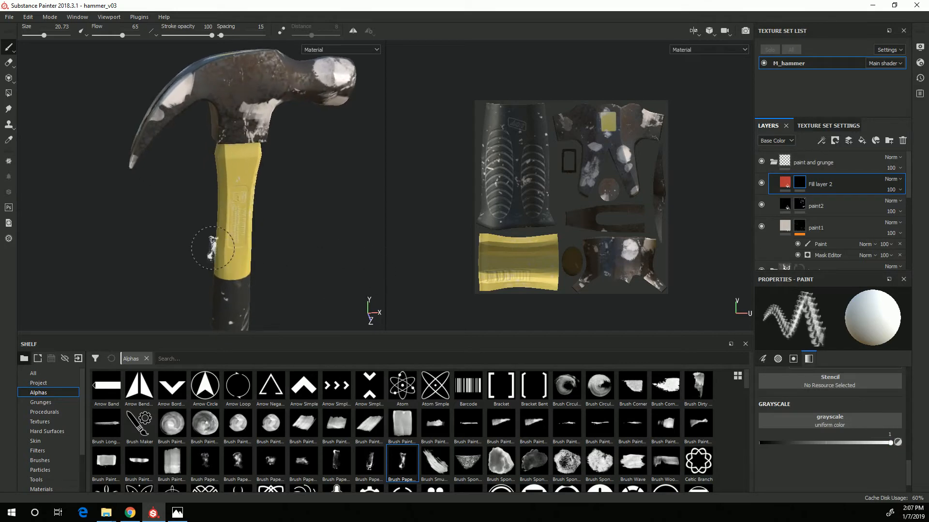
{"action": "left_click_drag", "start_coordinate": [229, 249], "coordinate": [226, 244], "text": "alt"}
{"action": "key", "text": "bracketleft"}
{"action": "key", "text": "bracketleft"}
{"action": "key", "text": "bracketleft"}
{"action": "key", "text": "bracketleft"}
{"action": "key", "text": "bracketleft"}
{"action": "key", "text": "bracketleft"}
{"action": "left_click", "coordinate": [233, 251]}
{"action": "mouse_move", "coordinate": [279, 290]}
{"action": "left_mouse_down", "text": "alt"}
{"action": "mouse_move", "coordinate": [271, 295]}
{"action": "mouse_move", "coordinate": [257, 278]}
{"action": "left_mouse_up", "text": "alt"}
{"action": "scroll", "coordinate": [198, 288], "scroll_direction": "up", "scroll_amount": 5}
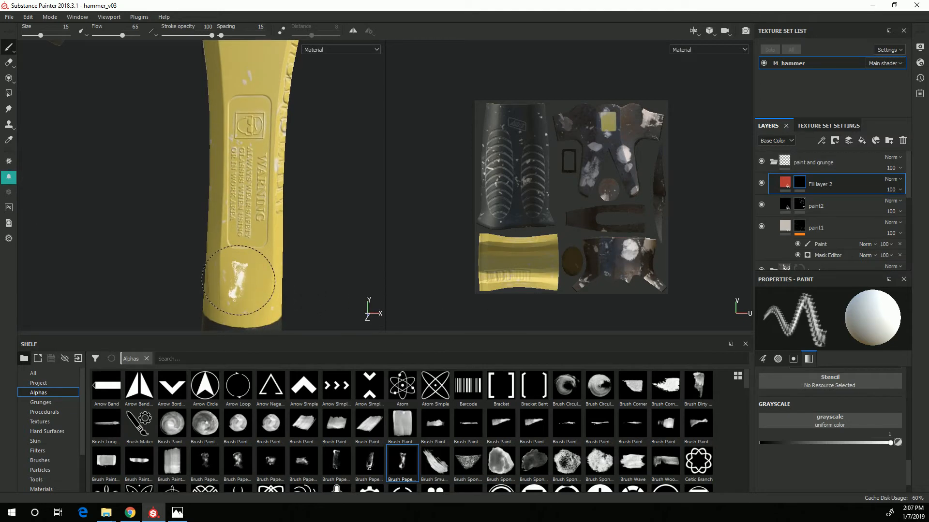
{"action": "right_click_drag", "start_coordinate": [245, 282], "coordinate": [233, 282], "text": "ctrl"}
{"action": "left_click_drag", "start_coordinate": [250, 291], "coordinate": [247, 291], "text": "ctrl"}
{"action": "right_click_drag", "start_coordinate": [250, 291], "coordinate": [262, 291], "text": "ctrl"}
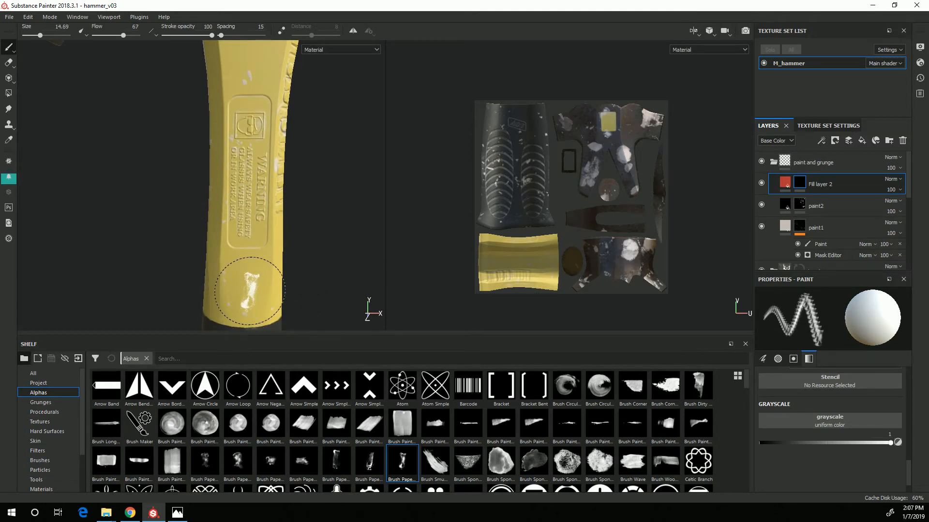
{"action": "left_click_drag", "start_coordinate": [250, 291], "coordinate": [250, 272], "text": "ctrl"}
{"action": "left_click", "coordinate": [250, 291]}
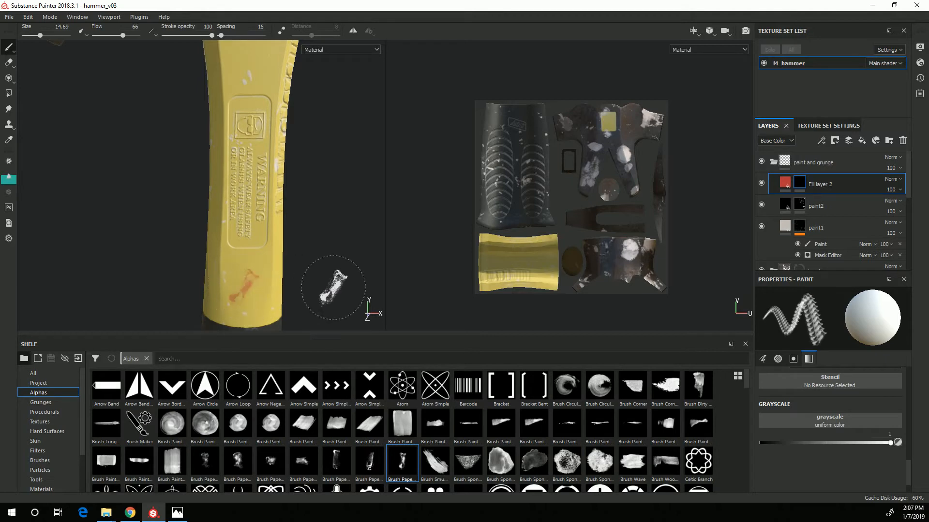
{"action": "right_click_drag", "start_coordinate": [333, 289], "coordinate": [116, 226], "text": "alt"}
{"action": "mouse_move", "coordinate": [116, 226]}
{"action": "left_mouse_down", "text": "alt"}
{"action": "mouse_move", "coordinate": [231, 257]}
{"action": "mouse_move", "coordinate": [232, 246]}
{"action": "mouse_move", "coordinate": [269, 251]}
{"action": "mouse_move", "coordinate": [296, 274]}
{"action": "left_mouse_up", "text": "alt"}
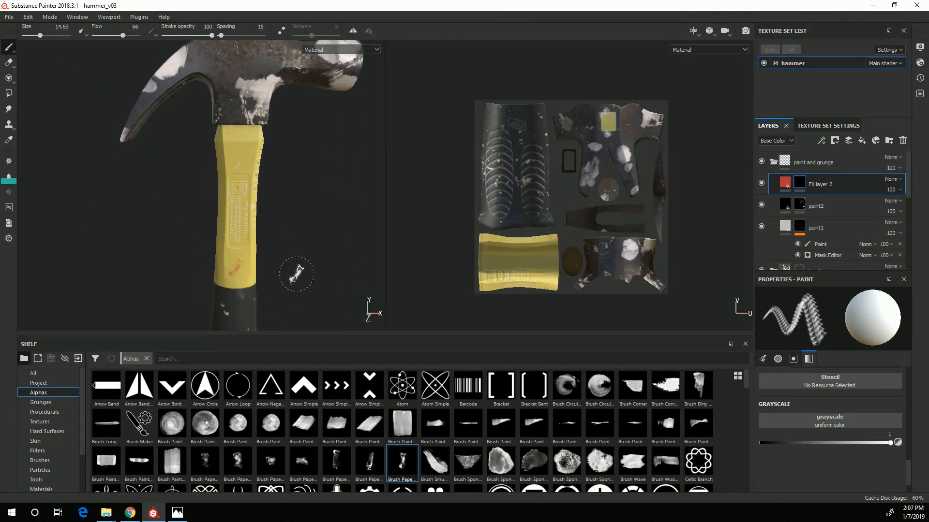
Stamp a small red paint mark on the ribbed side of the yellow grip with a different Brush Paper alpha at size 7.8.
{"action": "left_click", "coordinate": [305, 465]}
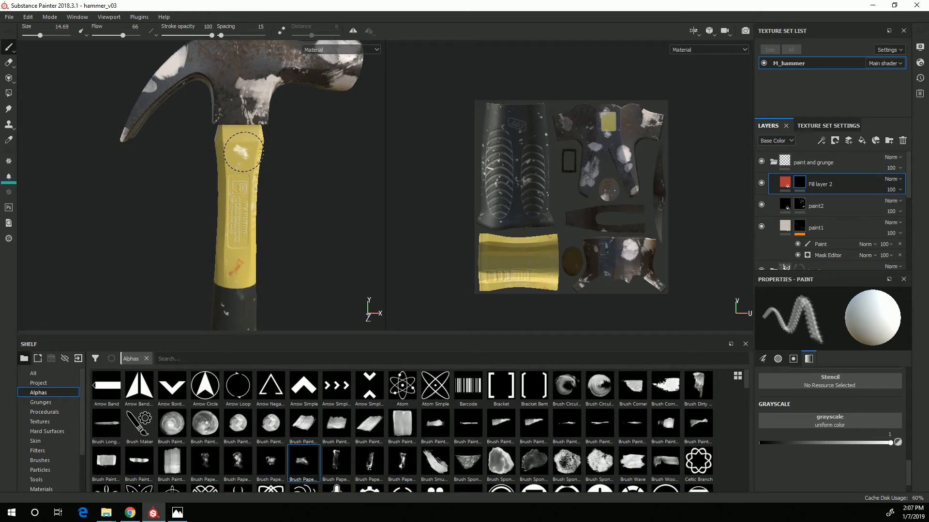
{"action": "left_click_drag", "start_coordinate": [228, 140], "coordinate": [263, 264], "text": "alt"}
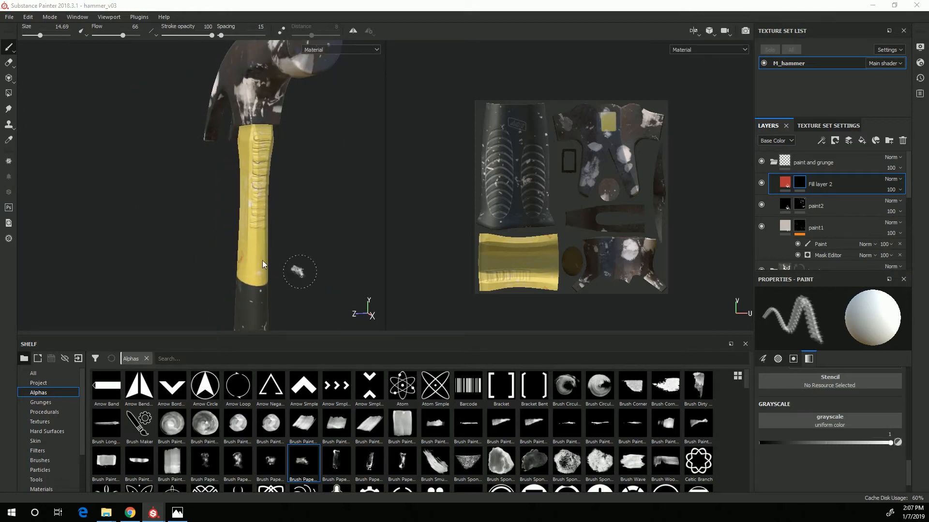
{"action": "right_click_drag", "start_coordinate": [248, 172], "coordinate": [370, 175], "text": "alt"}
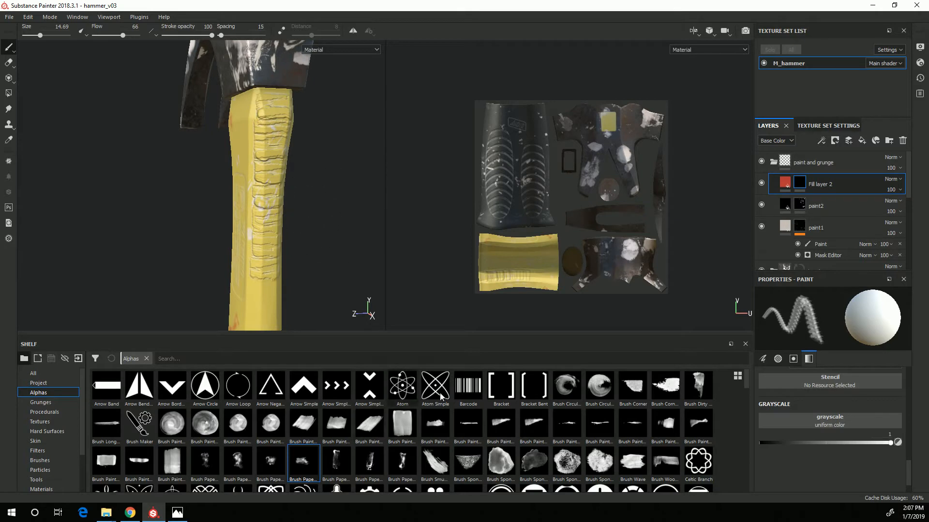
{"action": "mouse_move", "coordinate": [275, 135]}
{"action": "right_mouse_down", "text": "ctrl"}
{"action": "mouse_move", "coordinate": [247, 135]}
{"action": "mouse_move", "coordinate": [269, 129]}
{"action": "right_mouse_up", "text": "ctrl"}
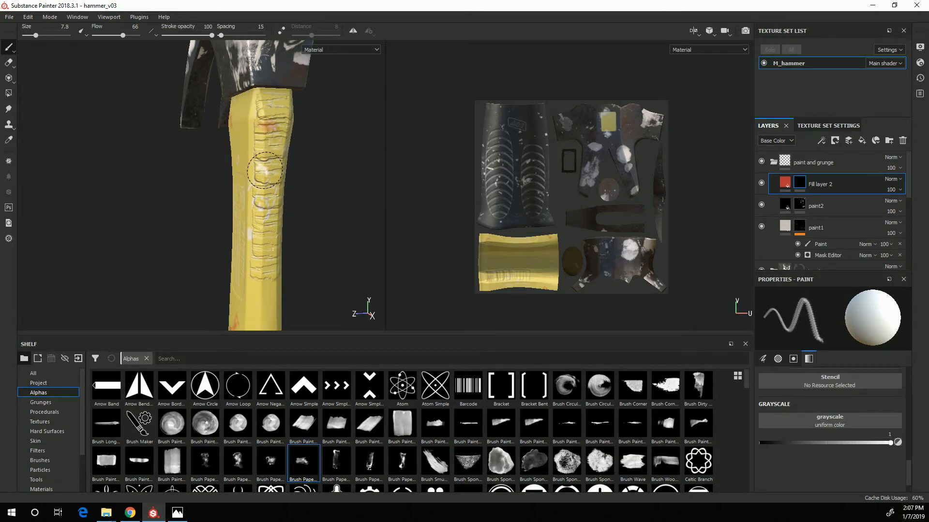
Stamp slanted red paint on the upper part of the black handle with the elongated Brush Paper alpha at size 12.06.
{"action": "left_click_drag", "start_coordinate": [349, 300], "coordinate": [168, 257], "text": "alt"}
{"action": "middle_click_drag", "start_coordinate": [168, 257], "coordinate": [216, 125], "text": "alt"}
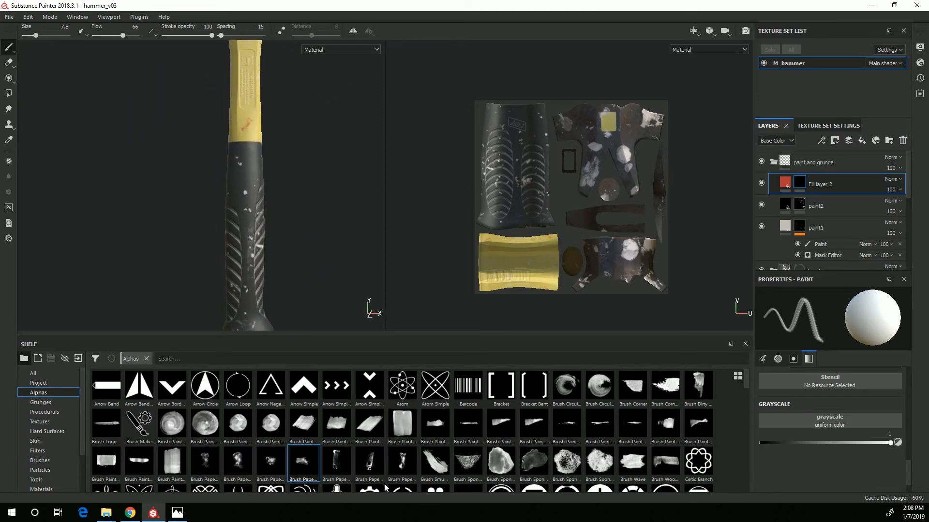
{"action": "left_click", "coordinate": [407, 467]}
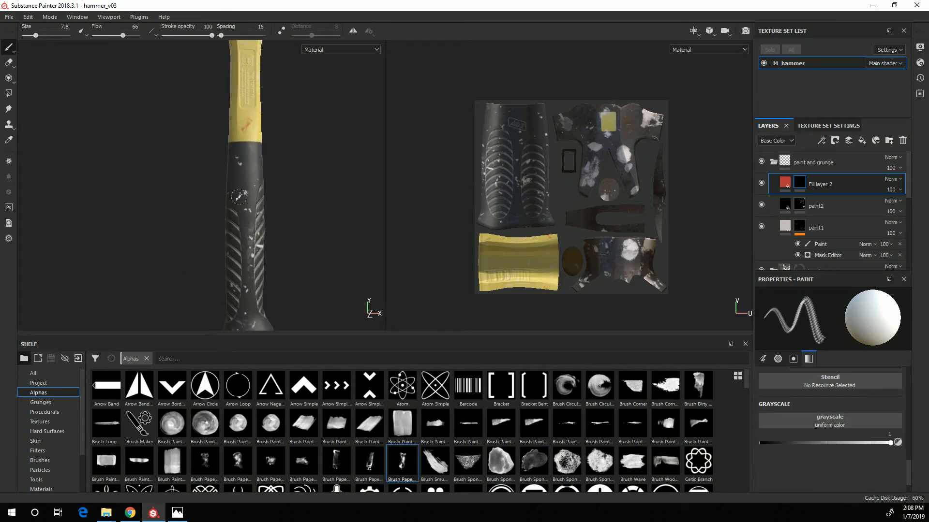
{"action": "right_click_drag", "start_coordinate": [238, 197], "coordinate": [258, 196], "text": "ctrl"}
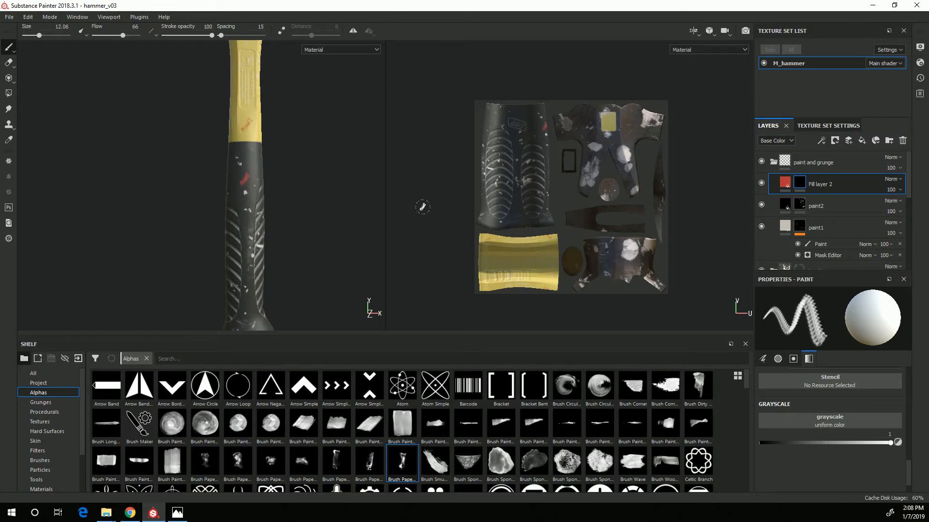
{"action": "left_click_drag", "start_coordinate": [287, 286], "coordinate": [250, 251], "text": "alt"}
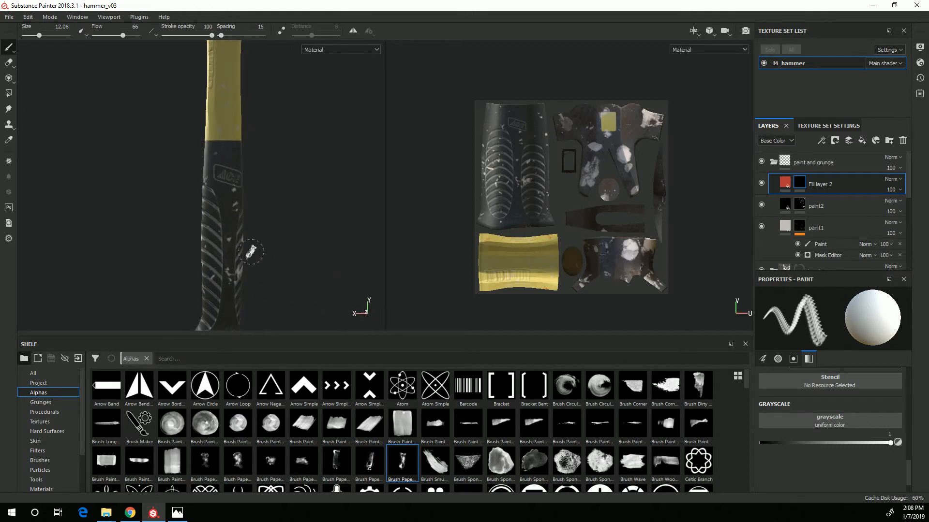
{"action": "mouse_move", "coordinate": [293, 276]}
{"action": "left_mouse_down", "text": "alt"}
{"action": "mouse_move", "coordinate": [288, 264]}
{"action": "mouse_move", "coordinate": [342, 277]}
{"action": "mouse_move", "coordinate": [337, 269]}
{"action": "left_mouse_up", "text": "alt"}
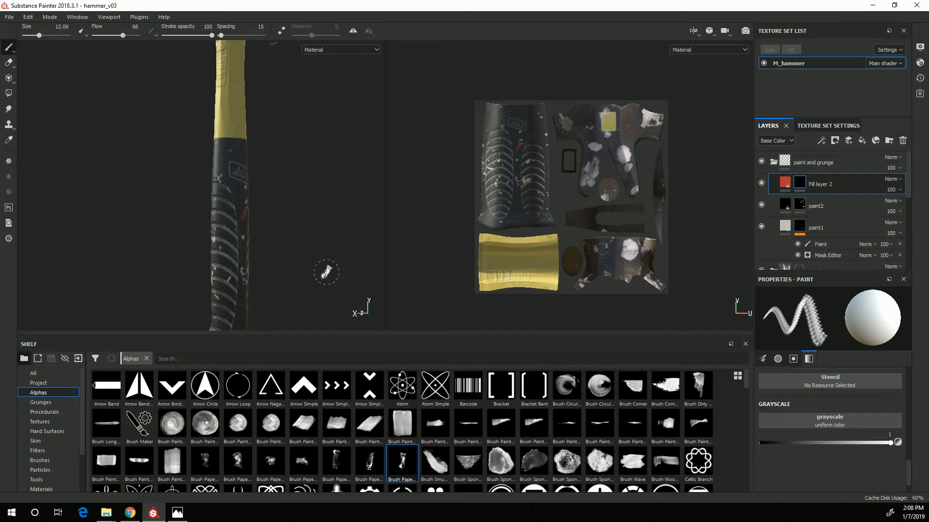
Stamp a red smear at the black handle's bottom end with the Brush Smudge alpha and lower the red layer's opacity to 49.
{"action": "left_click", "coordinate": [441, 469]}
{"action": "mouse_move", "coordinate": [216, 207]}
{"action": "left_mouse_down", "text": "alt"}
{"action": "mouse_move", "coordinate": [325, 261]}
{"action": "mouse_move", "coordinate": [194, 266]}
{"action": "mouse_move", "coordinate": [242, 278]}
{"action": "mouse_move", "coordinate": [192, 260]}
{"action": "left_mouse_up", "text": "alt"}
{"action": "left_click", "coordinate": [249, 252]}
{"action": "mouse_move", "coordinate": [192, 259]}
{"action": "right_mouse_down", "text": "alt"}
{"action": "mouse_move", "coordinate": [373, 297]}
{"action": "mouse_move", "coordinate": [289, 275]}
{"action": "mouse_move", "coordinate": [299, 256]}
{"action": "right_mouse_up", "text": "alt"}
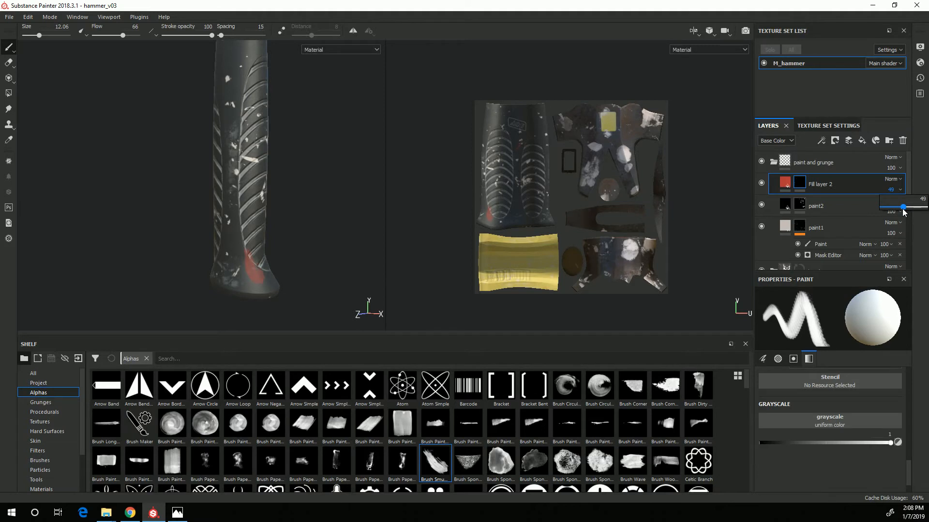
Stamp more red paint over the mark at the yellow grip's lower end with the small Brush Paper alpha at size 12.06.
{"action": "left_click_drag", "start_coordinate": [161, 201], "coordinate": [307, 253], "text": "alt"}
{"action": "right_click_drag", "start_coordinate": [307, 253], "coordinate": [316, 42], "text": "alt"}
{"action": "middle_click_drag", "start_coordinate": [268, 213], "coordinate": [249, 160], "text": "alt"}
{"action": "right_click_drag", "start_coordinate": [249, 160], "coordinate": [259, 207], "text": "alt"}
{"action": "middle_click_drag", "start_coordinate": [205, 158], "coordinate": [205, 253], "text": "alt"}
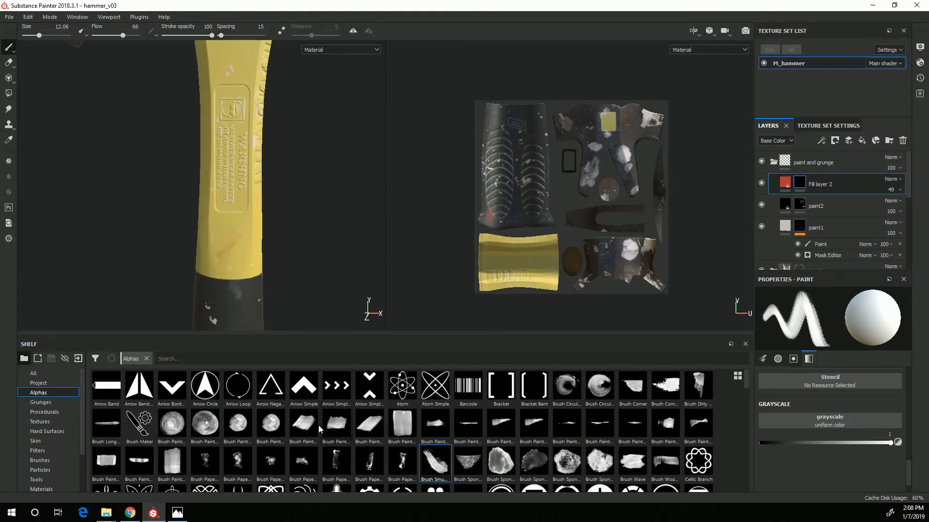
{"action": "left_click", "coordinate": [300, 464]}
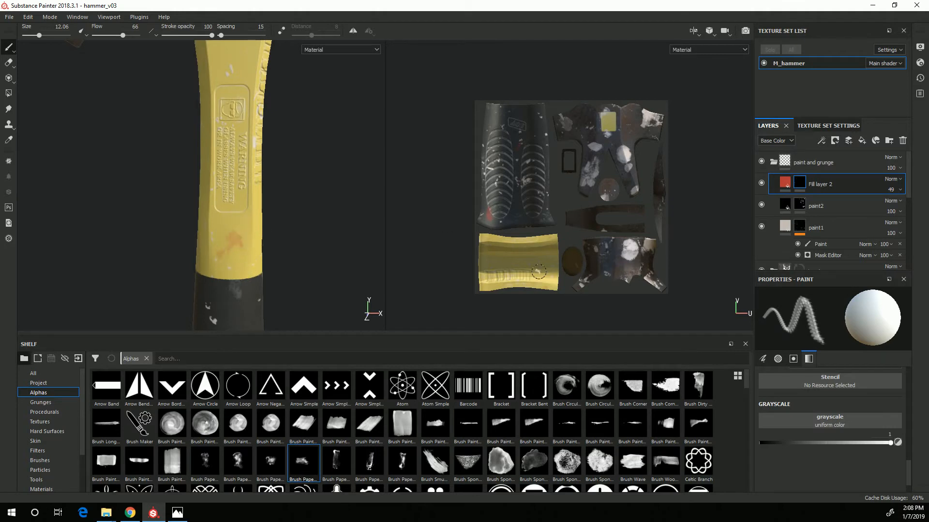
{"action": "right_click_drag", "start_coordinate": [238, 237], "coordinate": [188, 218], "text": "alt"}
{"action": "left_click_drag", "start_coordinate": [327, 248], "coordinate": [199, 266], "text": "alt"}
{"action": "right_click_drag", "start_coordinate": [199, 265], "coordinate": [340, 237], "text": "alt"}
{"action": "mouse_move", "coordinate": [340, 236]}
{"action": "left_mouse_down", "text": "alt"}
{"action": "mouse_move", "coordinate": [285, 298]}
{"action": "mouse_move", "coordinate": [295, 289]}
{"action": "mouse_move", "coordinate": [283, 283]}
{"action": "left_mouse_up", "text": "alt"}
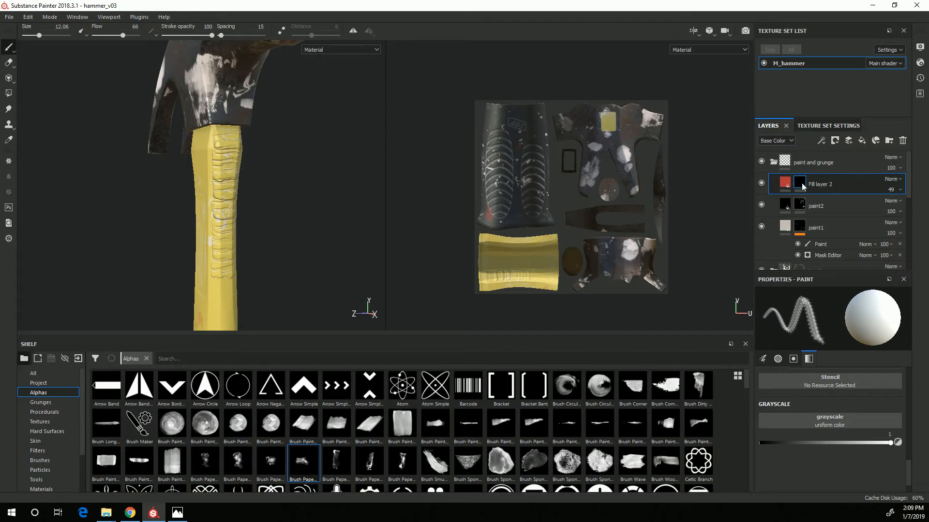
Add a fill layer above the red paint layer with the normal channel off and a dark grayish-brown base color.
{"action": "left_click", "coordinate": [861, 140]}
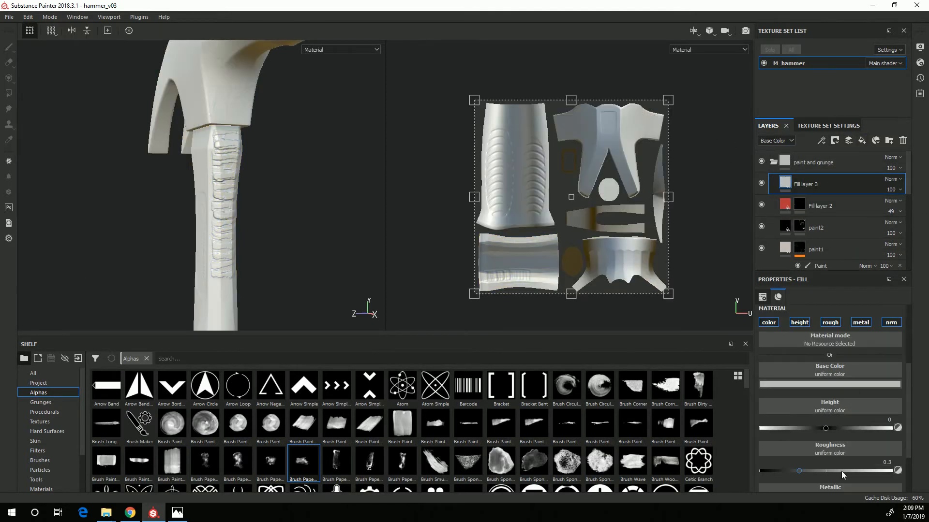
{"action": "left_click", "coordinate": [888, 324]}
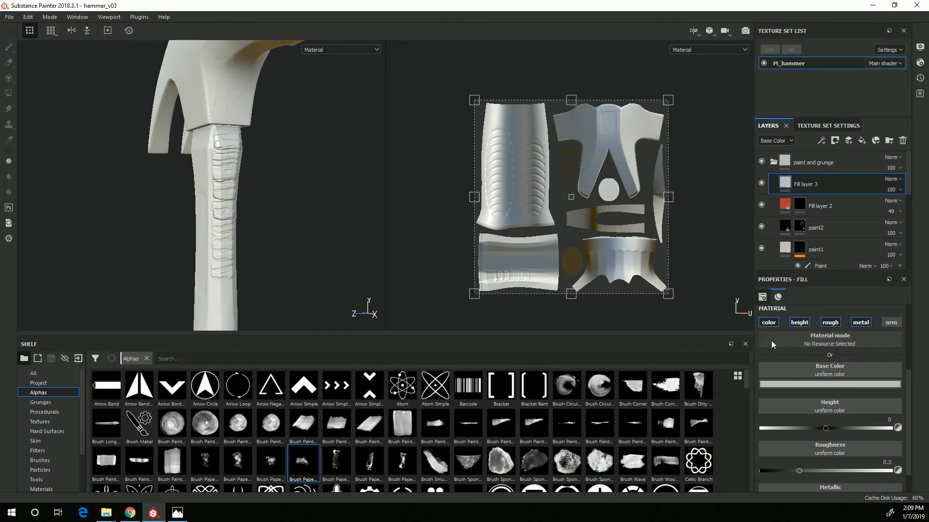
{"action": "left_click", "coordinate": [785, 384]}
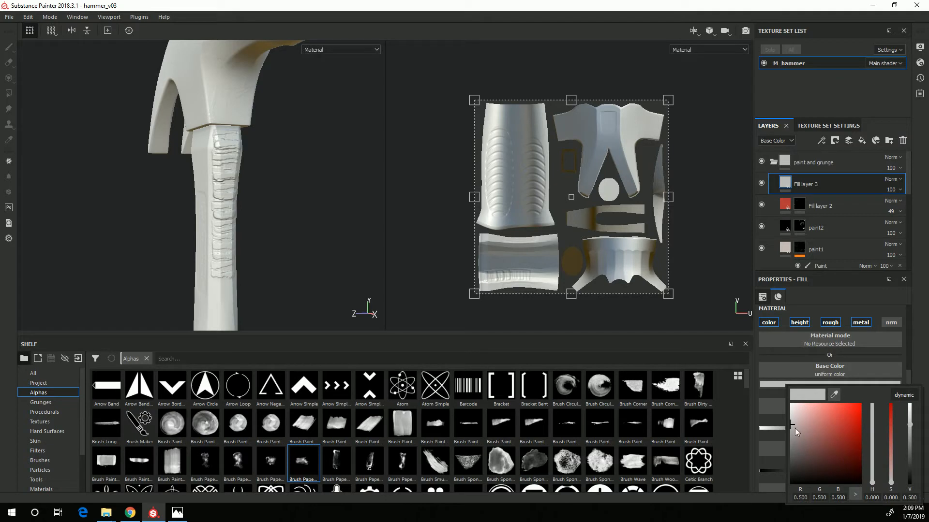
{"action": "left_click_drag", "start_coordinate": [793, 425], "coordinate": [806, 436]}
{"action": "left_click_drag", "start_coordinate": [907, 458], "coordinate": [910, 457]}
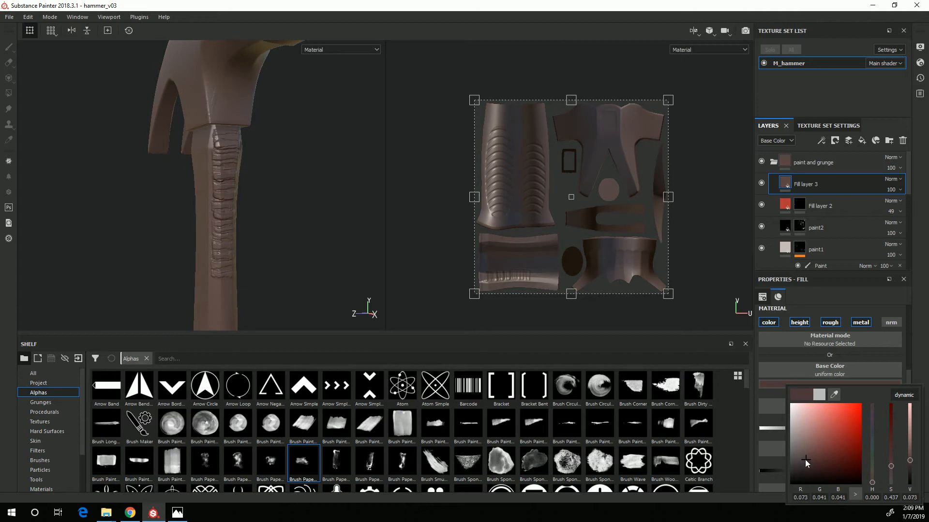
{"action": "left_click_drag", "start_coordinate": [796, 465], "coordinate": [794, 465]}
Give the dark brown fill layer a black mask driven by a Mask Editor generator.
{"action": "right_click", "coordinate": [809, 184]}
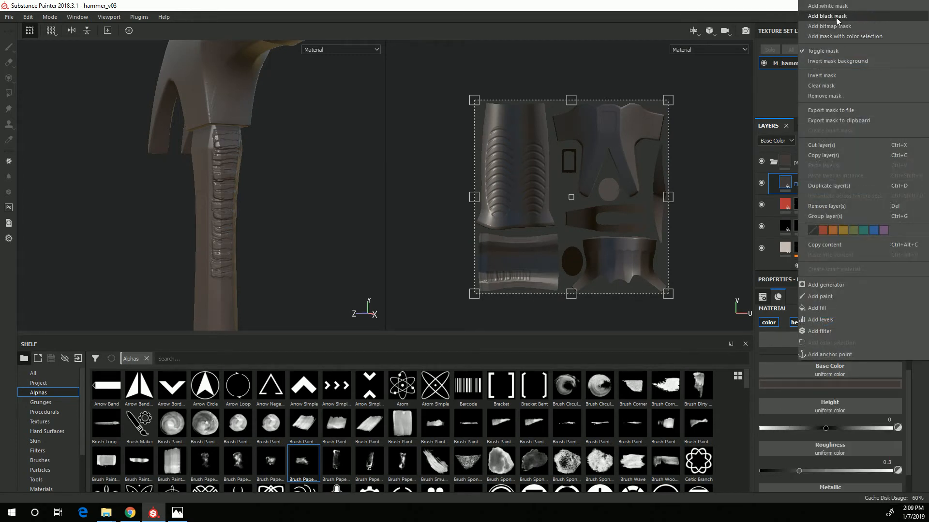
{"action": "left_click", "coordinate": [836, 16]}
{"action": "right_click", "coordinate": [800, 183]}
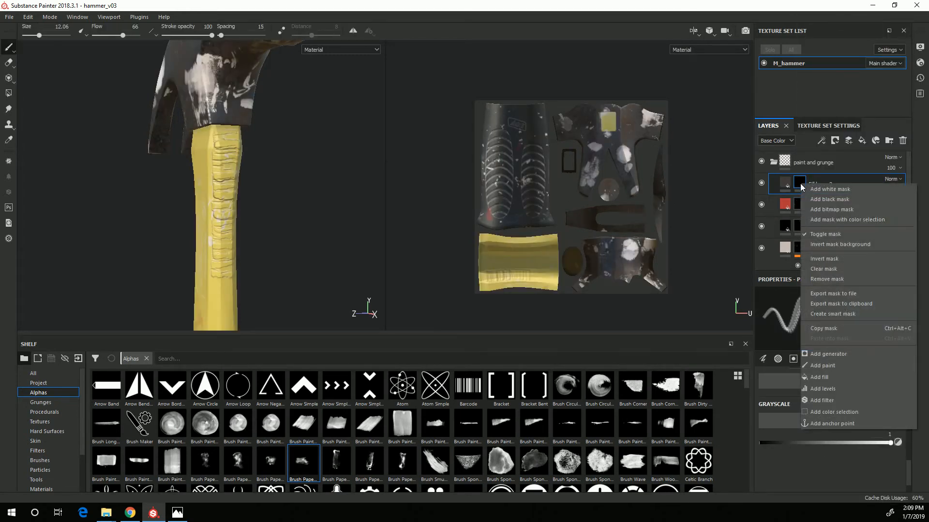
{"action": "left_click", "coordinate": [830, 353]}
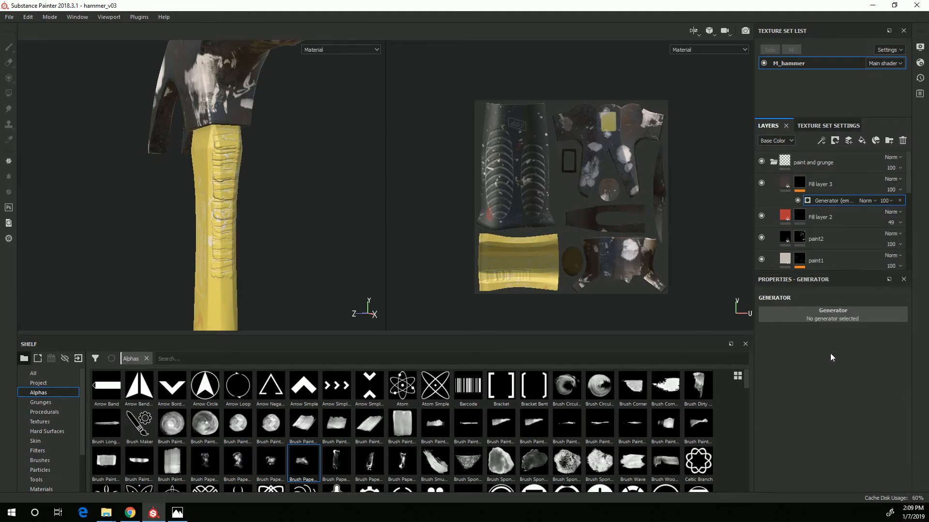
{"action": "left_click", "coordinate": [834, 319]}
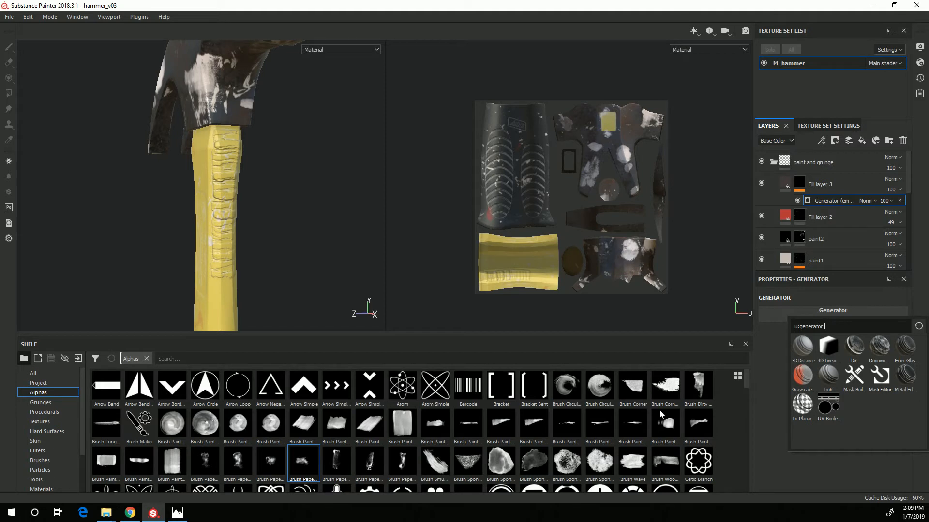
{"action": "left_click", "coordinate": [880, 376]}
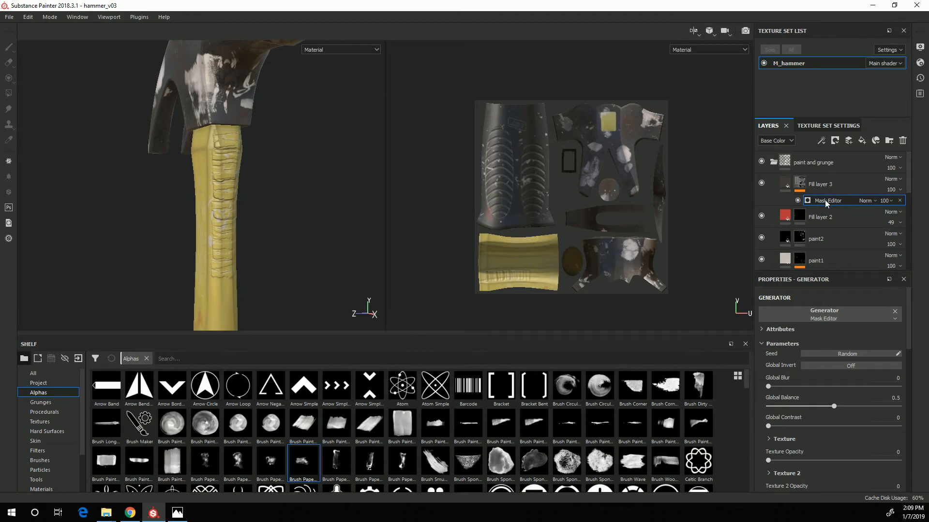
Turn on Micro Height in the Mask Editor generator's micro details.
{"action": "scroll", "coordinate": [832, 447], "scroll_direction": "down", "scroll_amount": 6}
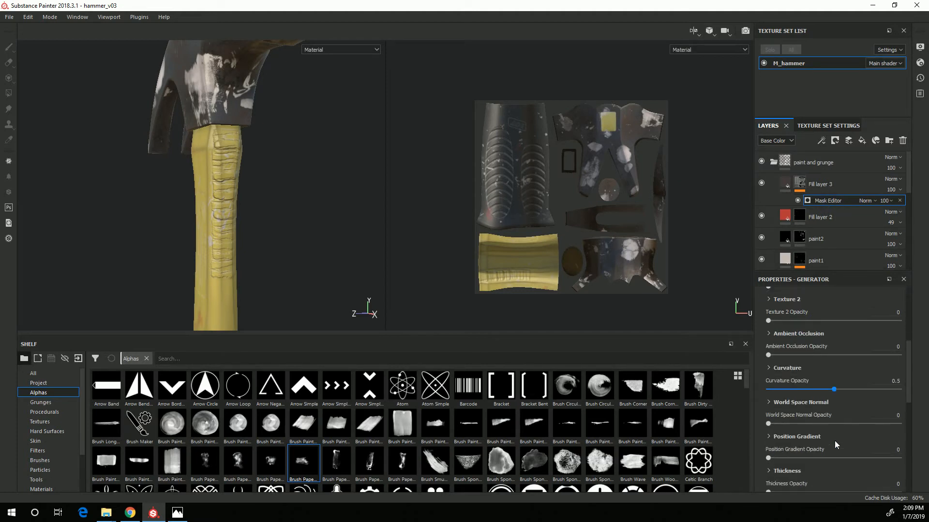
{"action": "scroll", "coordinate": [835, 435], "scroll_direction": "down", "scroll_amount": 4}
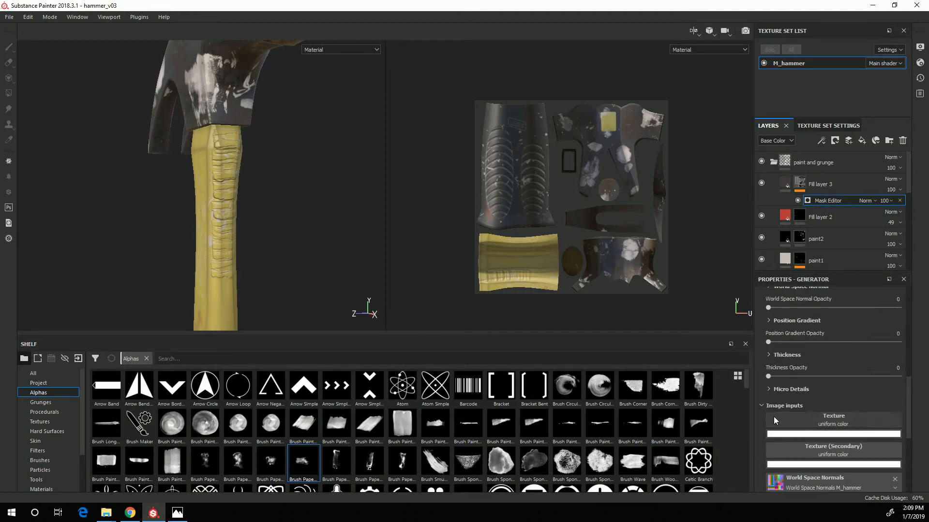
{"action": "left_click", "coordinate": [769, 389]}
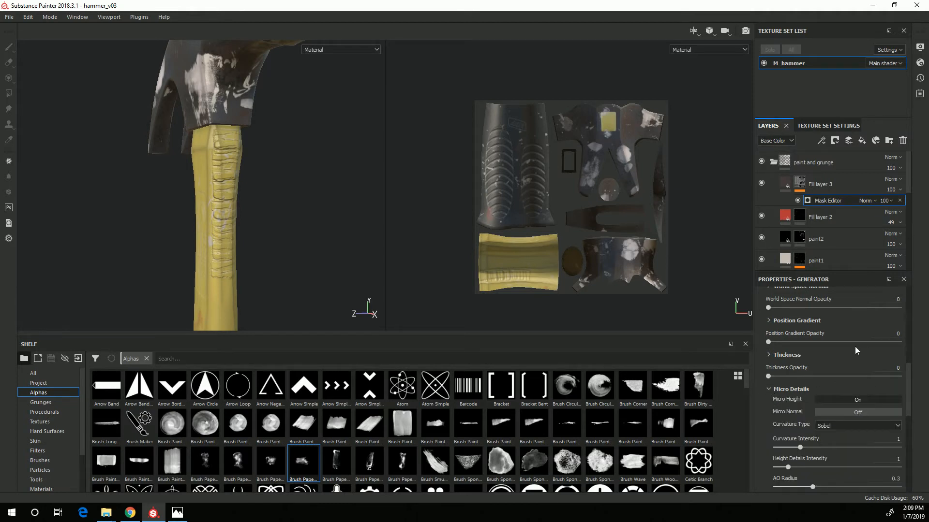
Assign the anchor point "handle height details" to the generator's Micro Height input, with Height as the referenced channel.
{"action": "scroll", "coordinate": [851, 399], "scroll_direction": "down", "scroll_amount": 5}
{"action": "scroll", "coordinate": [840, 394], "scroll_direction": "down", "scroll_amount": 3}
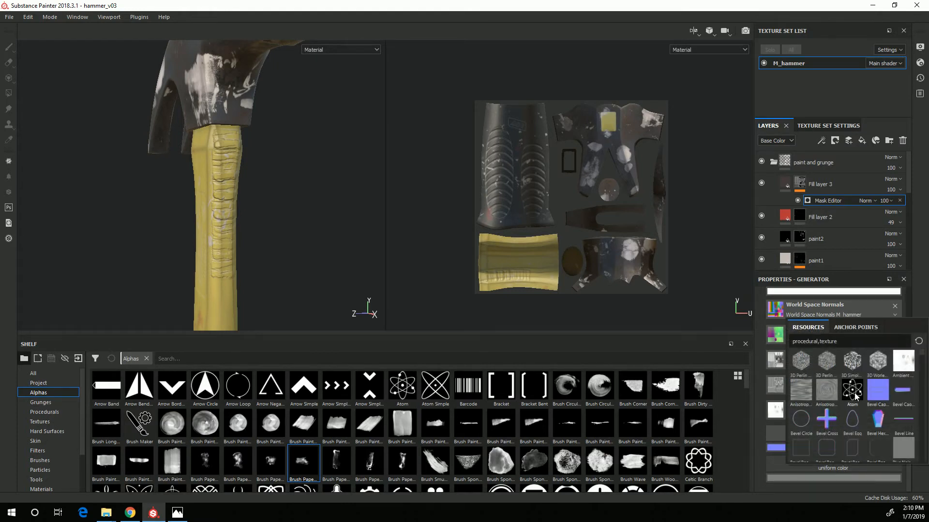
{"action": "left_click", "coordinate": [869, 328]}
{"action": "left_click", "coordinate": [817, 359]}
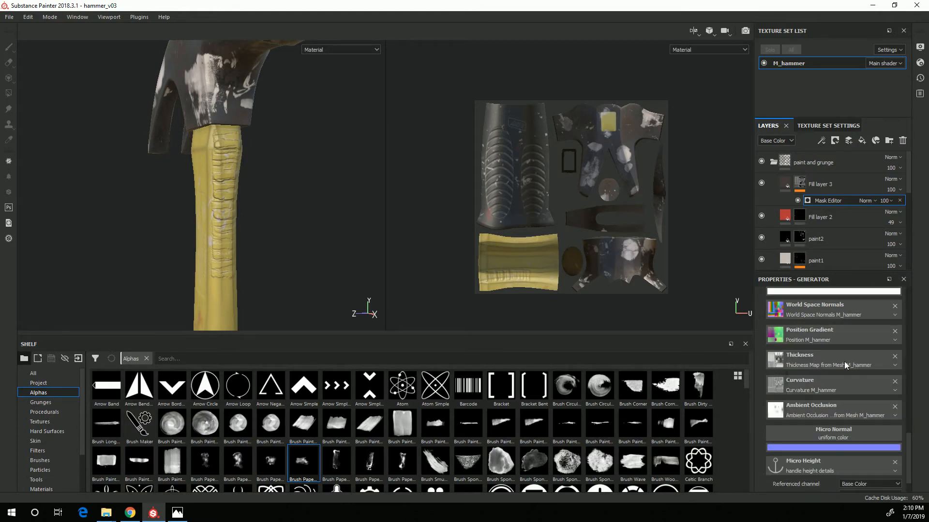
{"action": "scroll", "coordinate": [861, 481], "scroll_direction": "down", "scroll_amount": 1}
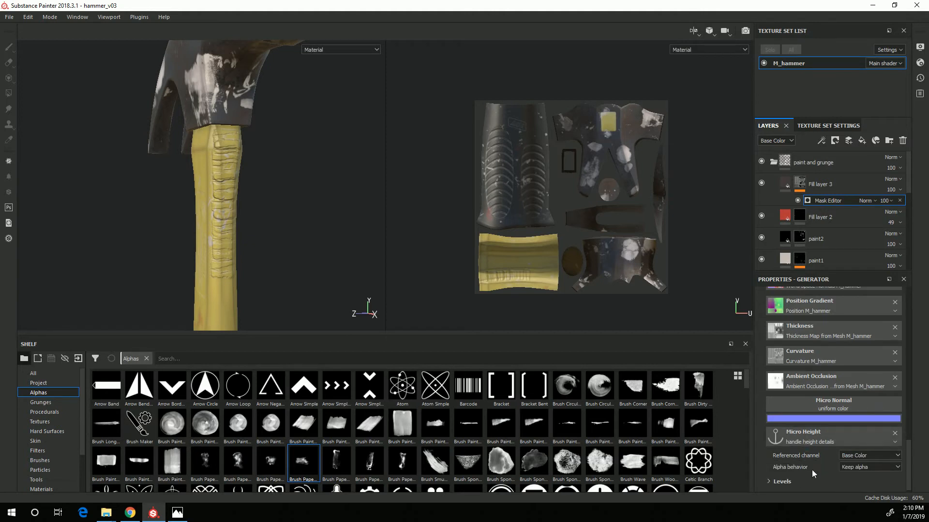
{"action": "left_click", "coordinate": [857, 456]}
{"action": "left_click", "coordinate": [857, 477]}
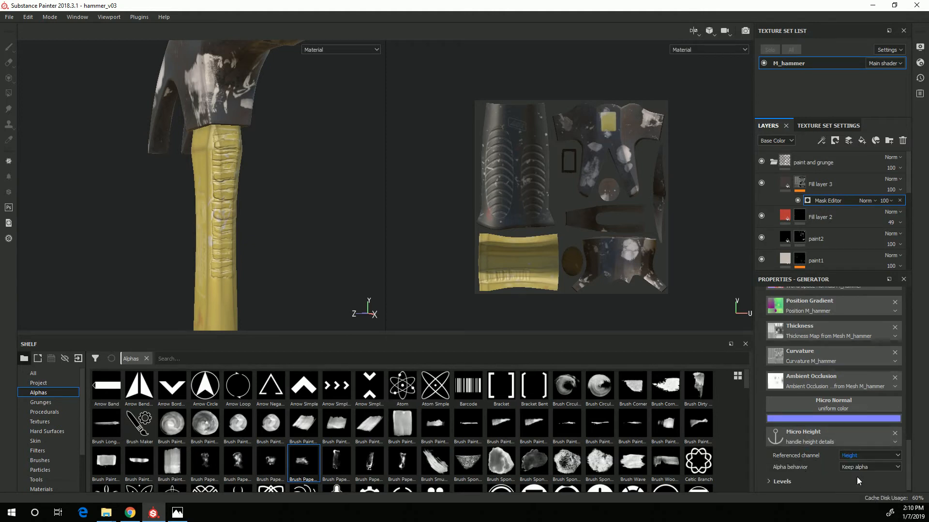
Turn on Global Invert in the Mask Editor so the dark grunge gathers in the handle's recesses, and inspect the grip.
{"action": "mouse_move", "coordinate": [169, 214]}
{"action": "left_mouse_down", "text": "alt"}
{"action": "mouse_move", "coordinate": [259, 254]}
{"action": "mouse_move", "coordinate": [304, 198]}
{"action": "mouse_move", "coordinate": [277, 251]}
{"action": "mouse_move", "coordinate": [278, 284]}
{"action": "mouse_move", "coordinate": [224, 263]}
{"action": "mouse_move", "coordinate": [278, 280]}
{"action": "left_mouse_up", "text": "alt"}
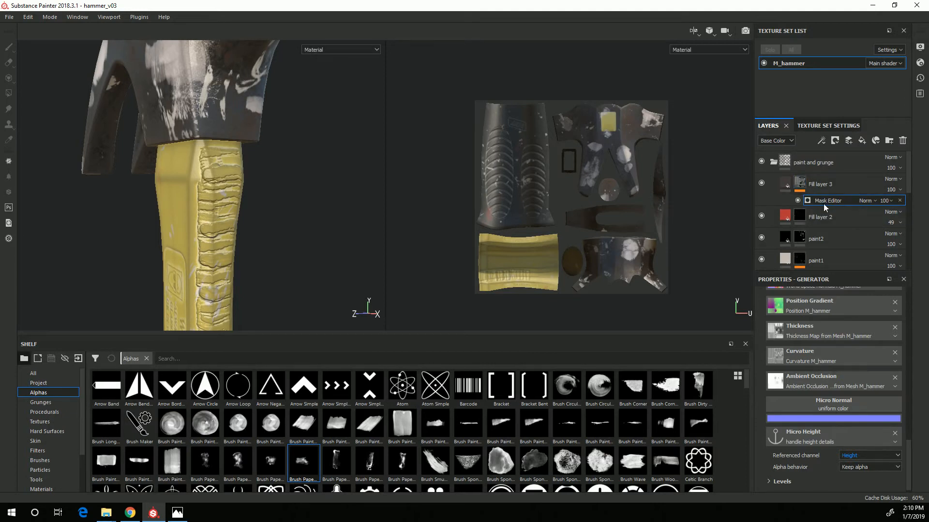
{"action": "scroll", "coordinate": [842, 359], "scroll_direction": "up", "scroll_amount": 15}
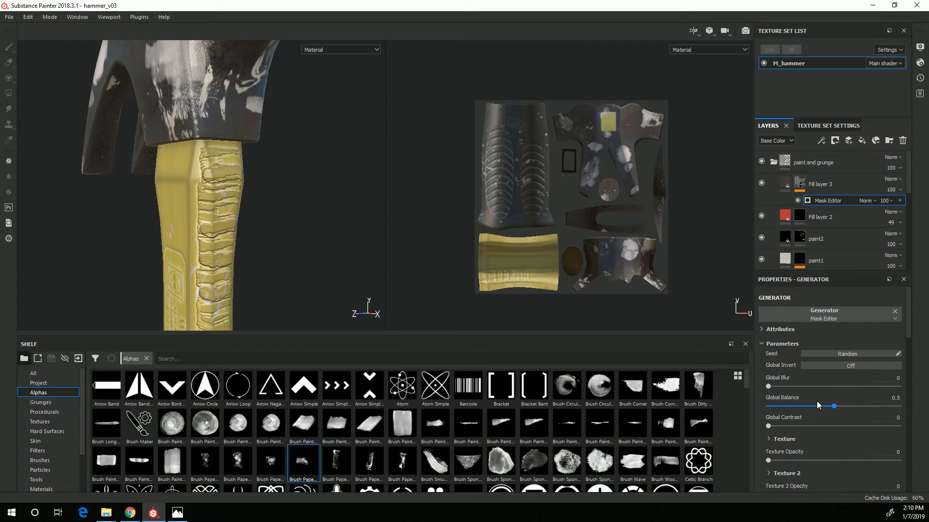
{"action": "left_click", "coordinate": [841, 366]}
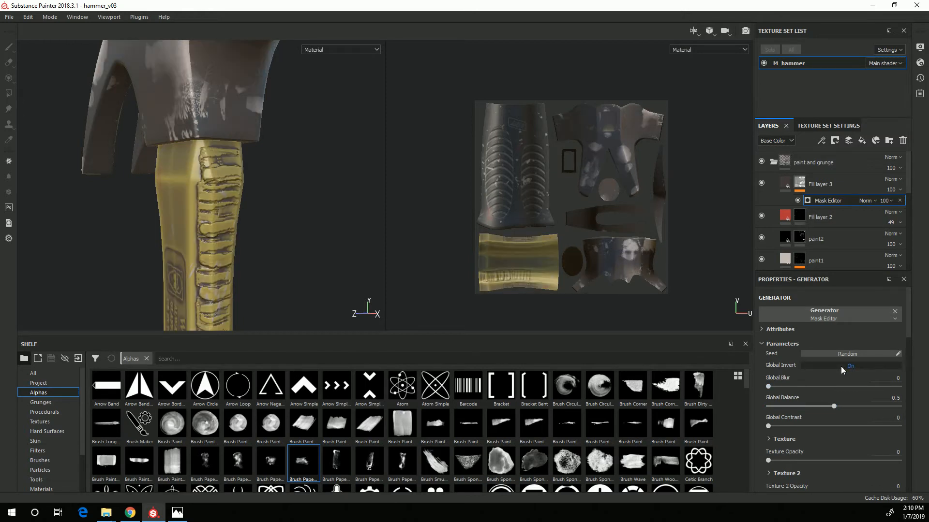
{"action": "left_click_drag", "start_coordinate": [136, 240], "coordinate": [235, 268], "text": "alt"}
{"action": "left_click_drag", "start_coordinate": [208, 275], "coordinate": [269, 275], "text": "alt"}
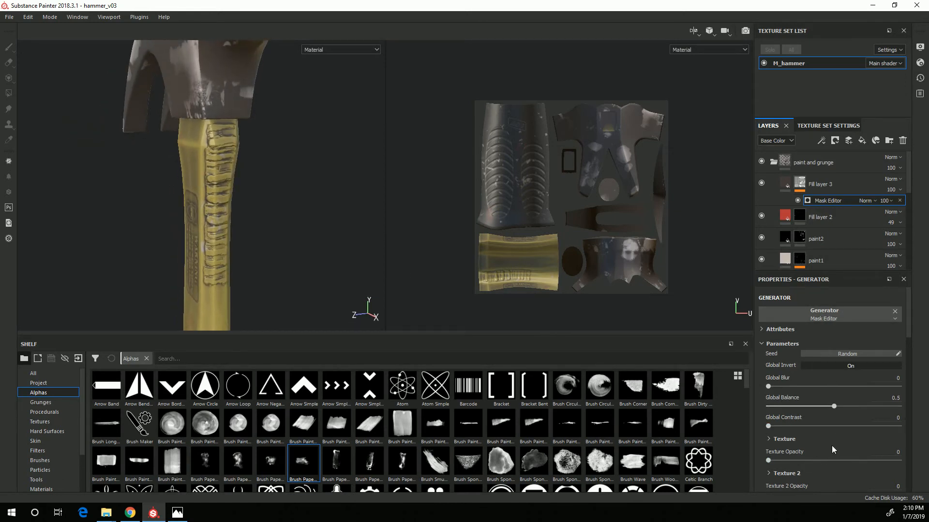
Assign the procedural Grunge Map 009 to the Texture image input of the Mask Editor generator.
{"action": "left_click", "coordinate": [47, 412]}
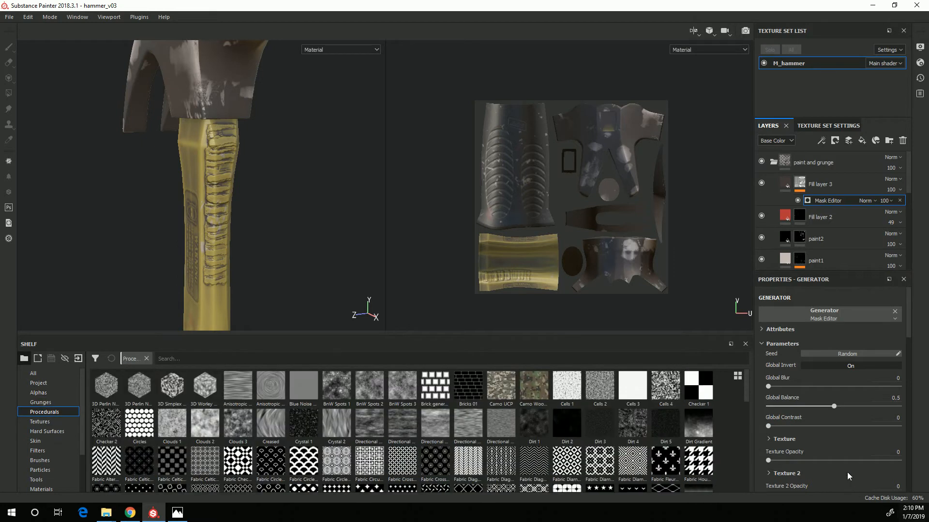
{"action": "scroll", "coordinate": [810, 439], "scroll_direction": "down", "scroll_amount": 10}
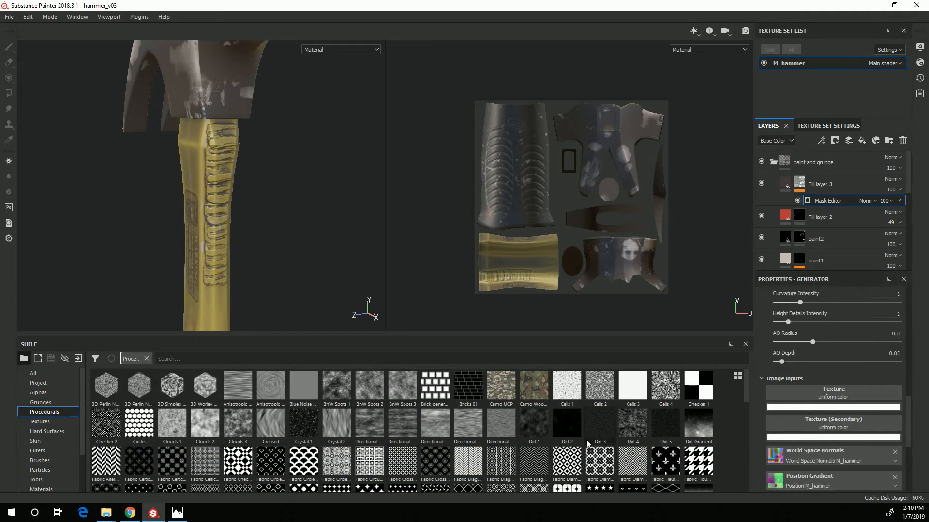
{"action": "scroll", "coordinate": [600, 443], "scroll_direction": "down", "scroll_amount": 3}
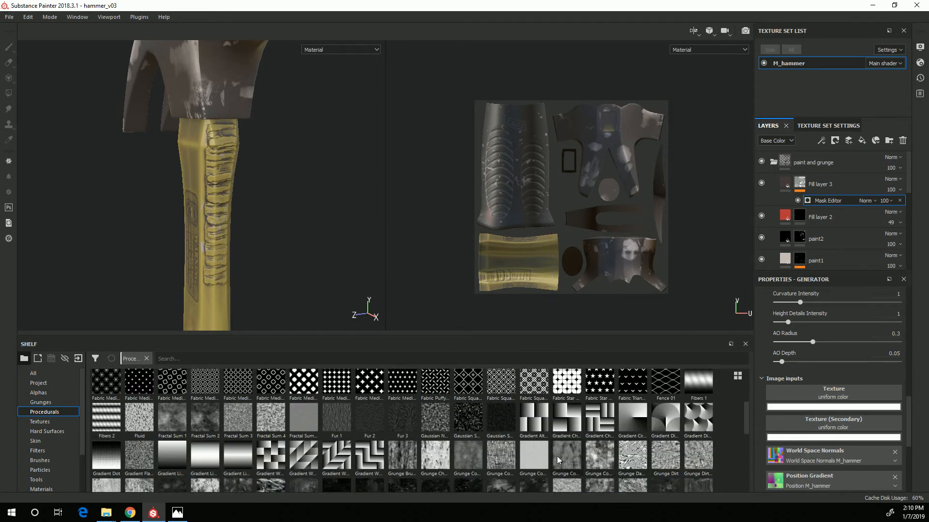
{"action": "scroll", "coordinate": [492, 457], "scroll_direction": "down", "scroll_amount": 3}
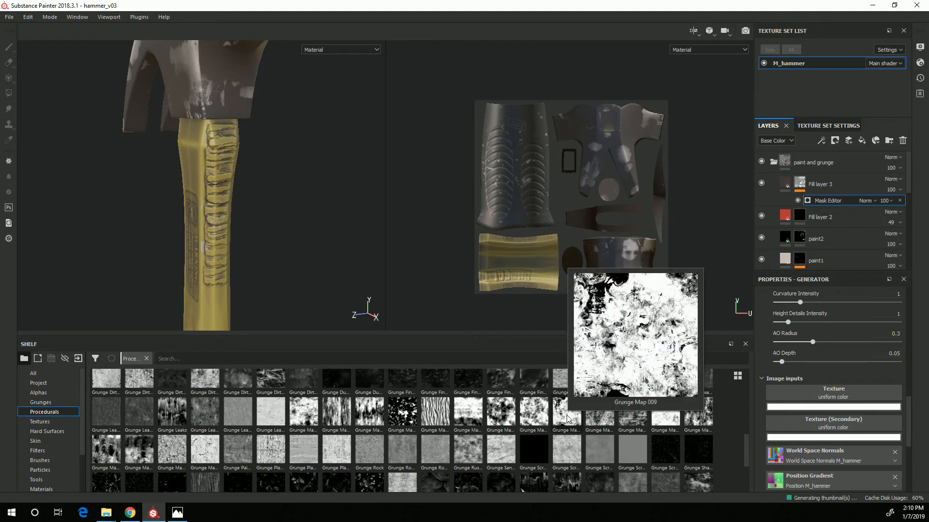
{"action": "left_click_drag", "start_coordinate": [562, 423], "coordinate": [824, 394]}
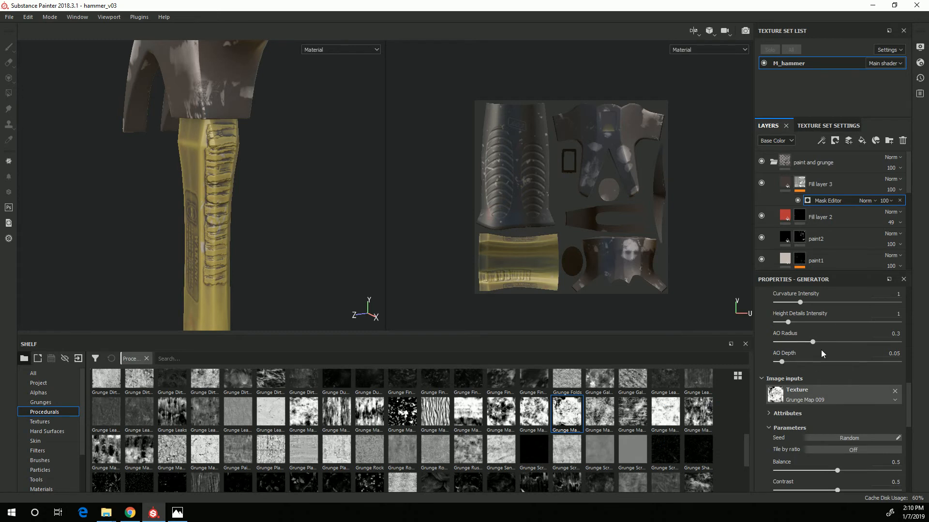
Raise the generator's Texture Opacity to 1 and check the grunge on the yellow handle.
{"action": "scroll", "coordinate": [825, 360], "scroll_direction": "down", "scroll_amount": 5}
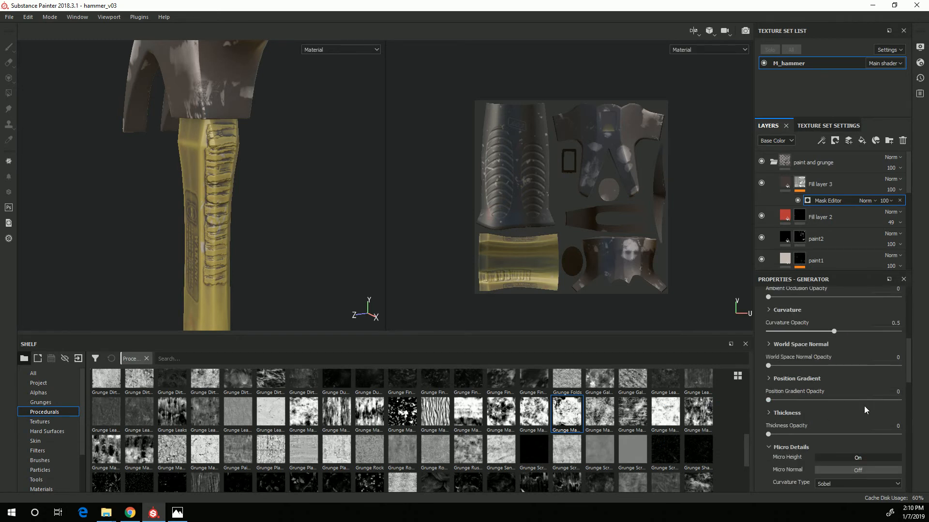
{"action": "scroll", "coordinate": [801, 378], "scroll_direction": "up", "scroll_amount": 3}
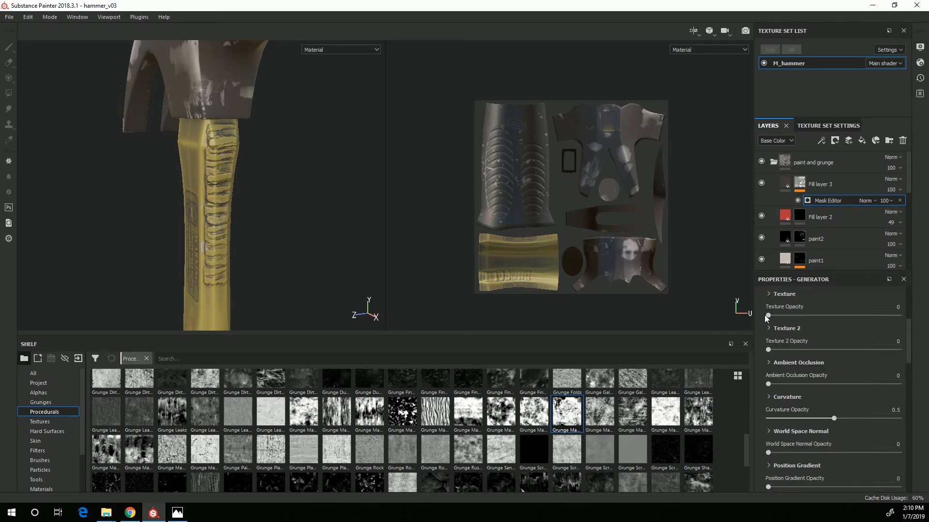
{"action": "left_click_drag", "start_coordinate": [768, 315], "coordinate": [898, 315]}
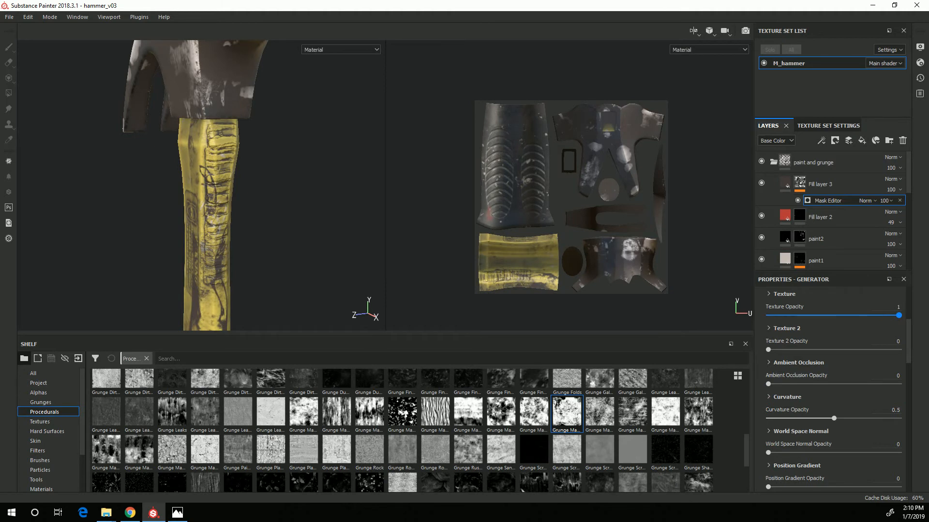
{"action": "left_click_drag", "start_coordinate": [248, 265], "coordinate": [321, 266], "text": "alt"}
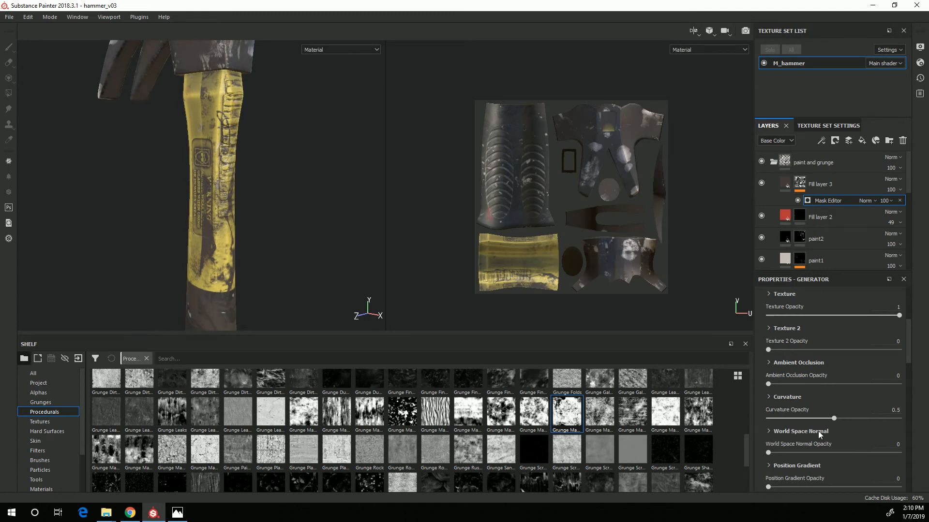
Set the Mask Editor's Global Balance to 1, keep Global Contrast at 0, and check the grunge across the hammer.
{"action": "scroll", "coordinate": [833, 424], "scroll_direction": "up", "scroll_amount": 3}
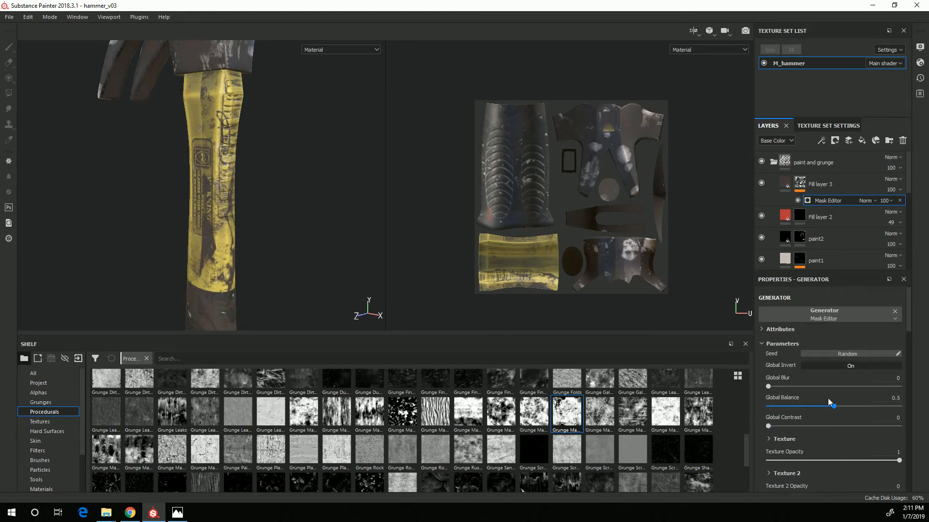
{"action": "left_click_drag", "start_coordinate": [833, 407], "coordinate": [926, 407]}
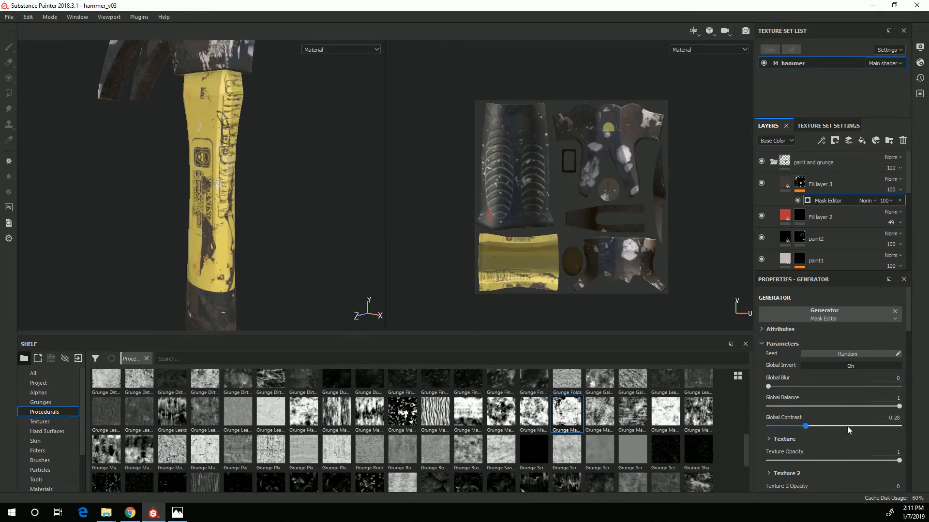
{"action": "left_click_drag", "start_coordinate": [228, 288], "coordinate": [247, 287], "text": "alt"}
{"action": "middle_click_drag", "start_coordinate": [282, 277], "coordinate": [285, 310], "text": "alt"}
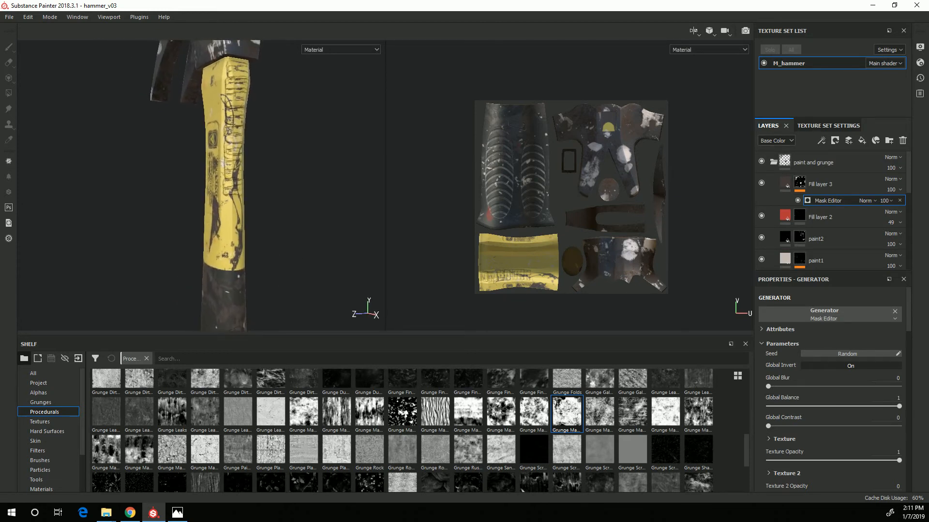
{"action": "right_click_drag", "start_coordinate": [286, 310], "coordinate": [170, 288], "text": "alt"}
{"action": "left_click_drag", "start_coordinate": [170, 288], "coordinate": [382, 322], "text": "alt"}
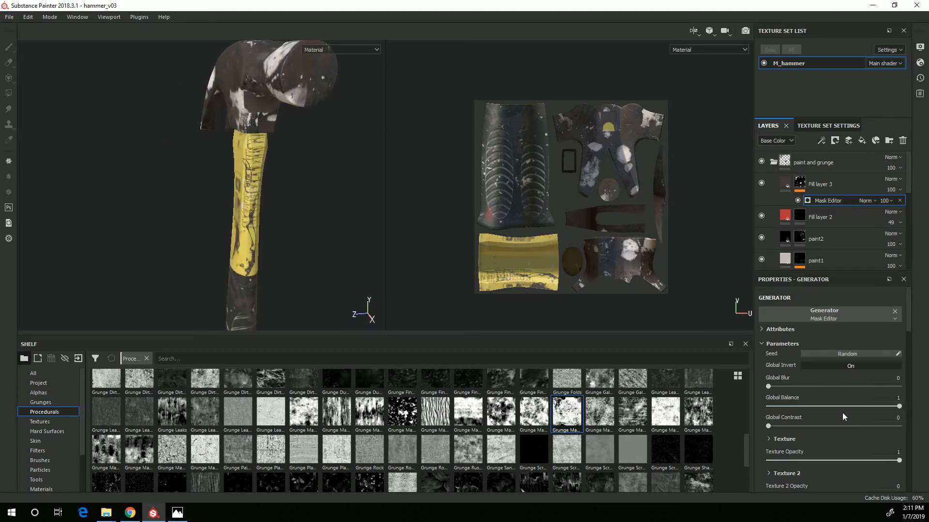
Turn on Triplanar for the Mask Editor's Texture and check the projection on the handle.
{"action": "scroll", "coordinate": [838, 413], "scroll_direction": "down", "scroll_amount": 3}
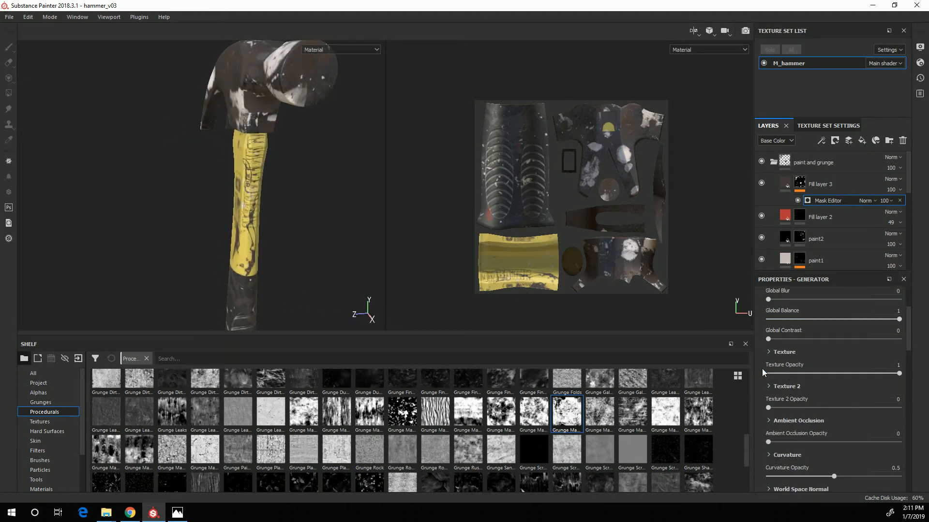
{"action": "left_click", "coordinate": [769, 351]}
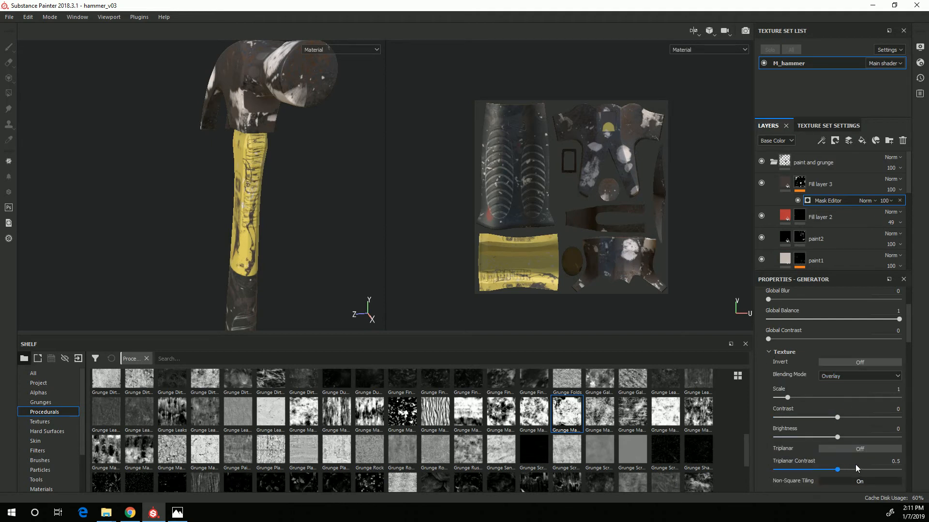
{"action": "left_click", "coordinate": [853, 449]}
{"action": "left_click_drag", "start_coordinate": [202, 217], "coordinate": [302, 225], "text": "alt"}
{"action": "middle_click_drag", "start_coordinate": [223, 222], "coordinate": [198, 248], "text": "alt"}
{"action": "scroll", "coordinate": [237, 271], "scroll_direction": "up", "scroll_amount": 3}
{"action": "left_click_drag", "start_coordinate": [241, 271], "coordinate": [267, 256], "text": "alt"}
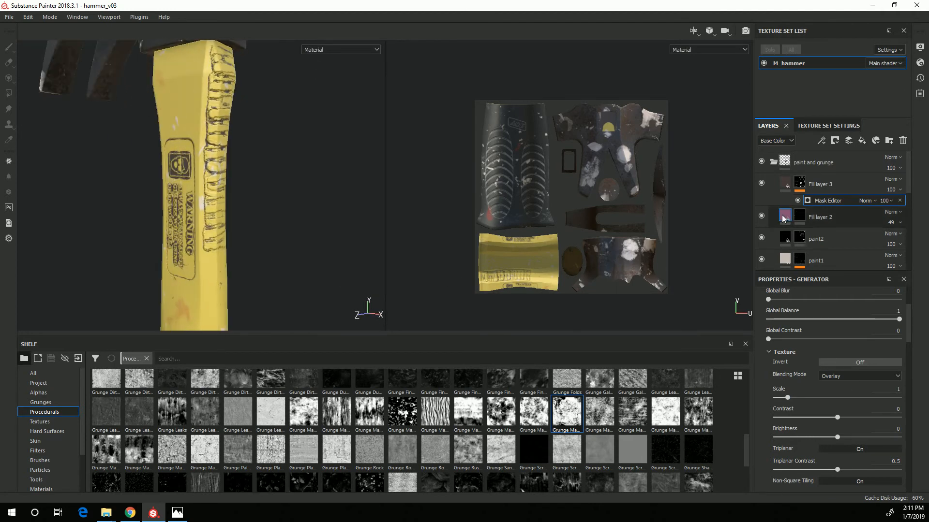
Change the base color of Fill layer 3 to a lighter muted brown, about R 0.114, G 0.076, B 0.076.
{"action": "left_click", "coordinate": [784, 190]}
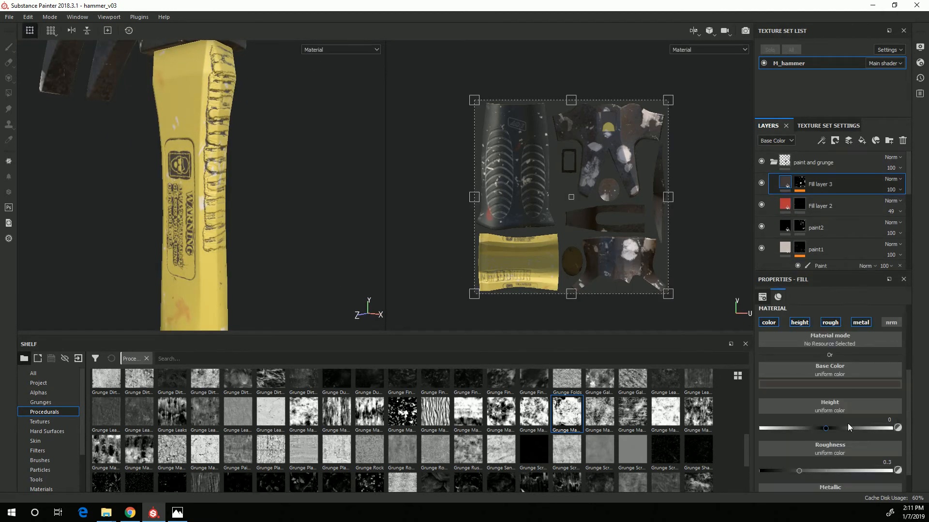
{"action": "left_click", "coordinate": [806, 384]}
{"action": "left_click", "coordinate": [805, 455]}
{"action": "left_click_drag", "start_coordinate": [807, 453], "coordinate": [807, 458]}
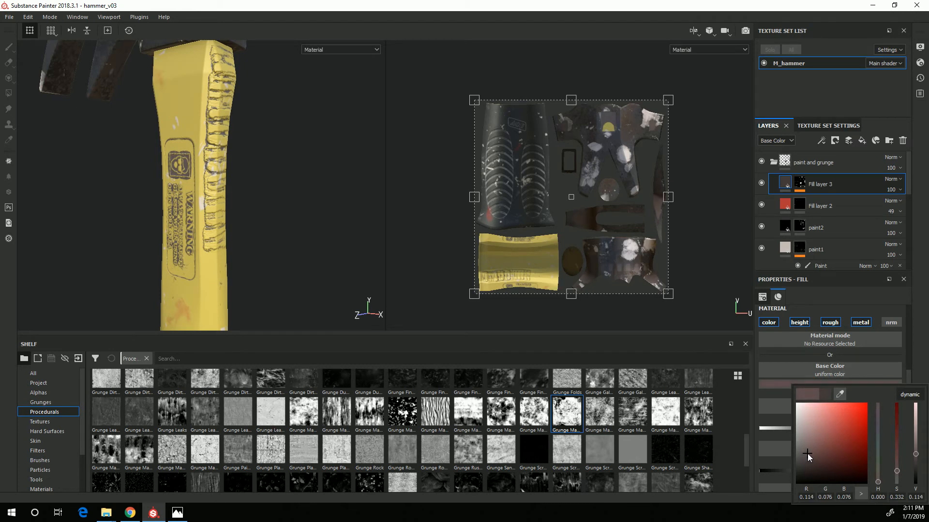
{"action": "left_click_drag", "start_coordinate": [166, 227], "coordinate": [228, 243], "text": "alt"}
{"action": "right_click_drag", "start_coordinate": [228, 239], "coordinate": [238, 164], "text": "alt"}
In Fill layer 3's Mask Editor, set Ambient Occlusion Opacity to 1 and Curvature Opacity to 0.46.
{"action": "left_click", "coordinate": [799, 184]}
{"action": "left_click", "coordinate": [825, 201]}
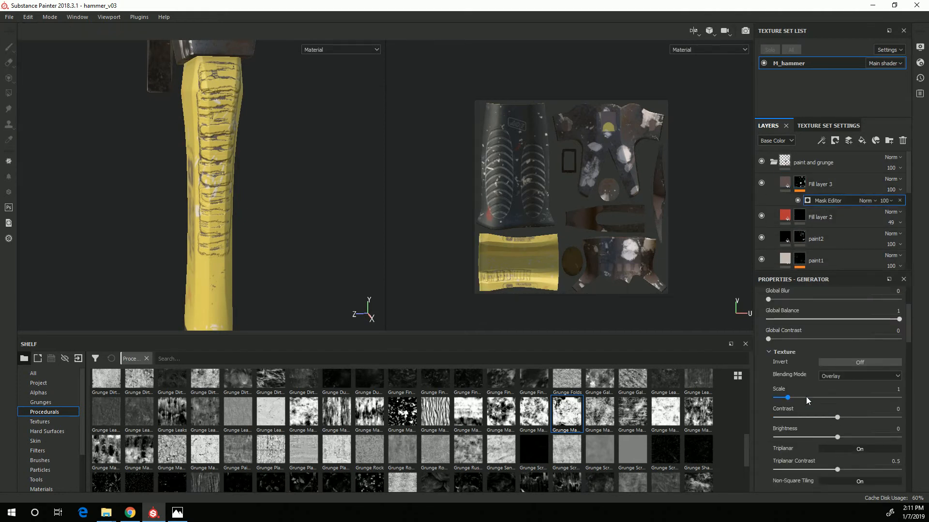
{"action": "scroll", "coordinate": [817, 399], "scroll_direction": "down", "scroll_amount": 2}
{"action": "scroll", "coordinate": [817, 400], "scroll_direction": "down", "scroll_amount": 2}
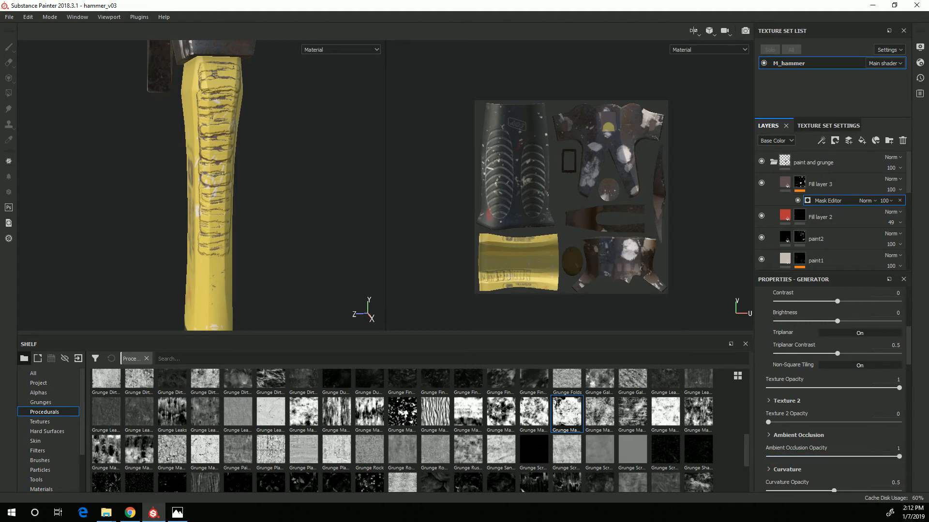
{"action": "scroll", "coordinate": [836, 450], "scroll_direction": "down", "scroll_amount": 2}
{"action": "left_click_drag", "start_coordinate": [828, 436], "coordinate": [819, 437]}
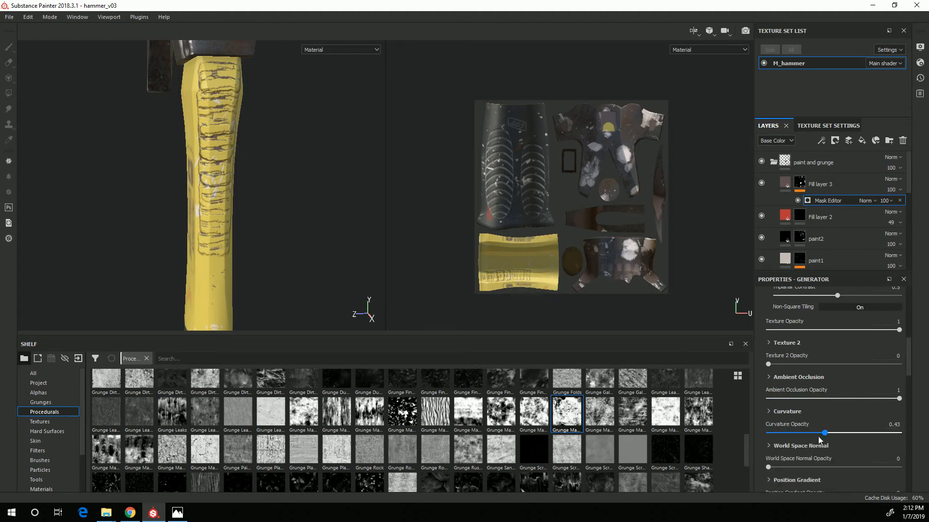
{"action": "key", "text": "ctrl+z"}
{"action": "left_click_drag", "start_coordinate": [244, 280], "coordinate": [241, 226], "text": "alt"}
{"action": "middle_click_drag", "start_coordinate": [245, 251], "coordinate": [229, 198], "text": "alt"}
{"action": "right_click_drag", "start_coordinate": [230, 197], "coordinate": [451, 313], "text": "alt"}
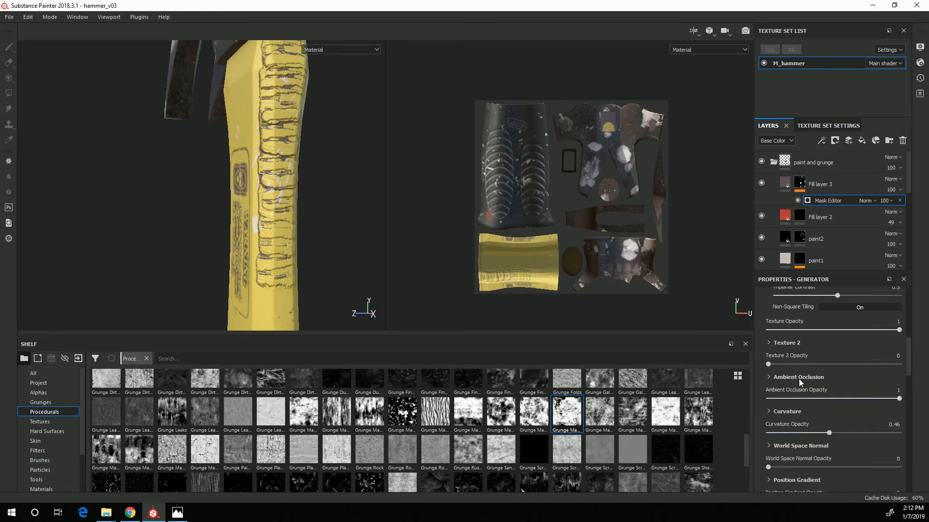
Set the Mask Editor's Texture Scale to 1.54 and Brightness to 0.05, leaving Contrast at 0.
{"action": "scroll", "coordinate": [804, 432], "scroll_direction": "up", "scroll_amount": 5}
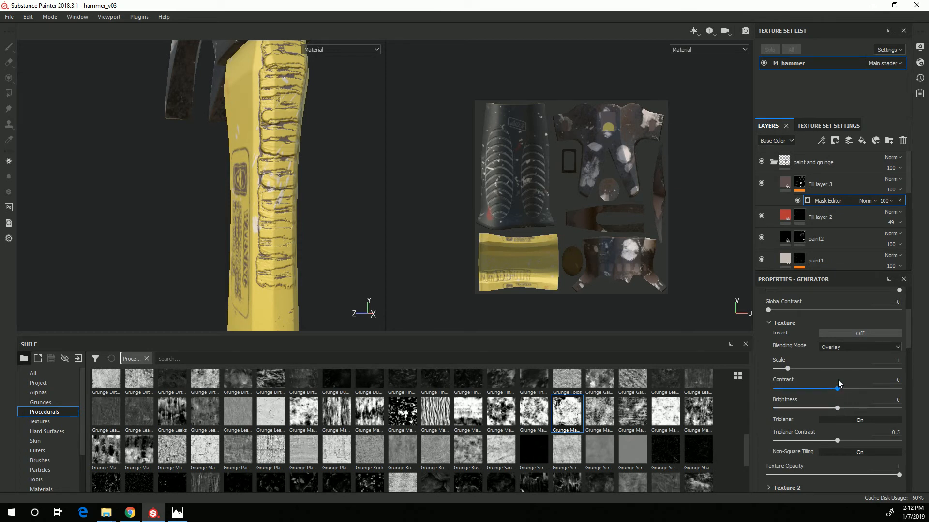
{"action": "left_click_drag", "start_coordinate": [836, 409], "coordinate": [827, 412]}
{"action": "left_click_drag", "start_coordinate": [754, 410], "coordinate": [914, 415]}
{"action": "left_click_drag", "start_coordinate": [839, 418], "coordinate": [841, 417]}
{"action": "mouse_move", "coordinate": [791, 371]}
{"action": "left_mouse_down"}
{"action": "mouse_move", "coordinate": [832, 370]}
{"action": "mouse_move", "coordinate": [794, 370]}
{"action": "left_mouse_up"}
{"action": "scroll", "coordinate": [831, 388], "scroll_direction": "up", "scroll_amount": 1}
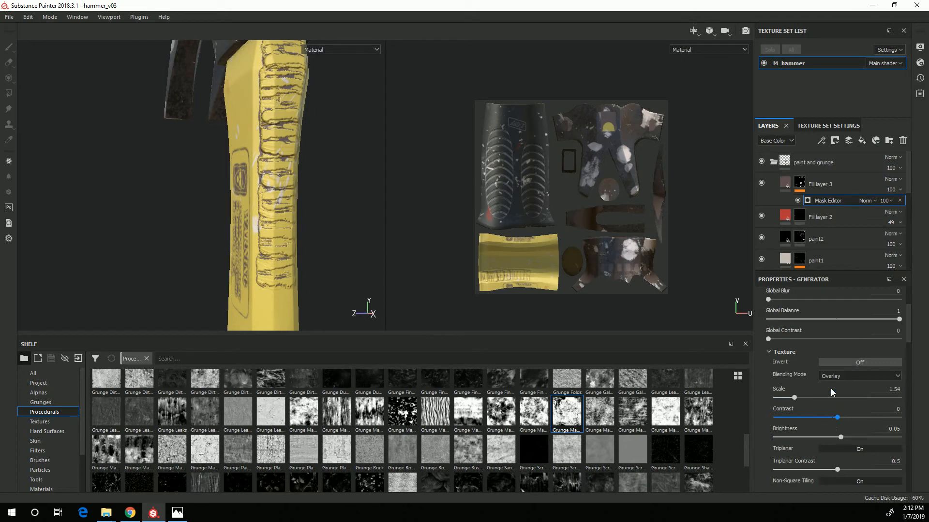
Try the Texture Invert option on and off to compare the grunge mask, leaving it off.
{"action": "left_click", "coordinate": [856, 365]}
{"action": "left_click", "coordinate": [856, 363]}
{"action": "left_click", "coordinate": [858, 364]}
{"action": "left_click", "coordinate": [856, 364]}
Examine the grunge on the hammer's yellow handle, black grip and metal head from several angles.
{"action": "right_click_drag", "start_coordinate": [224, 234], "coordinate": [232, 251], "text": "alt"}
{"action": "left_click_drag", "start_coordinate": [232, 251], "coordinate": [319, 202], "text": "alt"}
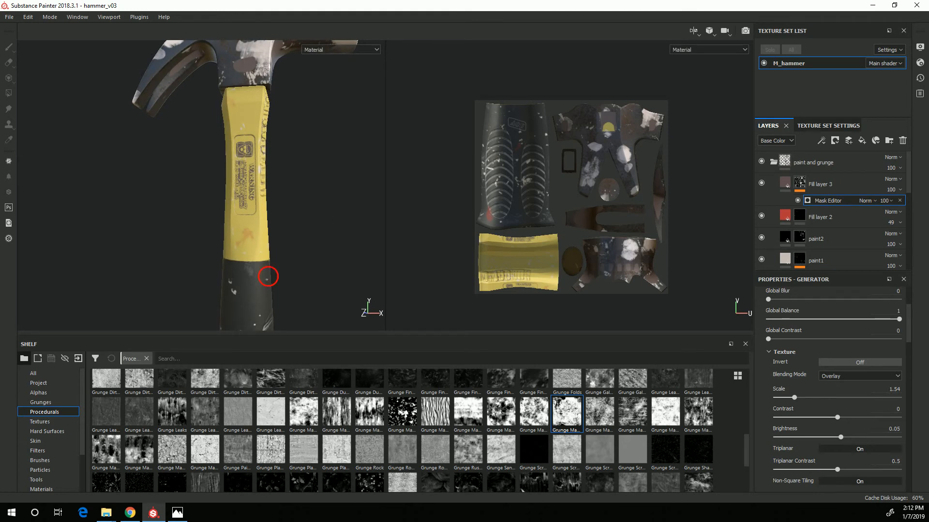
{"action": "left_click_drag", "start_coordinate": [268, 277], "coordinate": [244, 259], "text": "alt"}
{"action": "left_click_drag", "start_coordinate": [193, 237], "coordinate": [360, 271], "text": "alt"}
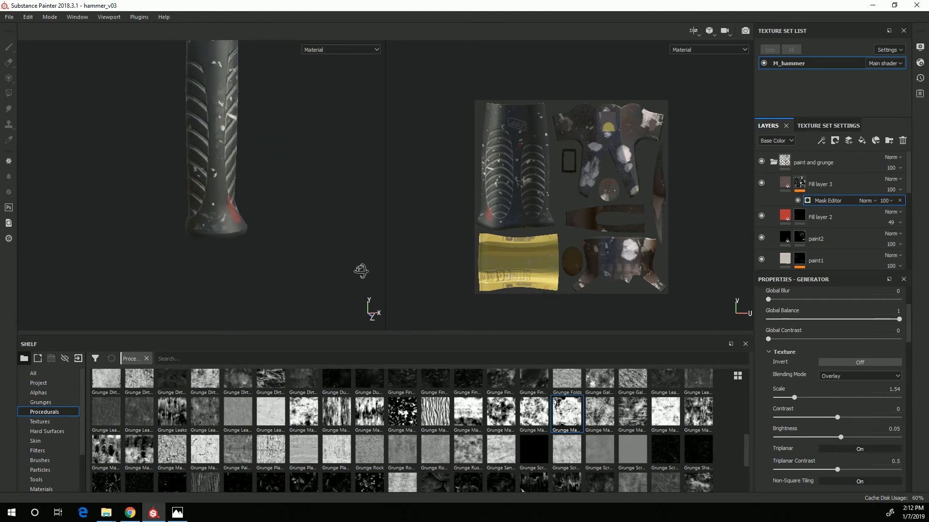
{"action": "left_click_drag", "start_coordinate": [171, 289], "coordinate": [108, 286], "text": "alt"}
{"action": "middle_click_drag", "start_coordinate": [213, 135], "coordinate": [188, 276], "text": "alt"}
{"action": "left_click_drag", "start_coordinate": [227, 285], "coordinate": [257, 260], "text": "alt"}
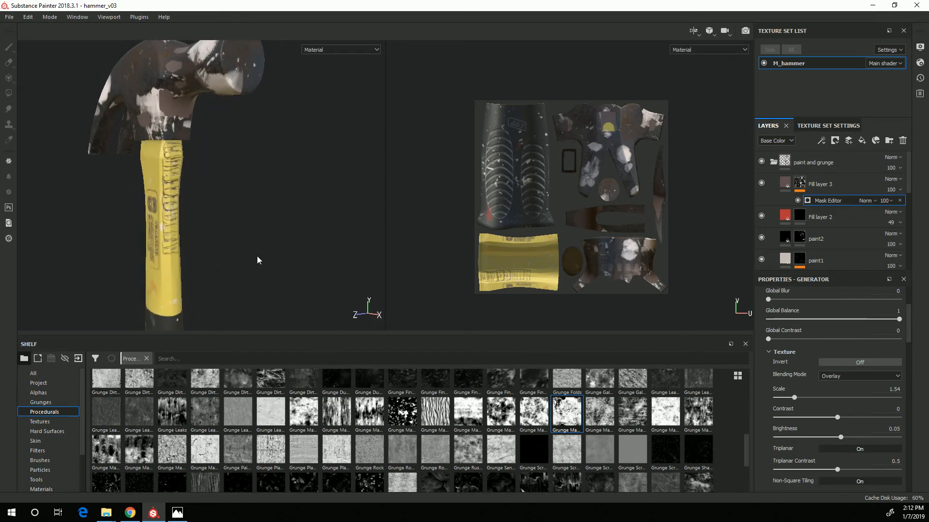
{"action": "right_click_drag", "start_coordinate": [74, 211], "coordinate": [294, 220], "text": "alt"}
{"action": "middle_click_drag", "start_coordinate": [170, 43], "coordinate": [182, 124], "text": "alt"}
{"action": "left_click_drag", "start_coordinate": [261, 283], "coordinate": [311, 294], "text": "alt"}
{"action": "middle_click_drag", "start_coordinate": [283, 245], "coordinate": [315, 313], "text": "alt"}
{"action": "scroll", "coordinate": [804, 375], "scroll_direction": "up", "scroll_amount": 3}
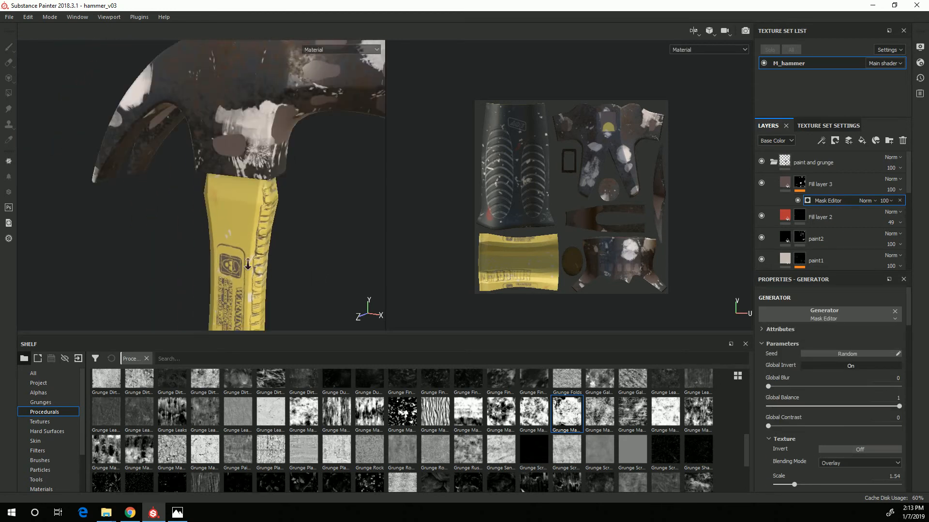
{"action": "right_click_drag", "start_coordinate": [290, 295], "coordinate": [194, 252], "text": "alt"}
{"action": "middle_click_drag", "start_coordinate": [247, 269], "coordinate": [228, 240], "text": "alt"}
{"action": "left_click_drag", "start_coordinate": [228, 240], "coordinate": [319, 297], "text": "alt"}
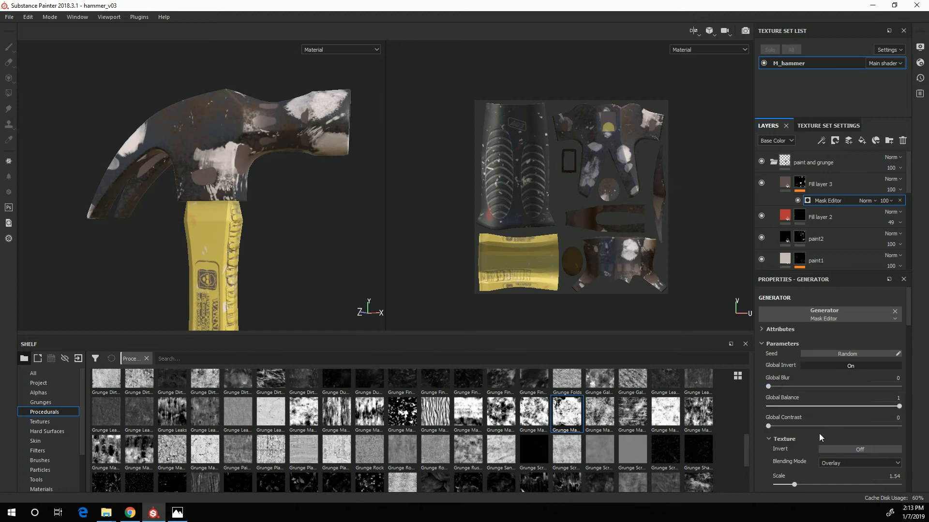
Lower the Mask Editor's Curvature Opacity to 0.29 and its Ambient Occlusion Opacity to 0.
{"action": "scroll", "coordinate": [819, 422], "scroll_direction": "down", "scroll_amount": 3}
{"action": "scroll", "coordinate": [797, 412], "scroll_direction": "down", "scroll_amount": 4}
{"action": "mouse_move", "coordinate": [829, 436]}
{"action": "left_mouse_down"}
{"action": "mouse_move", "coordinate": [750, 442]}
{"action": "mouse_move", "coordinate": [790, 434]}
{"action": "left_mouse_up"}
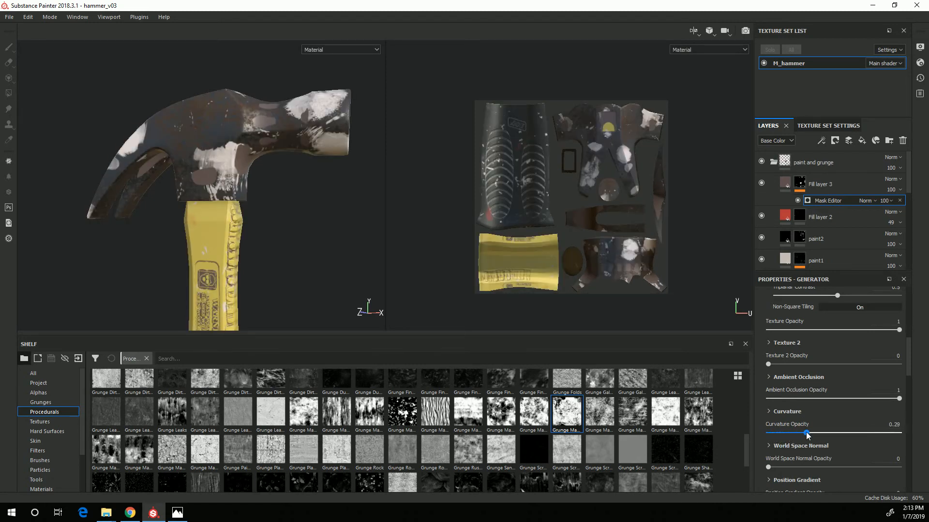
{"action": "middle_click_drag", "start_coordinate": [260, 290], "coordinate": [305, 247], "text": "alt"}
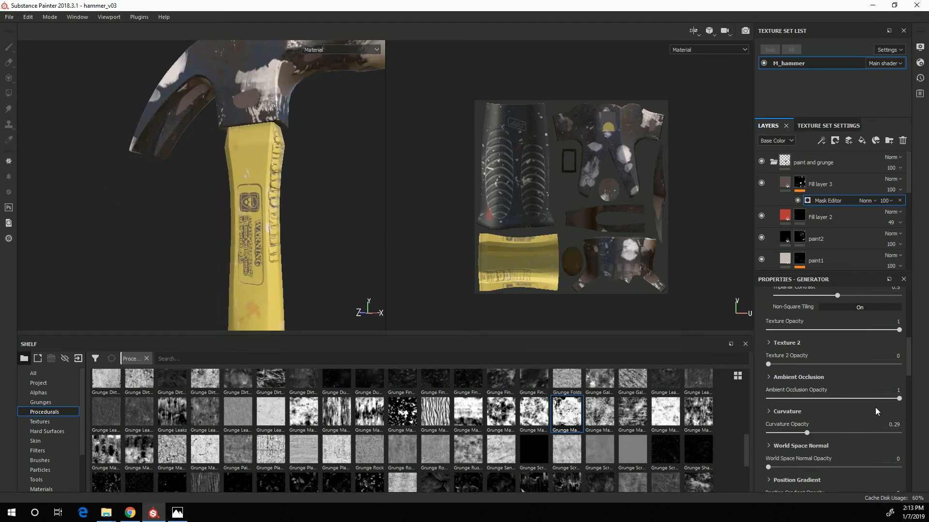
{"action": "left_click_drag", "start_coordinate": [899, 398], "coordinate": [702, 401]}
{"action": "middle_click_drag", "start_coordinate": [223, 205], "coordinate": [220, 270], "text": "alt"}
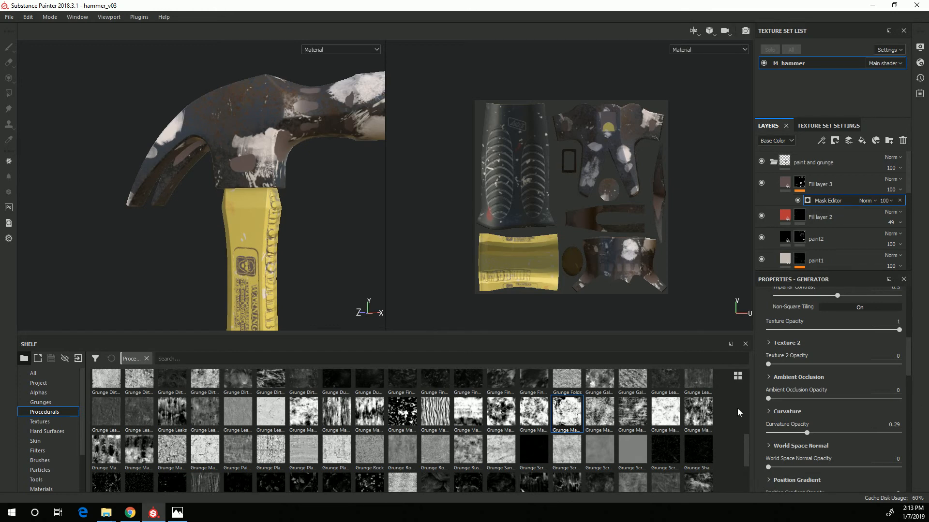
{"action": "middle_click_drag", "start_coordinate": [267, 296], "coordinate": [340, 256], "text": "alt"}
{"action": "left_click_drag", "start_coordinate": [342, 285], "coordinate": [365, 296], "text": "alt"}
Add a paint effect above the Mask Editor in Fill layer 3's mask.
{"action": "left_click", "coordinate": [799, 182]}
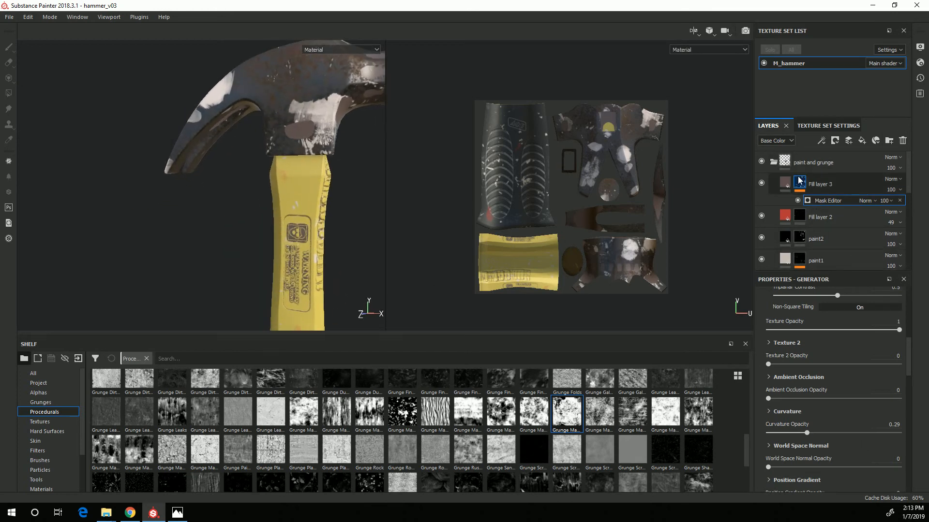
{"action": "right_click", "coordinate": [800, 178]}
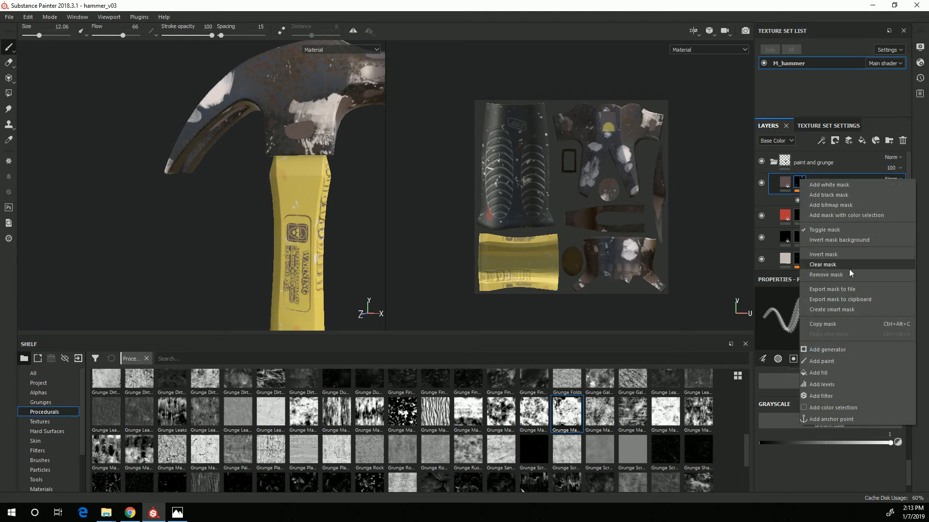
{"action": "left_click", "coordinate": [828, 364]}
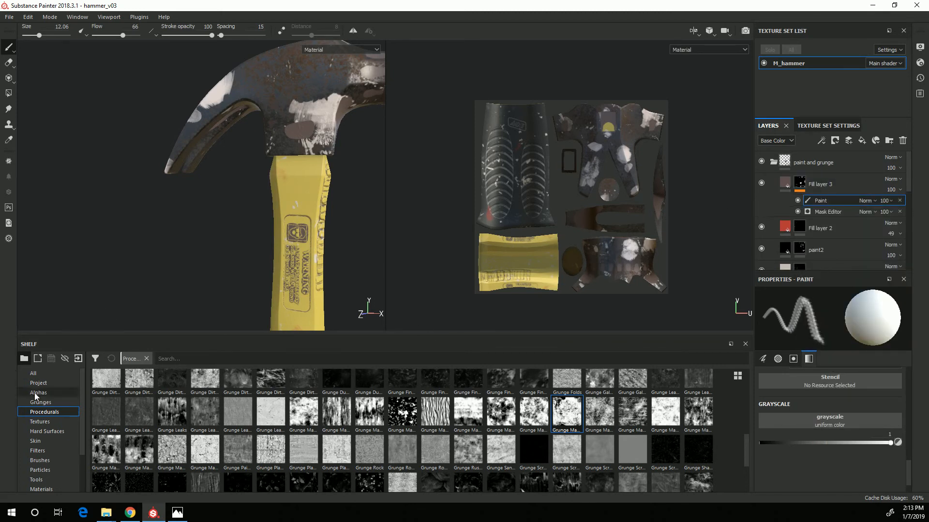
Select the Basic Hard brush for Fill layer 3's mask paint effect and set its grayscale value to 0.
{"action": "left_click", "coordinate": [44, 461]}
{"action": "left_click", "coordinate": [373, 391]}
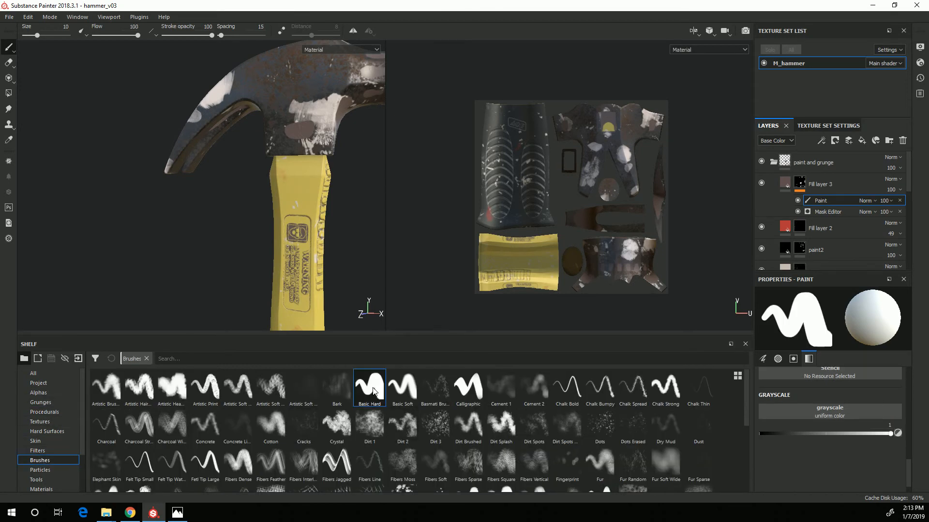
{"action": "scroll", "coordinate": [283, 255], "scroll_direction": "up", "scroll_amount": 2}
{"action": "middle_click_drag", "start_coordinate": [283, 255], "coordinate": [243, 143]}
{"action": "mouse_move", "coordinate": [245, 147]}
{"action": "left_mouse_down"}
{"action": "mouse_move", "coordinate": [251, 205]}
{"action": "mouse_move", "coordinate": [269, 180]}
{"action": "left_mouse_up"}
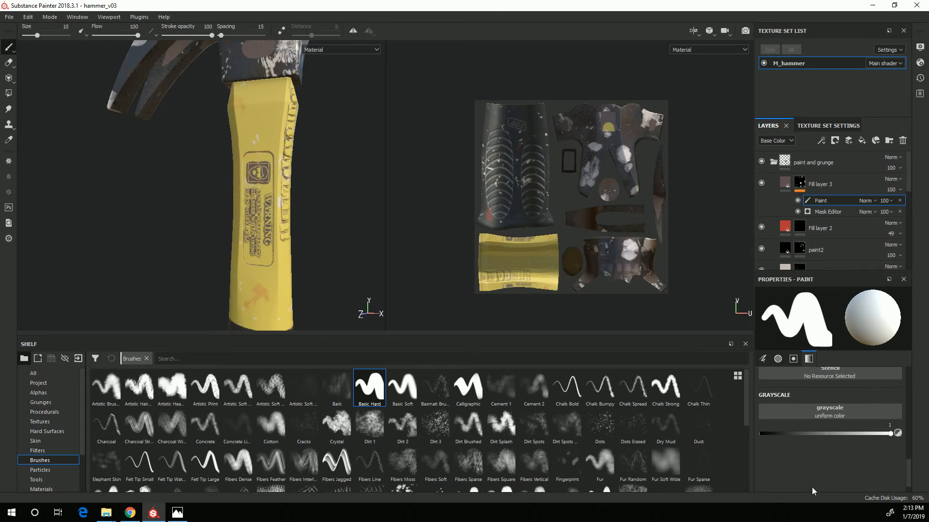
{"action": "left_click_drag", "start_coordinate": [777, 436], "coordinate": [720, 439]}
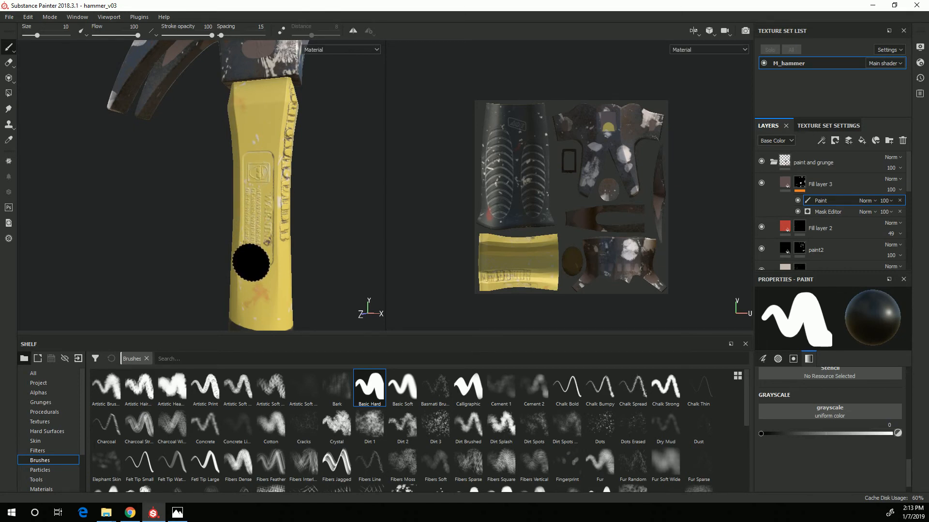
Try painting the grunge off the yellow handle's warning label with the Basic Hard brush, and undo the strokes.
{"action": "left_click_drag", "start_coordinate": [139, 258], "coordinate": [223, 276], "text": "alt"}
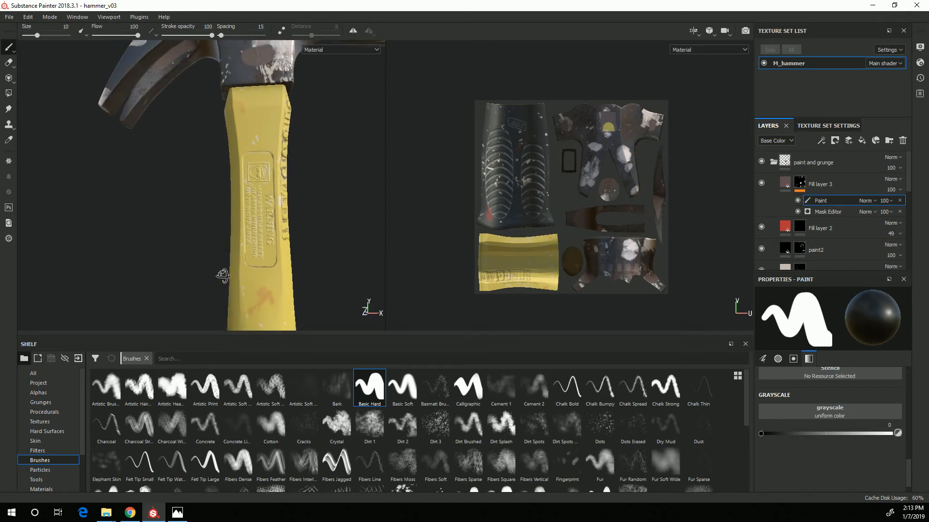
{"action": "right_click_drag", "start_coordinate": [224, 276], "coordinate": [356, 304], "text": "alt"}
{"action": "middle_click_drag", "start_coordinate": [368, 289], "coordinate": [363, 274], "text": "alt"}
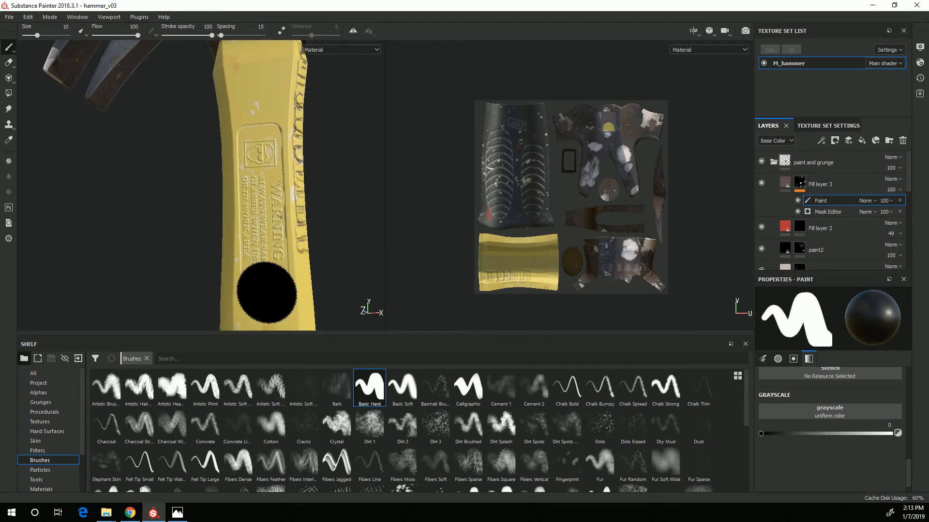
{"action": "left_click_drag", "start_coordinate": [264, 255], "coordinate": [147, 232], "text": "alt"}
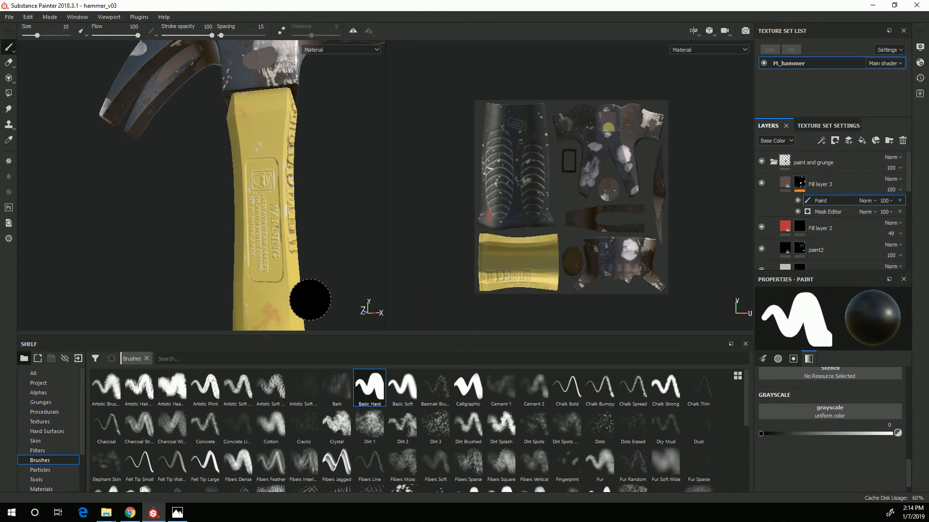
{"action": "key", "text": "ctrl+z"}
{"action": "key", "text": "ctrl+z"}
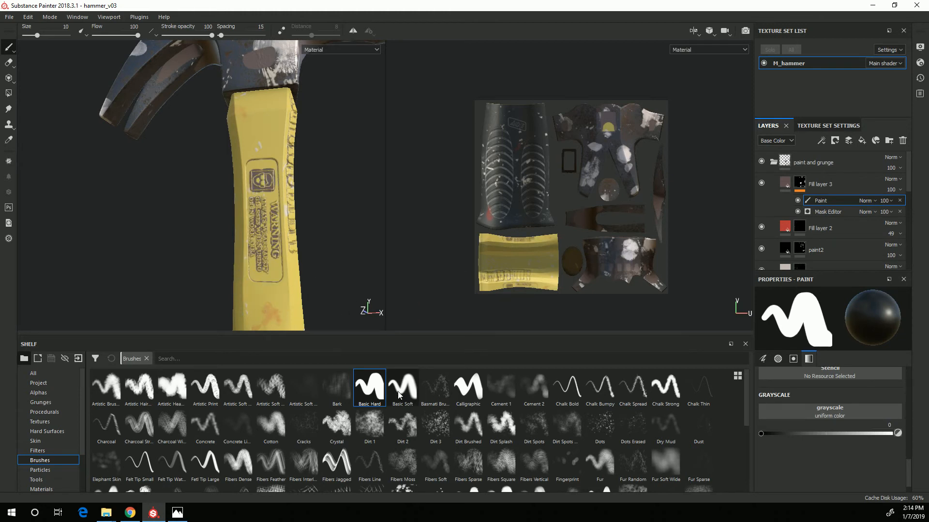
Paint out the grunge over the handle's warning label using the Dirt 1 brush with grayscale 0.
{"action": "left_click", "coordinate": [365, 439]}
{"action": "mouse_move", "coordinate": [239, 225]}
{"action": "left_mouse_down"}
{"action": "mouse_move", "coordinate": [261, 266]}
{"action": "mouse_move", "coordinate": [254, 191]}
{"action": "left_mouse_up"}
{"action": "mouse_move", "coordinate": [253, 193]}
{"action": "left_mouse_down"}
{"action": "mouse_move", "coordinate": [259, 180]}
{"action": "mouse_move", "coordinate": [261, 193]}
{"action": "left_mouse_up"}
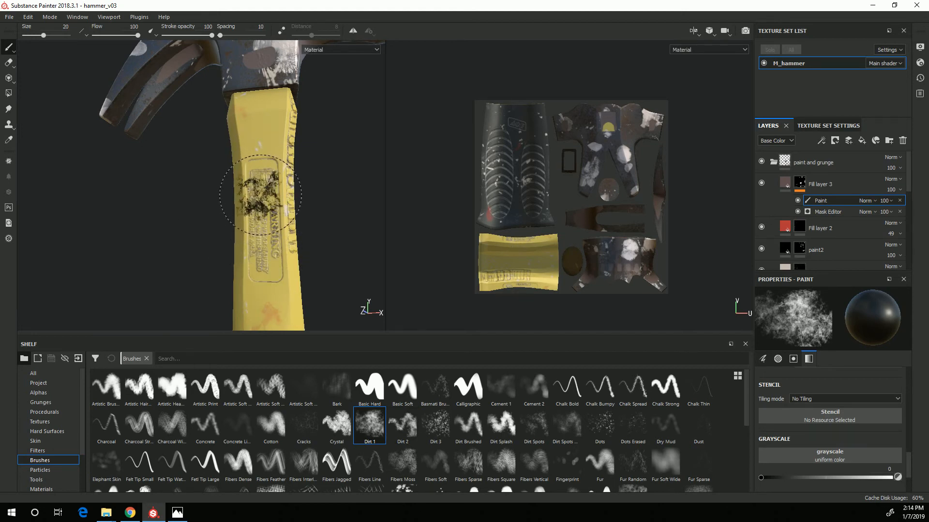
{"action": "left_click", "coordinate": [264, 233]}
{"action": "left_click", "coordinate": [263, 218]}
{"action": "left_click", "coordinate": [268, 210]}
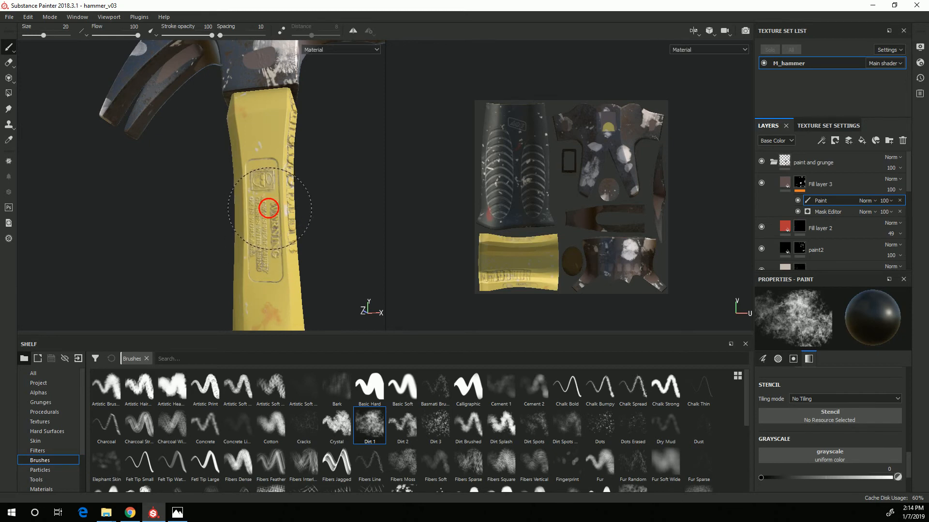
Thin out the grunge on both sides of the metal head with the Dirt 1 brush.
{"action": "left_click_drag", "start_coordinate": [345, 287], "coordinate": [285, 286], "text": "alt"}
{"action": "middle_click_drag", "start_coordinate": [266, 121], "coordinate": [241, 245], "text": "alt"}
{"action": "mouse_move", "coordinate": [331, 248]}
{"action": "left_mouse_down", "text": "alt"}
{"action": "mouse_move", "coordinate": [306, 253]}
{"action": "mouse_move", "coordinate": [338, 274]}
{"action": "mouse_move", "coordinate": [329, 261]}
{"action": "left_mouse_up", "text": "alt"}
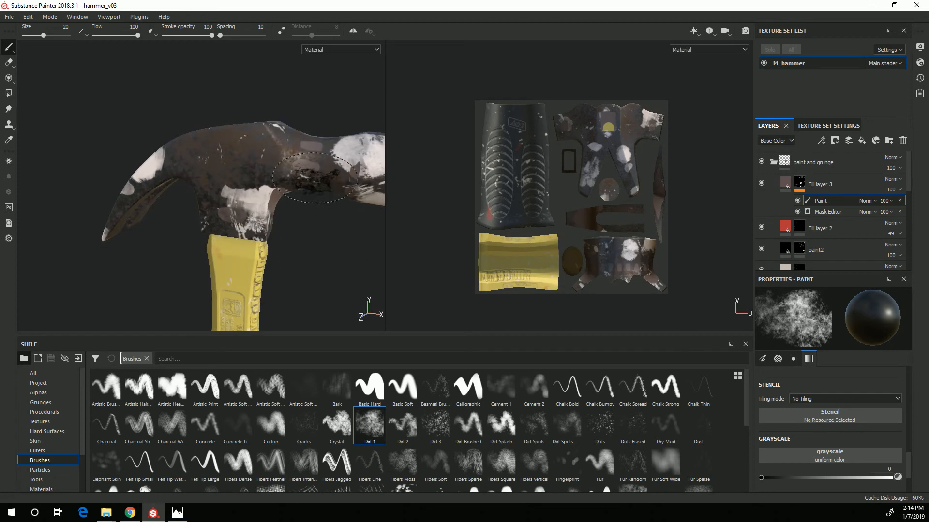
{"action": "left_click", "coordinate": [305, 157]}
{"action": "left_click_drag", "start_coordinate": [318, 224], "coordinate": [220, 165], "text": "alt"}
{"action": "left_click_drag", "start_coordinate": [292, 185], "coordinate": [179, 226], "text": "alt"}
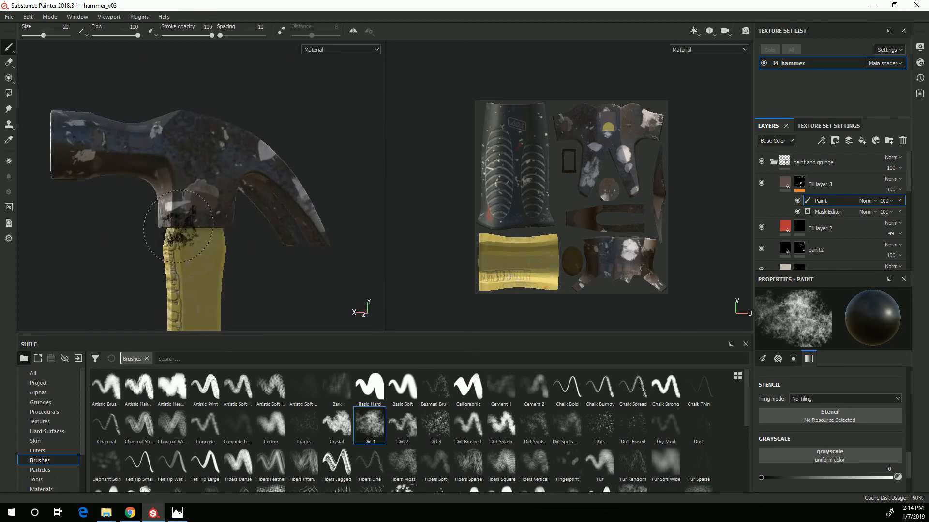
Paint the grunge off the yellow patch on top of the hammer head.
{"action": "mouse_move", "coordinate": [290, 203]}
{"action": "left_mouse_down", "text": "alt"}
{"action": "mouse_move", "coordinate": [232, 258]}
{"action": "mouse_move", "coordinate": [226, 282]}
{"action": "mouse_move", "coordinate": [183, 315]}
{"action": "mouse_move", "coordinate": [151, 311]}
{"action": "mouse_move", "coordinate": [161, 338]}
{"action": "mouse_move", "coordinate": [175, 256]}
{"action": "left_mouse_up", "text": "alt"}
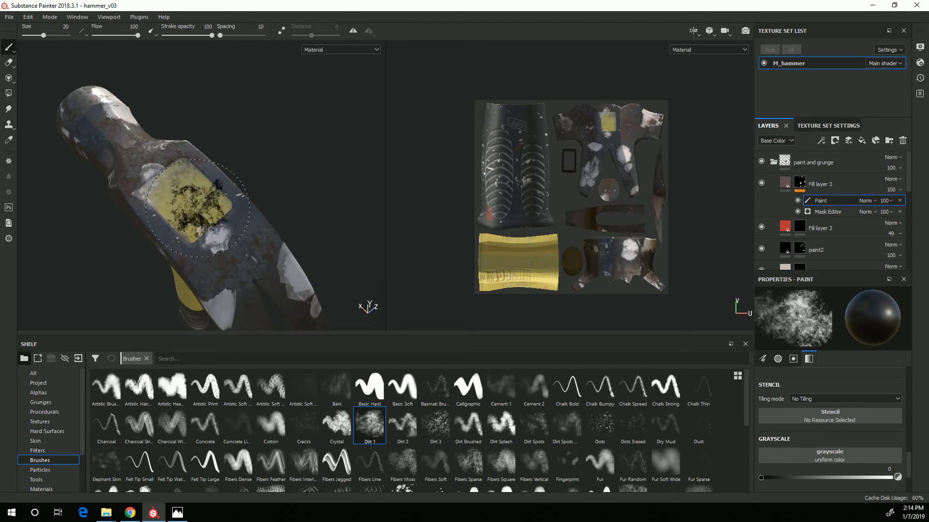
{"action": "mouse_move", "coordinate": [194, 192]}
{"action": "left_mouse_down", "text": "alt"}
{"action": "mouse_move", "coordinate": [145, 217]}
{"action": "mouse_move", "coordinate": [120, 253]}
{"action": "left_mouse_up", "text": "alt"}
{"action": "left_click", "coordinate": [174, 234]}
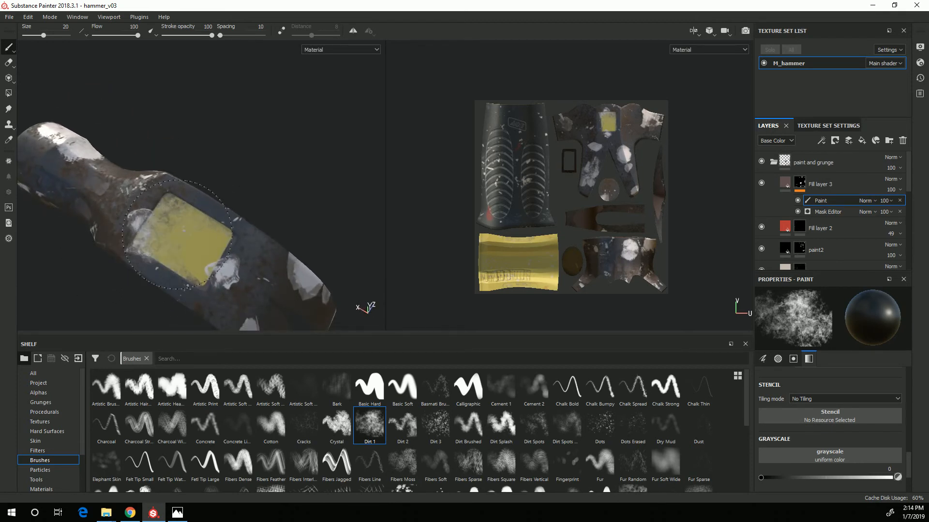
{"action": "mouse_move", "coordinate": [448, 183]}
{"action": "right_mouse_down", "text": "alt"}
{"action": "mouse_move", "coordinate": [276, 181]}
{"action": "mouse_move", "coordinate": [402, 207]}
{"action": "mouse_move", "coordinate": [182, 178]}
{"action": "right_mouse_up", "text": "alt"}
{"action": "left_click_drag", "start_coordinate": [182, 179], "coordinate": [227, 116], "text": "alt"}
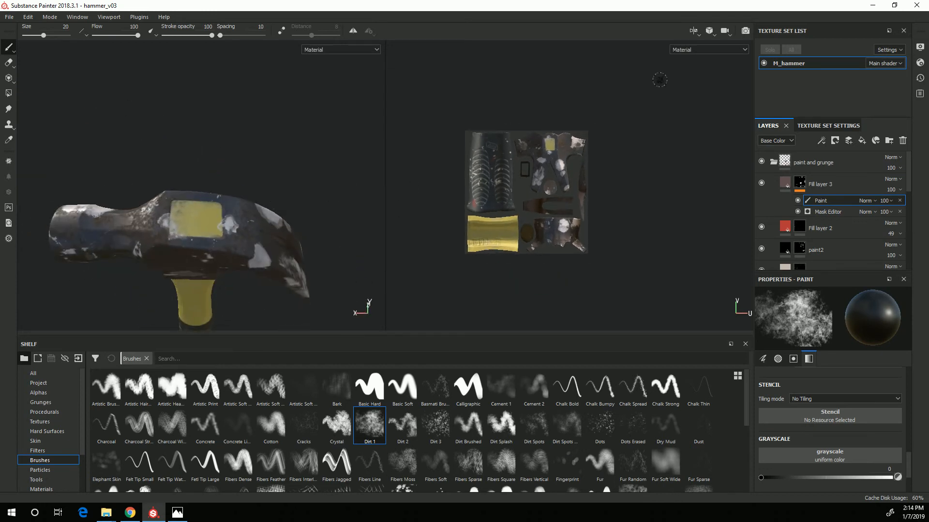
Switch the viewport to the 3D only layout.
{"action": "left_click", "coordinate": [697, 33]}
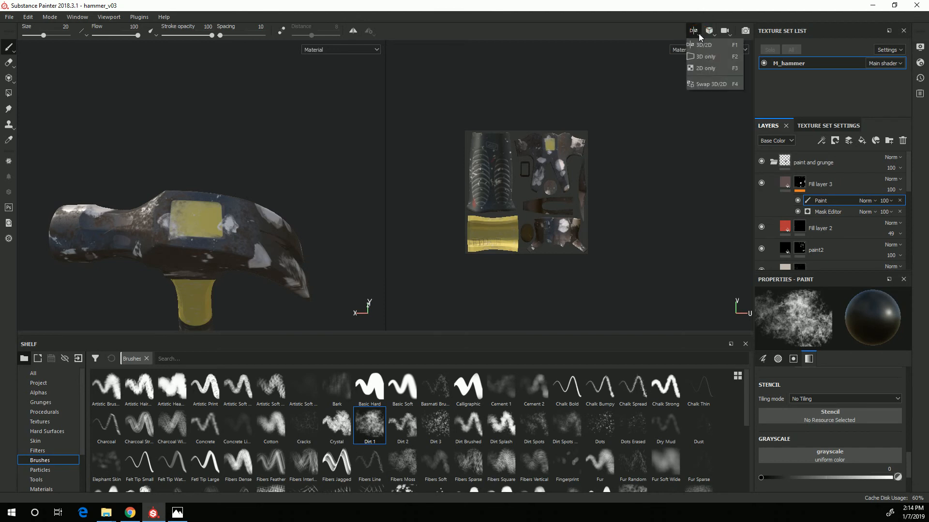
{"action": "left_click", "coordinate": [707, 58]}
{"action": "right_click_drag", "start_coordinate": [311, 314], "coordinate": [382, 249], "text": "alt"}
{"action": "middle_click_drag", "start_coordinate": [382, 249], "coordinate": [391, 202], "text": "alt"}
{"action": "mouse_move", "coordinate": [392, 202]}
{"action": "left_mouse_down", "text": "alt"}
{"action": "mouse_move", "coordinate": [357, 252]}
{"action": "mouse_move", "coordinate": [364, 199]}
{"action": "left_mouse_up", "text": "alt"}
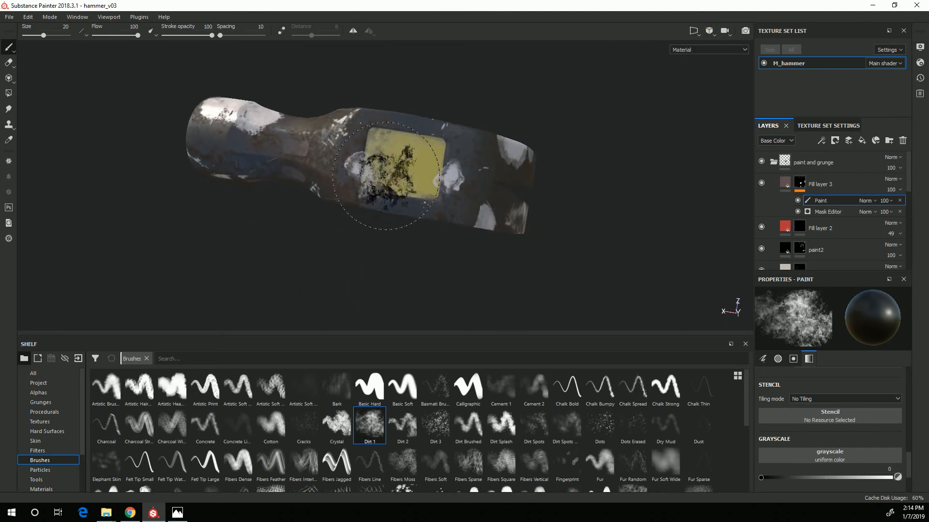
Reduce the grunge on the yellow handle's embossed edges and around the head with the Dirt 1 brush.
{"action": "left_click_drag", "start_coordinate": [393, 265], "coordinate": [375, 208], "text": "alt"}
{"action": "middle_click_drag", "start_coordinate": [384, 249], "coordinate": [383, 128], "text": "alt"}
{"action": "mouse_move", "coordinate": [380, 140]}
{"action": "left_mouse_down", "text": "alt"}
{"action": "mouse_move", "coordinate": [343, 184]}
{"action": "mouse_move", "coordinate": [402, 169]}
{"action": "mouse_move", "coordinate": [785, 199]}
{"action": "mouse_move", "coordinate": [344, 204]}
{"action": "left_mouse_up", "text": "alt"}
{"action": "left_click_drag", "start_coordinate": [383, 97], "coordinate": [608, 133], "text": "alt"}
{"action": "right_click_drag", "start_coordinate": [607, 132], "coordinate": [578, 167], "text": "alt"}
{"action": "mouse_move", "coordinate": [578, 167]}
{"action": "left_mouse_down", "text": "alt"}
{"action": "mouse_move", "coordinate": [263, 248]}
{"action": "mouse_move", "coordinate": [603, 313]}
{"action": "mouse_move", "coordinate": [379, 302]}
{"action": "mouse_move", "coordinate": [351, 198]}
{"action": "left_mouse_up", "text": "alt"}
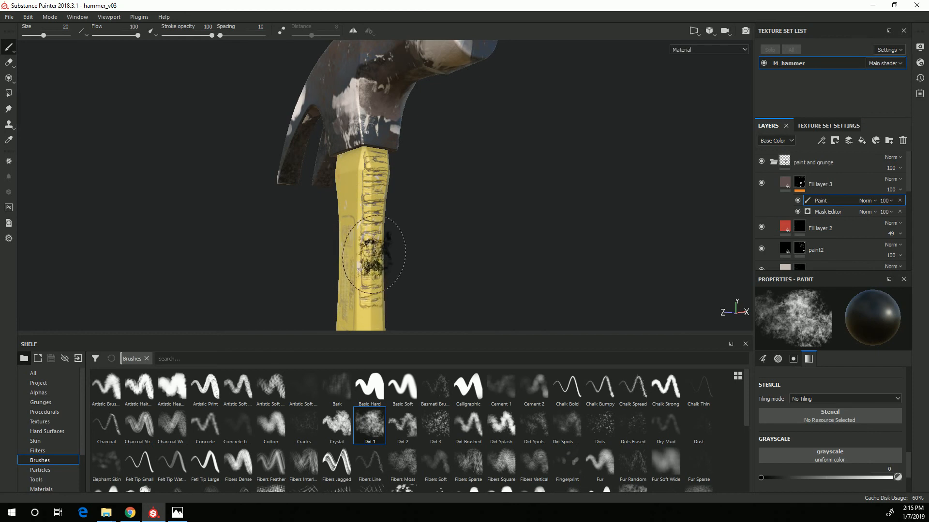
{"action": "left_click_drag", "start_coordinate": [500, 252], "coordinate": [291, 262], "text": "alt"}
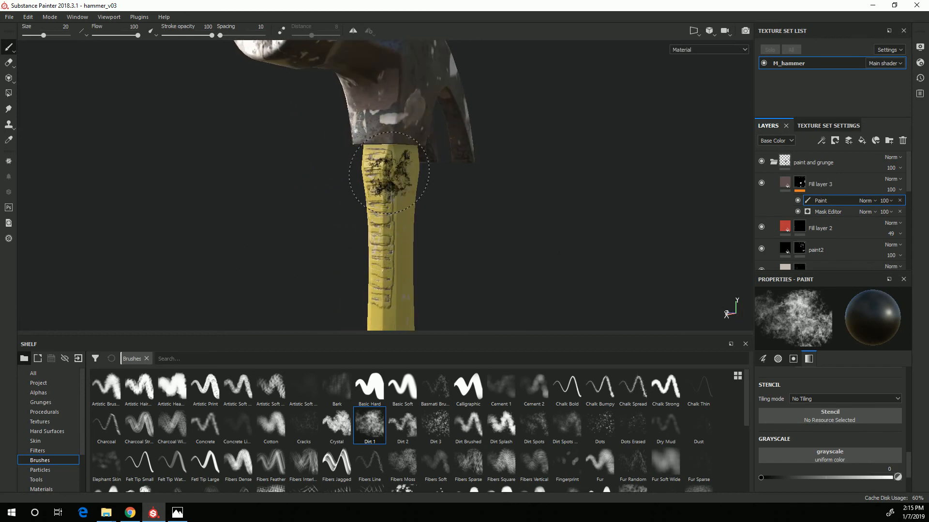
{"action": "mouse_move", "coordinate": [557, 244]}
{"action": "left_mouse_down", "text": "alt"}
{"action": "mouse_move", "coordinate": [464, 271]}
{"action": "mouse_move", "coordinate": [470, 243]}
{"action": "mouse_move", "coordinate": [306, 276]}
{"action": "mouse_move", "coordinate": [337, 291]}
{"action": "mouse_move", "coordinate": [535, 272]}
{"action": "mouse_move", "coordinate": [332, 257]}
{"action": "mouse_move", "coordinate": [408, 244]}
{"action": "mouse_move", "coordinate": [524, 292]}
{"action": "mouse_move", "coordinate": [615, 280]}
{"action": "mouse_move", "coordinate": [551, 265]}
{"action": "left_mouse_up", "text": "alt"}
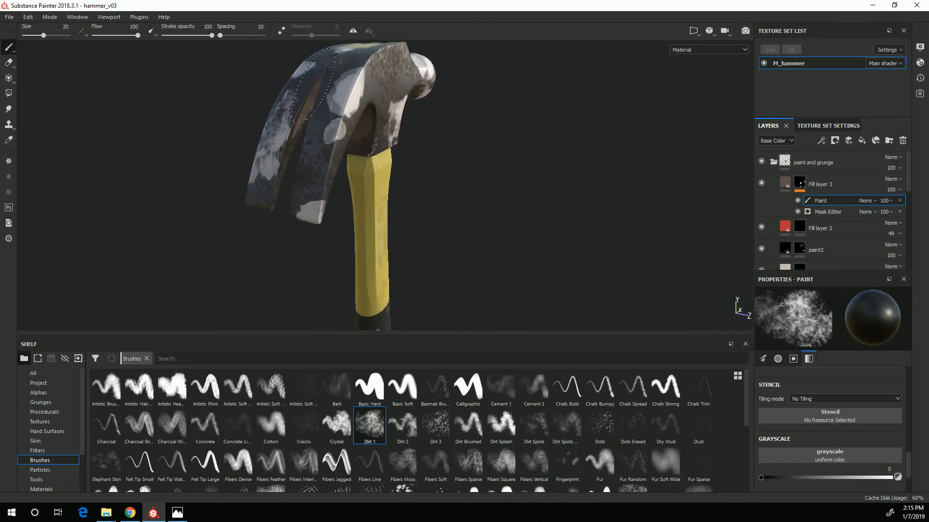
Brush away excess grunge around the claw, the back of the yellow handle and the black grip.
{"action": "mouse_move", "coordinate": [295, 119]}
{"action": "left_mouse_down", "text": "alt"}
{"action": "mouse_move", "coordinate": [325, 228]}
{"action": "mouse_move", "coordinate": [350, 150]}
{"action": "mouse_move", "coordinate": [277, 265]}
{"action": "left_mouse_up", "text": "alt"}
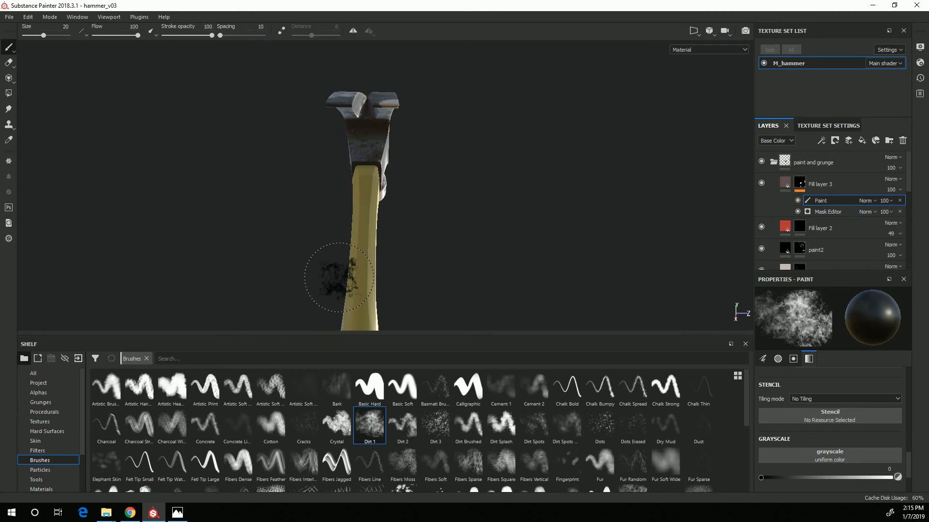
{"action": "mouse_move", "coordinate": [338, 277]}
{"action": "left_mouse_down", "text": "alt"}
{"action": "mouse_move", "coordinate": [380, 234]}
{"action": "mouse_move", "coordinate": [256, 241]}
{"action": "left_mouse_up", "text": "alt"}
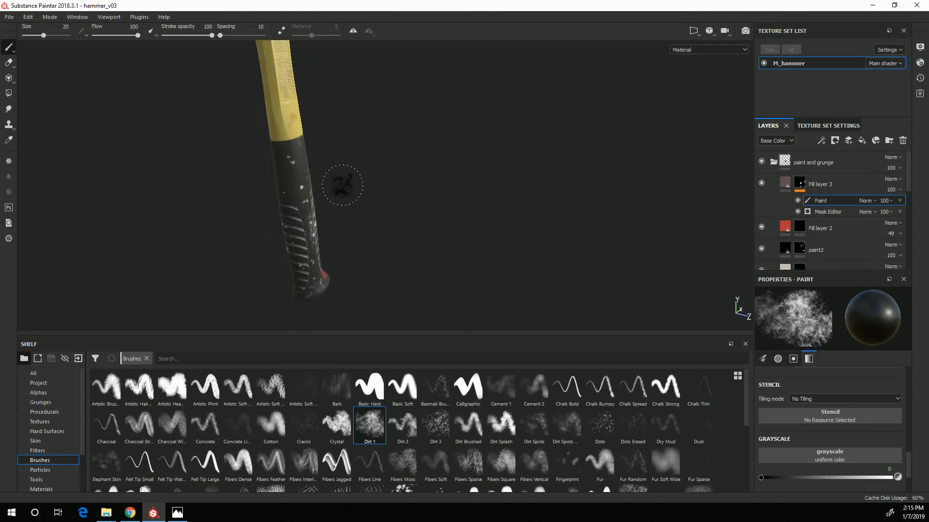
{"action": "mouse_move", "coordinate": [425, 234]}
{"action": "left_mouse_down", "text": "alt"}
{"action": "mouse_move", "coordinate": [307, 253]}
{"action": "mouse_move", "coordinate": [394, 234]}
{"action": "mouse_move", "coordinate": [400, 270]}
{"action": "mouse_move", "coordinate": [187, 266]}
{"action": "mouse_move", "coordinate": [508, 172]}
{"action": "mouse_move", "coordinate": [618, 196]}
{"action": "mouse_move", "coordinate": [338, 253]}
{"action": "mouse_move", "coordinate": [170, 224]}
{"action": "mouse_move", "coordinate": [193, 242]}
{"action": "mouse_move", "coordinate": [208, 315]}
{"action": "mouse_move", "coordinate": [491, 296]}
{"action": "mouse_move", "coordinate": [686, 256]}
{"action": "left_mouse_up", "text": "alt"}
{"action": "middle_click_drag", "start_coordinate": [290, 136], "coordinate": [300, 245], "text": "alt"}
{"action": "right_click_drag", "start_coordinate": [276, 190], "coordinate": [493, 234], "text": "alt"}
{"action": "mouse_move", "coordinate": [493, 234]}
{"action": "left_mouse_down", "text": "alt"}
{"action": "mouse_move", "coordinate": [442, 226]}
{"action": "mouse_move", "coordinate": [499, 217]}
{"action": "left_mouse_up", "text": "alt"}
{"action": "left_click_drag", "start_coordinate": [467, 145], "coordinate": [512, 219], "text": "alt"}
{"action": "right_click_drag", "start_coordinate": [512, 219], "coordinate": [326, 269], "text": "alt"}
{"action": "middle_click_drag", "start_coordinate": [429, 314], "coordinate": [377, 215], "text": "alt"}
{"action": "right_click_drag", "start_coordinate": [377, 214], "coordinate": [369, 288], "text": "alt"}
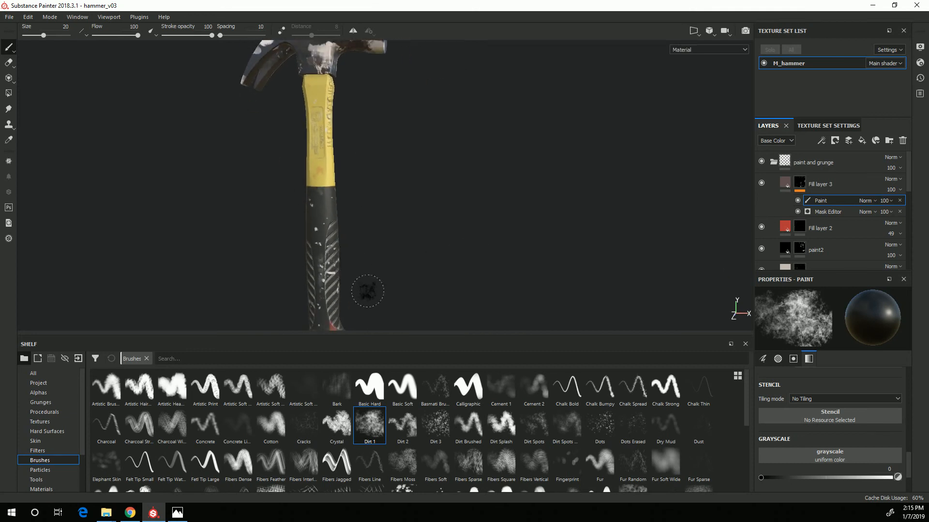
Examine the cleaned-up grunge along the handle, grip and head from several angles.
{"action": "middle_click_drag", "start_coordinate": [369, 288], "coordinate": [365, 204], "text": "alt"}
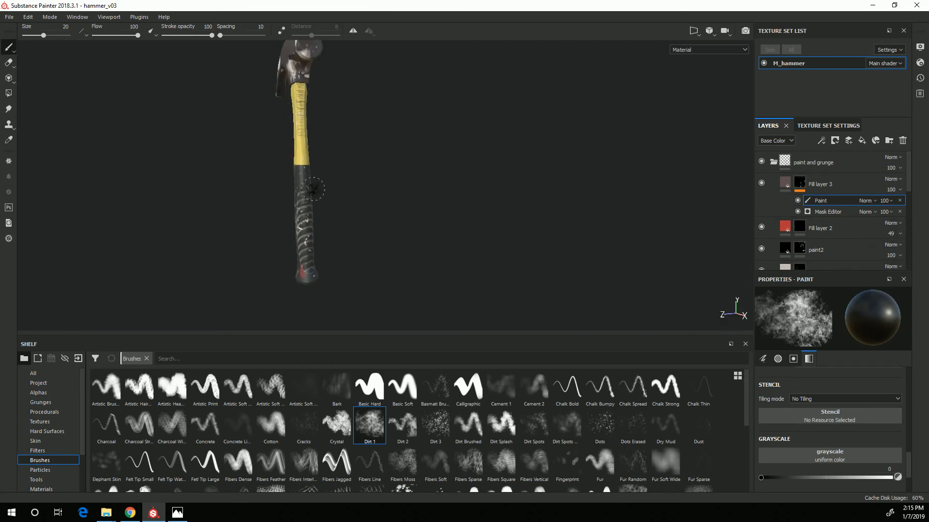
{"action": "right_click_drag", "start_coordinate": [495, 250], "coordinate": [710, 250], "text": "alt"}
{"action": "left_click_drag", "start_coordinate": [369, 143], "coordinate": [440, 179], "text": "alt"}
{"action": "right_click_drag", "start_coordinate": [501, 247], "coordinate": [576, 251], "text": "alt"}
{"action": "left_click_drag", "start_coordinate": [354, 239], "coordinate": [438, 222], "text": "alt"}
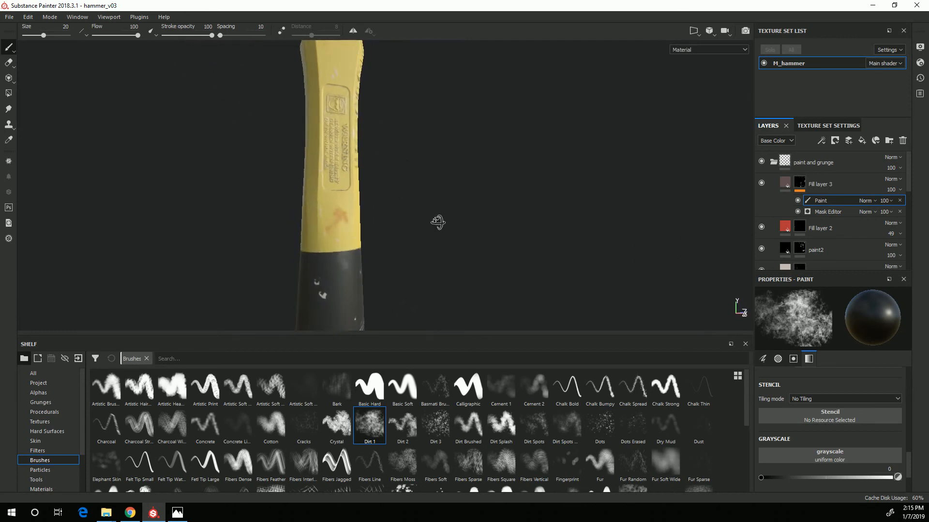
{"action": "mouse_move", "coordinate": [345, 253]}
{"action": "left_mouse_down", "text": "alt"}
{"action": "mouse_move", "coordinate": [369, 213]}
{"action": "mouse_move", "coordinate": [401, 239]}
{"action": "mouse_move", "coordinate": [411, 263]}
{"action": "mouse_move", "coordinate": [271, 266]}
{"action": "mouse_move", "coordinate": [412, 271]}
{"action": "mouse_move", "coordinate": [413, 234]}
{"action": "mouse_move", "coordinate": [396, 249]}
{"action": "mouse_move", "coordinate": [402, 238]}
{"action": "mouse_move", "coordinate": [454, 278]}
{"action": "mouse_move", "coordinate": [518, 240]}
{"action": "mouse_move", "coordinate": [539, 269]}
{"action": "mouse_move", "coordinate": [437, 240]}
{"action": "mouse_move", "coordinate": [429, 272]}
{"action": "left_mouse_up", "text": "alt"}
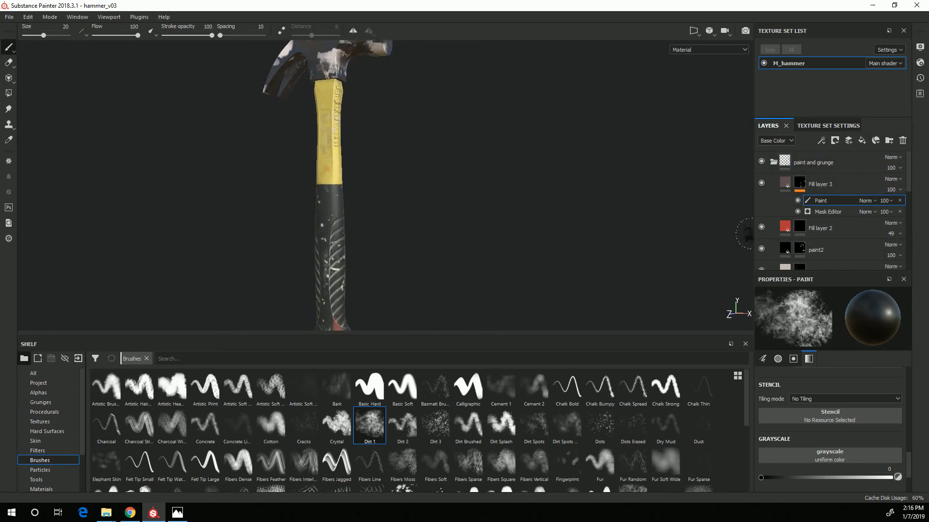
Add a fill layer above Fill layer 3, keep only its rough channel enabled and set the roughness to 0.56.
{"action": "left_click", "coordinate": [783, 182]}
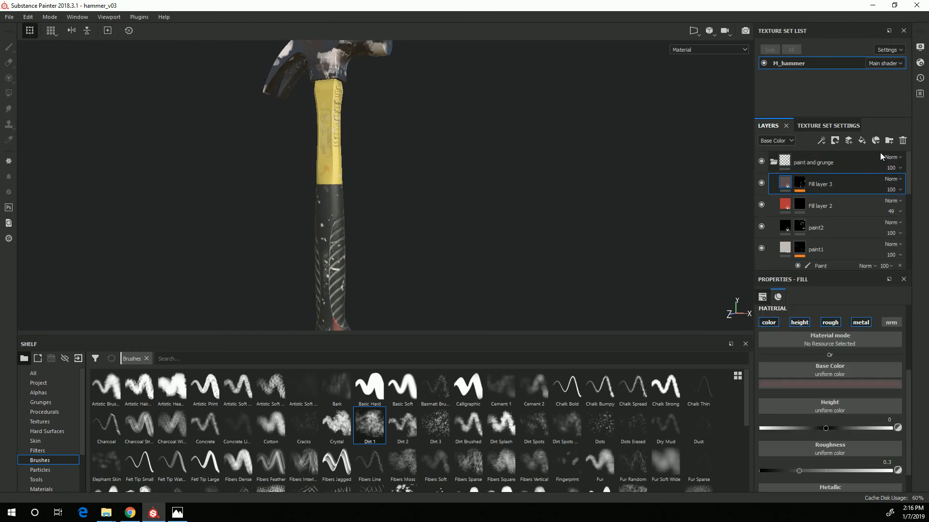
{"action": "left_click", "coordinate": [861, 140]}
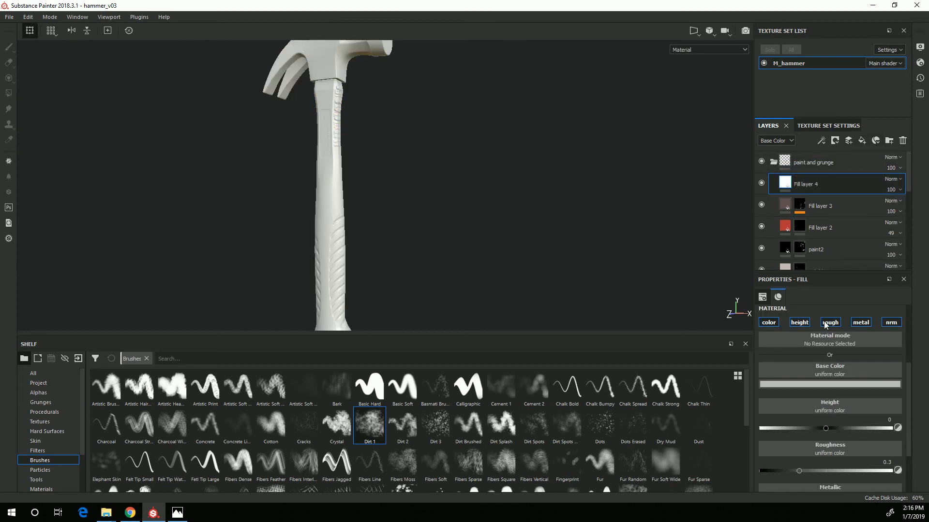
{"action": "left_click", "coordinate": [769, 322]}
{"action": "left_click", "coordinate": [799, 322]}
{"action": "left_click", "coordinate": [861, 337]}
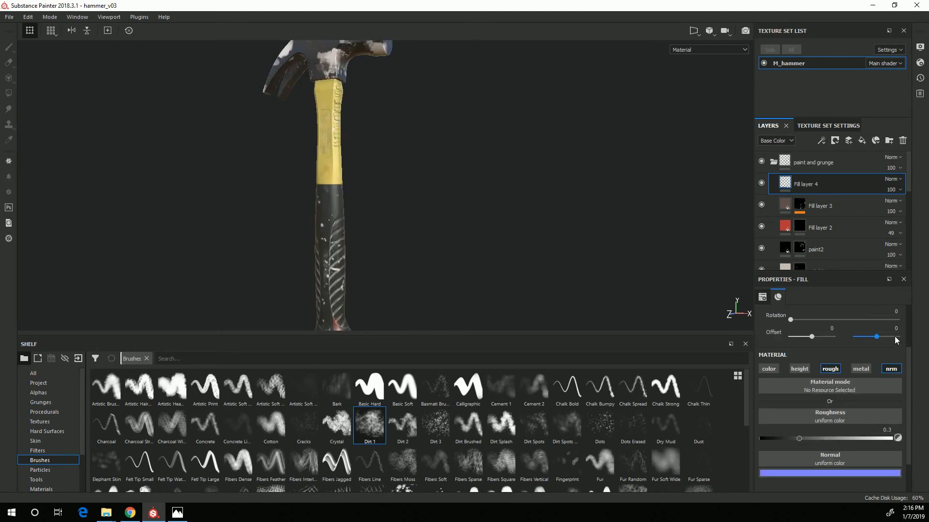
{"action": "left_click", "coordinate": [889, 369]}
{"action": "left_click_drag", "start_coordinate": [801, 437], "coordinate": [833, 440]}
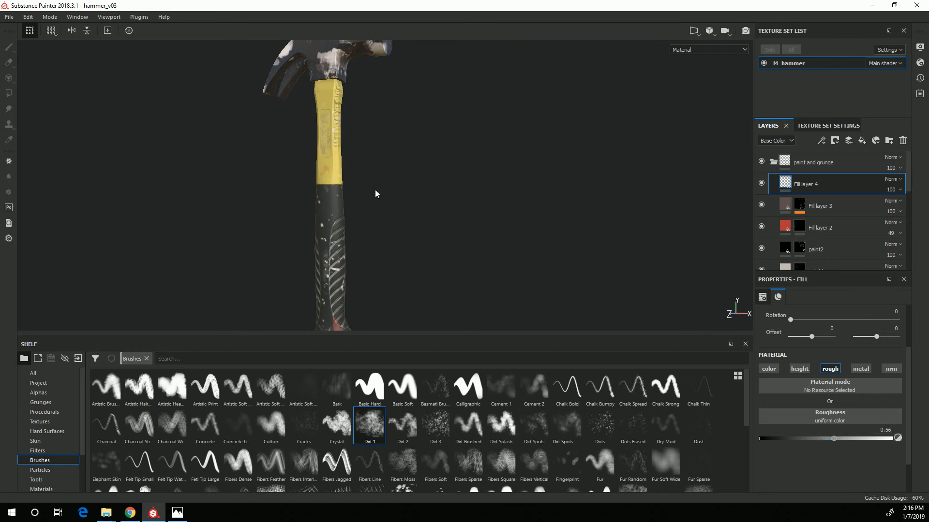
Add a black mask to Fill layer 4.
{"action": "right_click", "coordinate": [816, 188]}
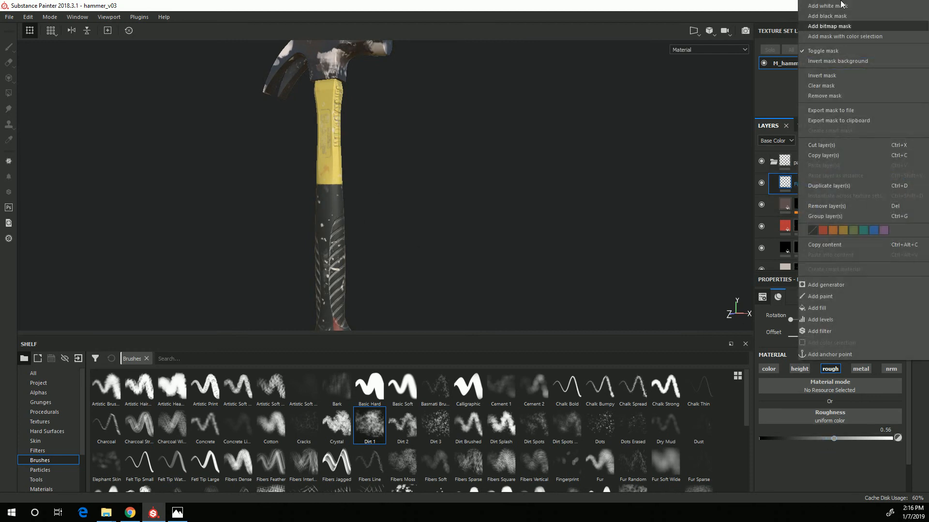
{"action": "left_click", "coordinate": [829, 26]}
{"action": "key", "text": "1"}
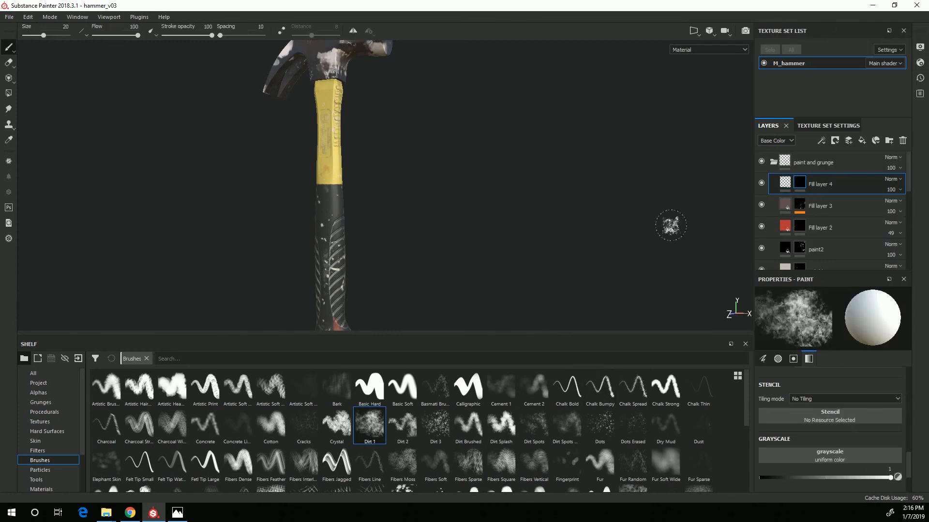
{"action": "right_click_drag", "start_coordinate": [298, 214], "coordinate": [706, 205], "text": "alt"}
{"action": "middle_click_drag", "start_coordinate": [462, 170], "coordinate": [503, 228], "text": "alt"}
{"action": "left_click_drag", "start_coordinate": [466, 228], "coordinate": [486, 255], "text": "alt"}
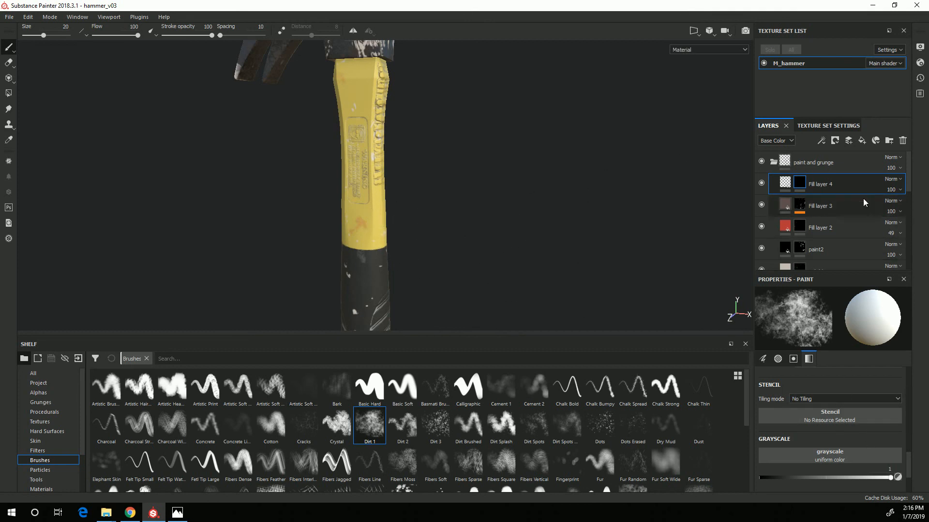
Add a Dirt generator to Fill layer 4's black mask and review its effect where the yellow handle meets the grip.
{"action": "right_click", "coordinate": [799, 183]}
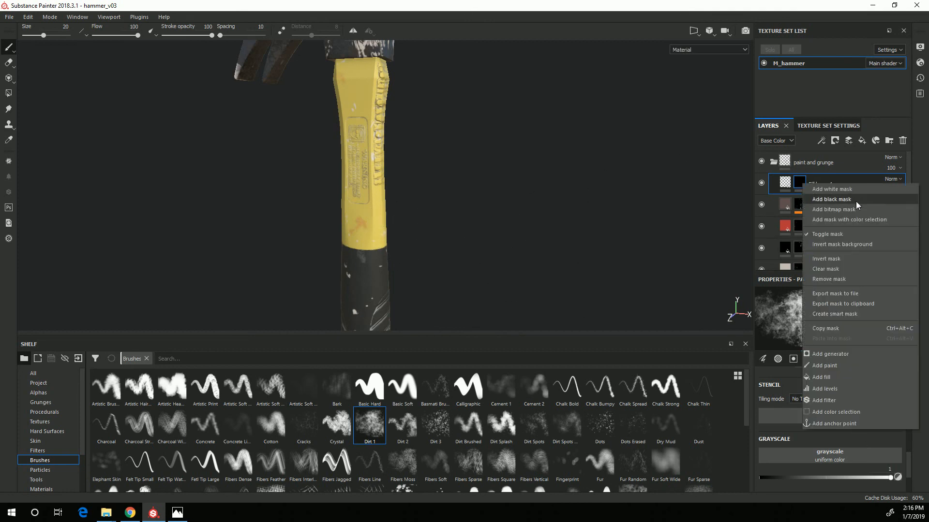
{"action": "left_click", "coordinate": [845, 353]}
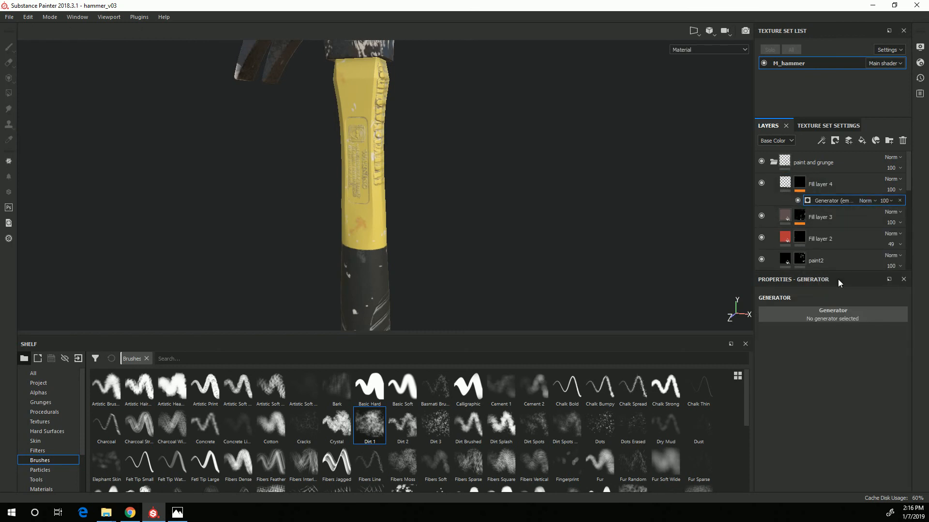
{"action": "left_click", "coordinate": [804, 315]}
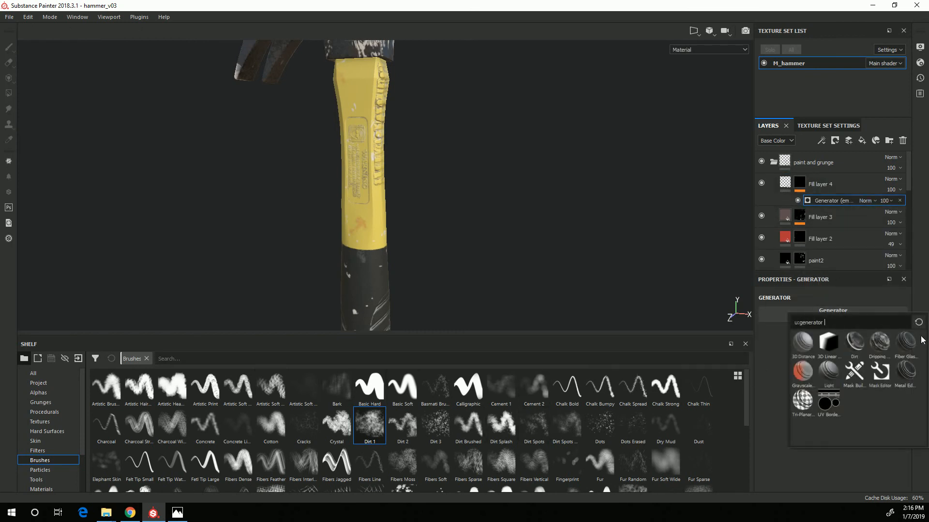
{"action": "left_click", "coordinate": [855, 342]}
{"action": "left_click_drag", "start_coordinate": [385, 272], "coordinate": [437, 263], "text": "alt"}
{"action": "right_click_drag", "start_coordinate": [438, 263], "coordinate": [846, 319], "text": "alt"}
{"action": "left_click_drag", "start_coordinate": [518, 254], "coordinate": [549, 258], "text": "alt"}
{"action": "left_click", "coordinate": [797, 201]}
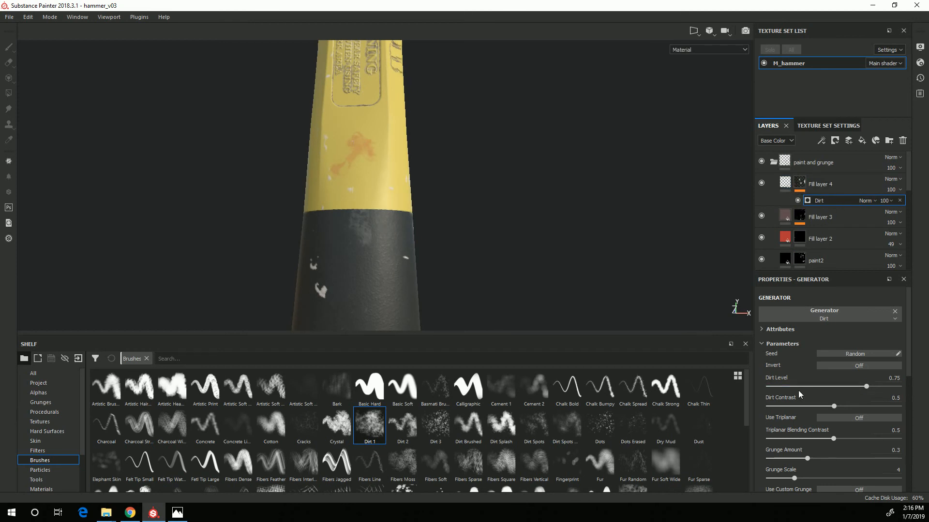
{"action": "scroll", "coordinate": [814, 395], "scroll_direction": "down", "scroll_amount": 1}
{"action": "mouse_move", "coordinate": [518, 271]}
{"action": "left_mouse_down", "text": "alt"}
{"action": "mouse_move", "coordinate": [532, 290]}
{"action": "mouse_move", "coordinate": [520, 288]}
{"action": "left_mouse_up", "text": "alt"}
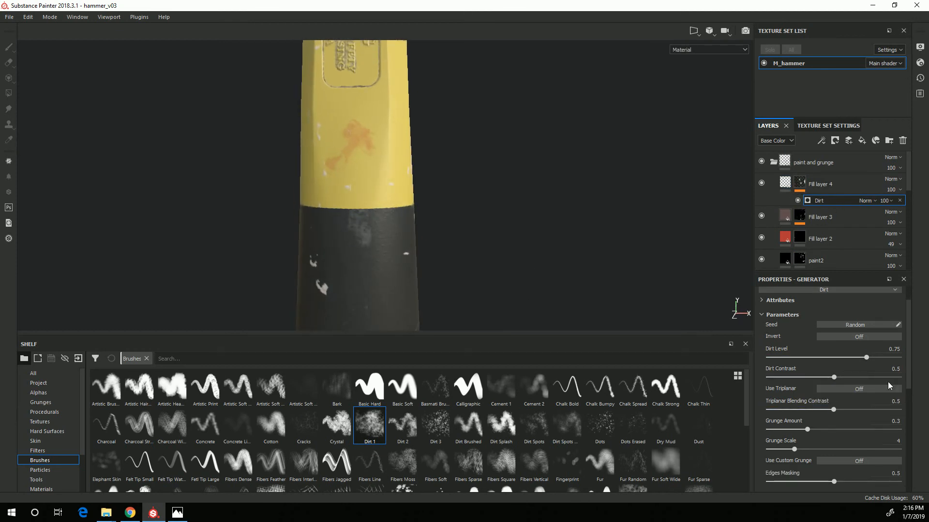
{"action": "scroll", "coordinate": [888, 386], "scroll_direction": "up", "scroll_amount": 1}
Enable the color channel of Fill layer 4 to preview the dirt mask's coverage on the head, handle and grip.
{"action": "left_click", "coordinate": [786, 181]}
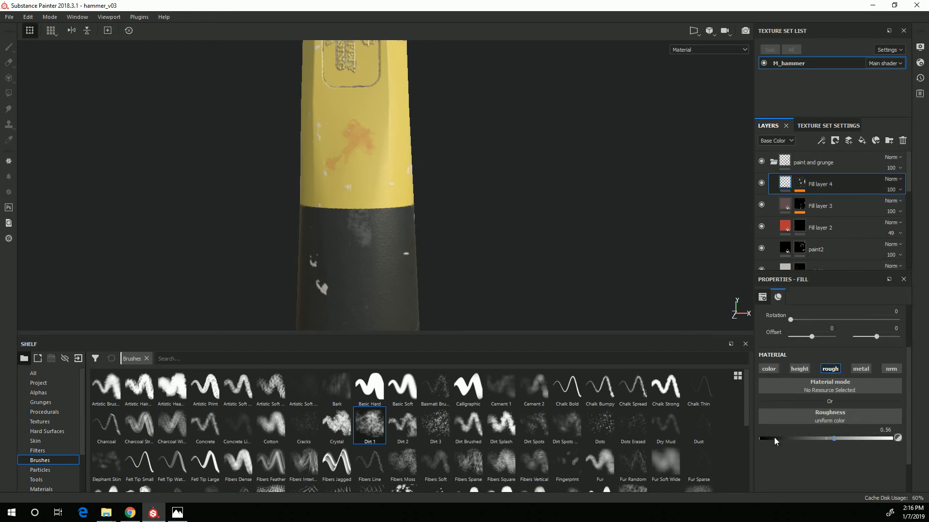
{"action": "left_click", "coordinate": [772, 369]}
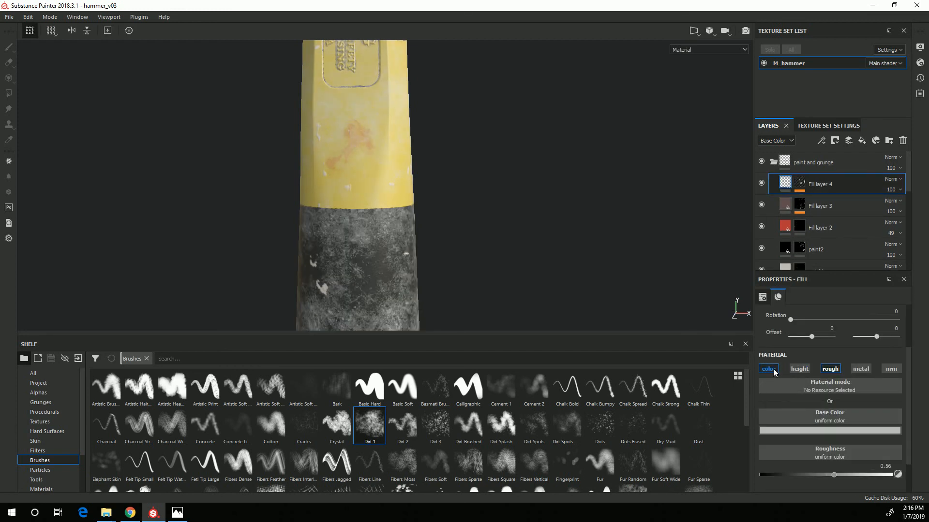
{"action": "left_click_drag", "start_coordinate": [384, 254], "coordinate": [339, 270], "text": "alt"}
{"action": "middle_click_drag", "start_coordinate": [420, 155], "coordinate": [379, 296], "text": "alt"}
{"action": "left_click_drag", "start_coordinate": [379, 296], "coordinate": [245, 66], "text": "alt"}
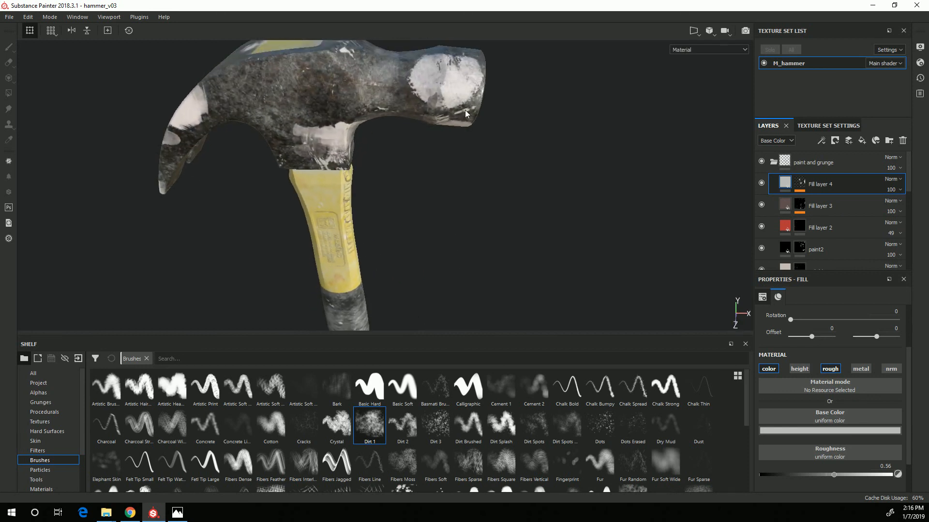
{"action": "middle_click_drag", "start_coordinate": [348, 276], "coordinate": [417, 299], "text": "alt"}
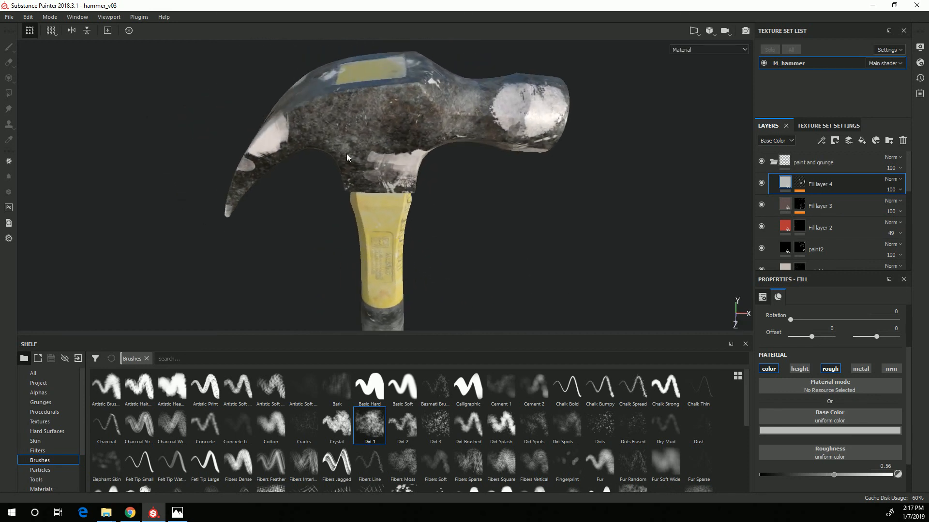
{"action": "middle_click_drag", "start_coordinate": [445, 241], "coordinate": [362, 2], "text": "alt"}
{"action": "left_click_drag", "start_coordinate": [375, 265], "coordinate": [497, 219], "text": "alt"}
{"action": "left_click_drag", "start_coordinate": [664, 290], "coordinate": [506, 284], "text": "alt"}
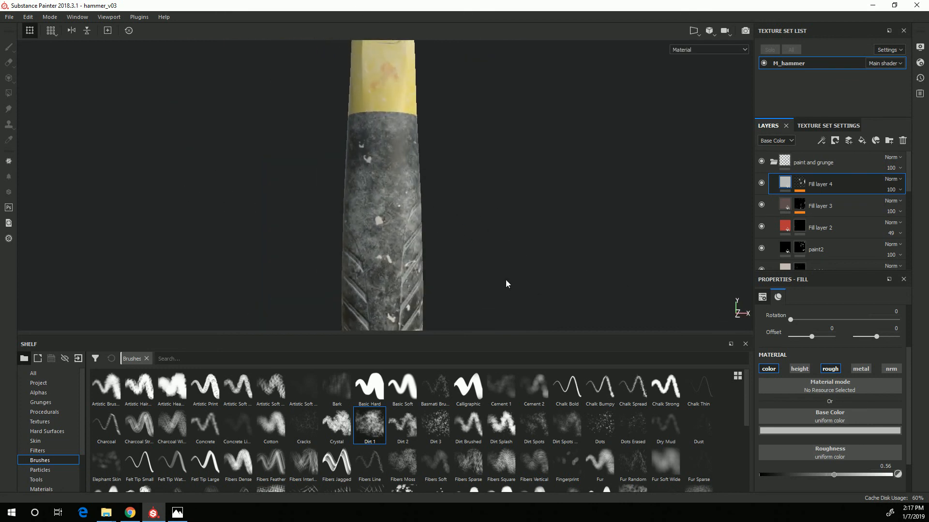
Set the Dirt generator's Dirt Contrast to 0.66 and check the pattern along the black grip.
{"action": "left_click", "coordinate": [821, 198]}
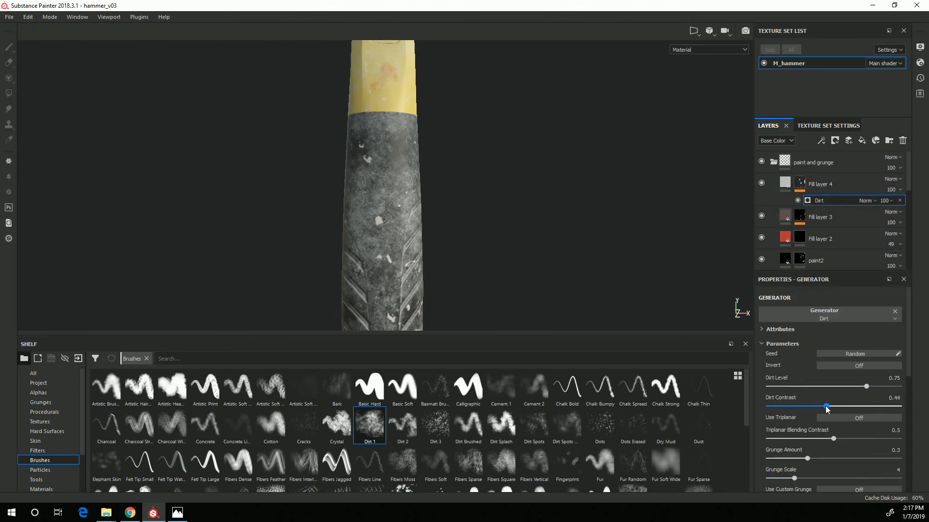
{"action": "left_click_drag", "start_coordinate": [826, 410], "coordinate": [845, 410]}
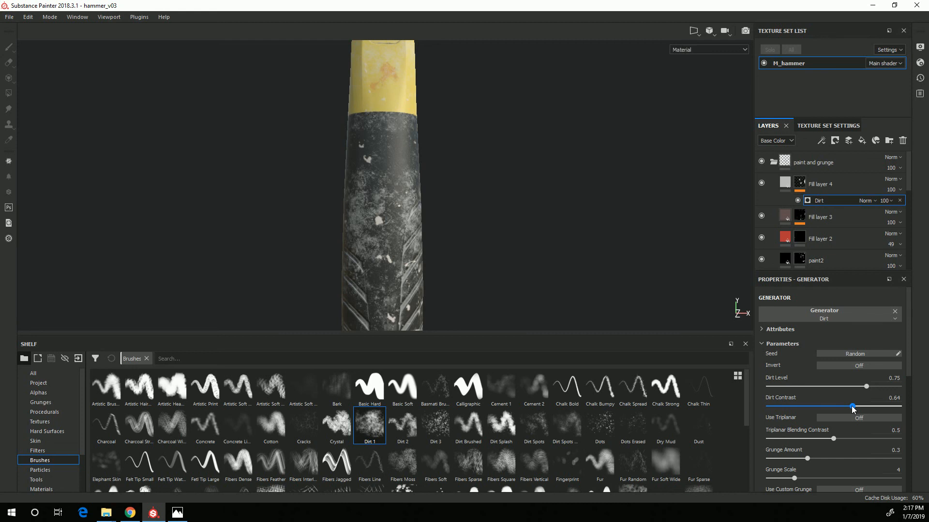
{"action": "left_click_drag", "start_coordinate": [449, 224], "coordinate": [322, 206], "text": "alt"}
{"action": "left_click_drag", "start_coordinate": [411, 195], "coordinate": [393, 184], "text": "alt"}
{"action": "middle_click_drag", "start_coordinate": [394, 185], "coordinate": [346, 257], "text": "alt"}
{"action": "right_click_drag", "start_coordinate": [346, 257], "coordinate": [556, 276], "text": "alt"}
{"action": "left_click_drag", "start_coordinate": [556, 276], "coordinate": [455, 254], "text": "alt"}
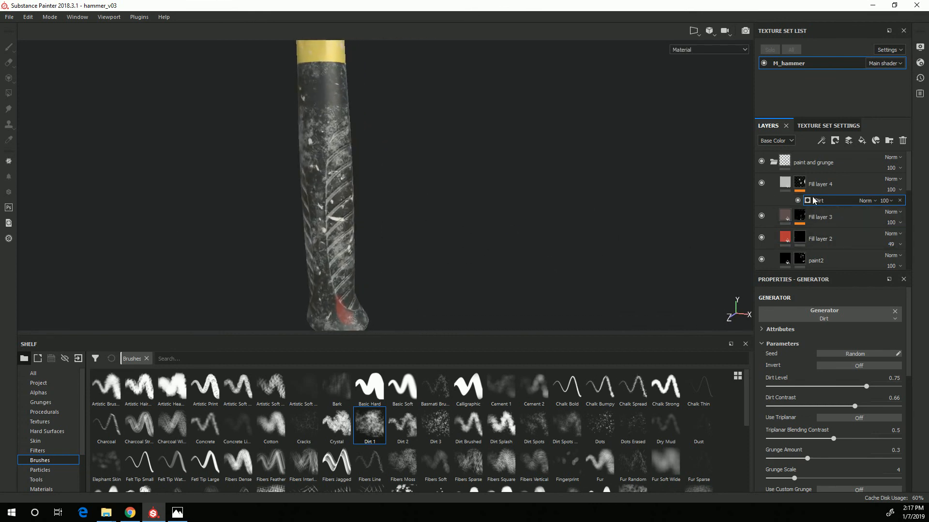
Disable the color channel of Fill layer 4 so only its rough channel is used.
{"action": "left_click", "coordinate": [785, 183]}
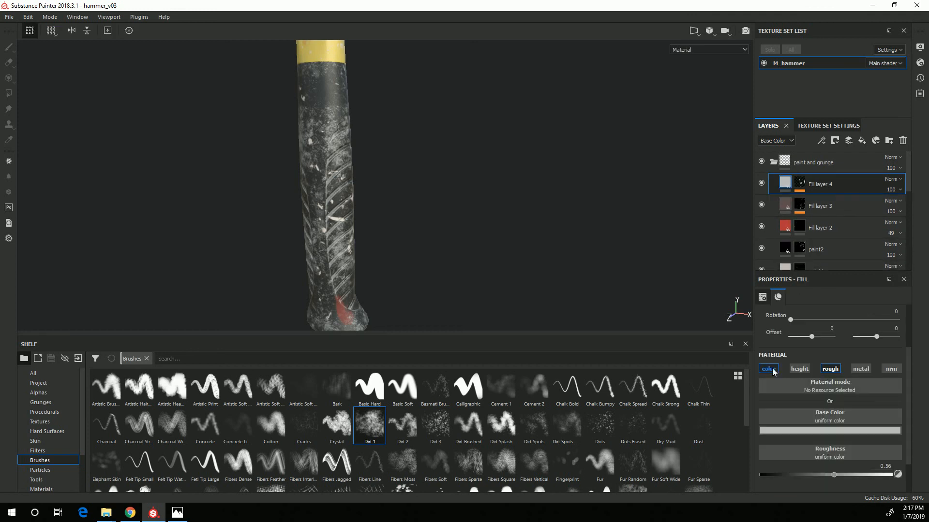
{"action": "left_click", "coordinate": [769, 369]}
{"action": "right_click_drag", "start_coordinate": [409, 187], "coordinate": [615, 279], "text": "alt"}
Try Fill layer 4's roughness at 0 and at 1, comparing the sheen on the grip and handle.
{"action": "left_click_drag", "start_coordinate": [831, 439], "coordinate": [753, 439]}
{"action": "left_click_drag", "start_coordinate": [474, 290], "coordinate": [547, 245], "text": "alt"}
{"action": "left_click_drag", "start_coordinate": [445, 211], "coordinate": [381, 157], "text": "alt"}
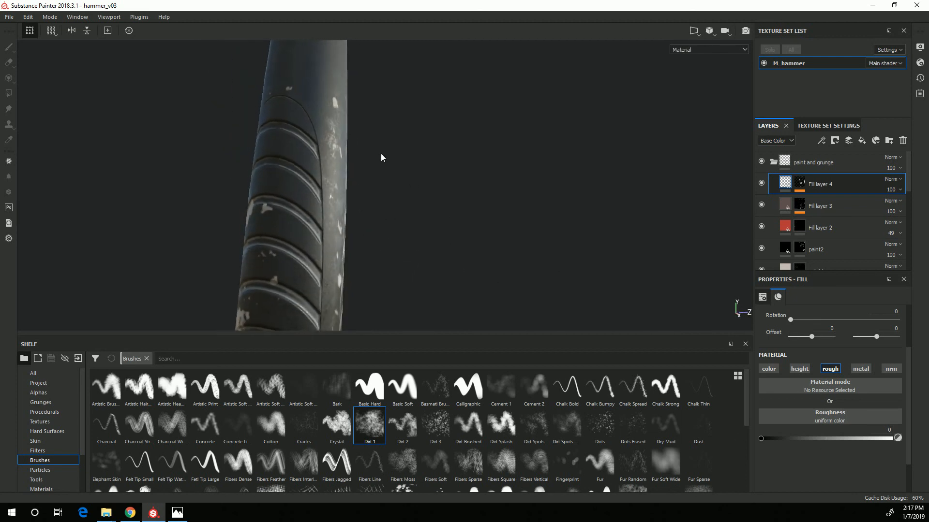
{"action": "left_click_drag", "start_coordinate": [357, 302], "coordinate": [510, 275], "text": "alt"}
{"action": "left_click_drag", "start_coordinate": [761, 441], "coordinate": [890, 440]}
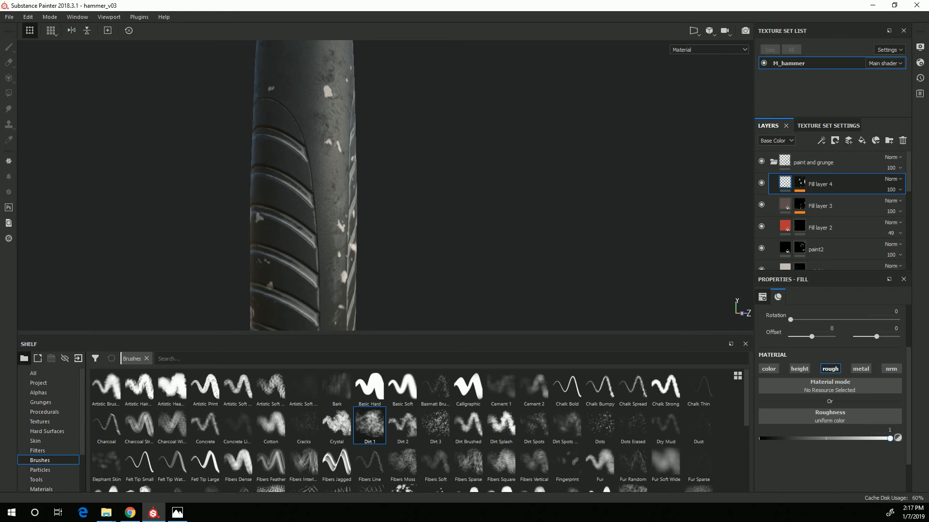
{"action": "left_click_drag", "start_coordinate": [369, 211], "coordinate": [594, 229], "text": "alt"}
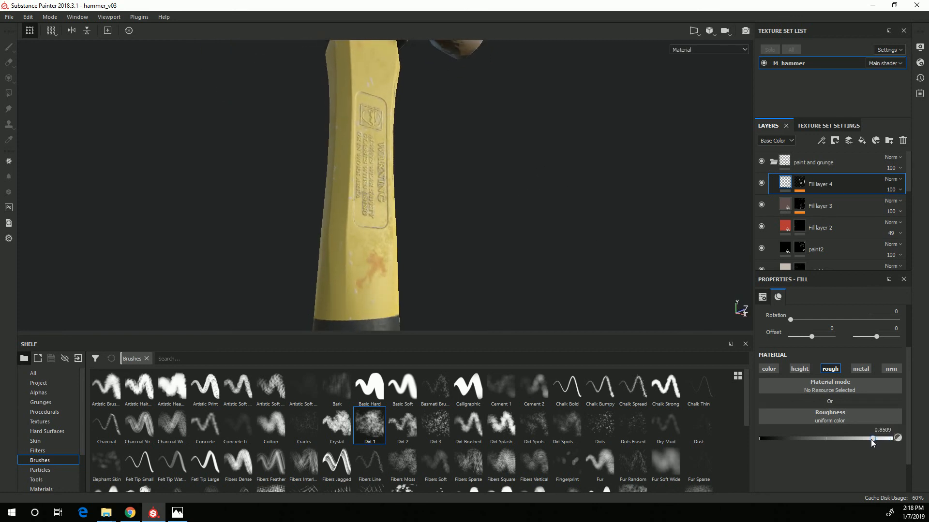
Set Fill layer 4's roughness to 0.2473 and check the reflections on the handle and hammer head.
{"action": "left_click_drag", "start_coordinate": [780, 442], "coordinate": [792, 443]}
{"action": "left_click_drag", "start_coordinate": [521, 292], "coordinate": [350, 220], "text": "alt"}
{"action": "middle_click_drag", "start_coordinate": [350, 220], "coordinate": [354, 334], "text": "alt"}
{"action": "middle_click_drag", "start_coordinate": [428, 229], "coordinate": [442, 266], "text": "alt"}
{"action": "left_click_drag", "start_coordinate": [339, 295], "coordinate": [435, 295], "text": "alt"}
{"action": "right_click_drag", "start_coordinate": [532, 286], "coordinate": [588, 286], "text": "alt"}
{"action": "middle_click_drag", "start_coordinate": [398, 130], "coordinate": [414, 236], "text": "alt"}
{"action": "left_click_drag", "start_coordinate": [467, 290], "coordinate": [522, 191], "text": "alt"}
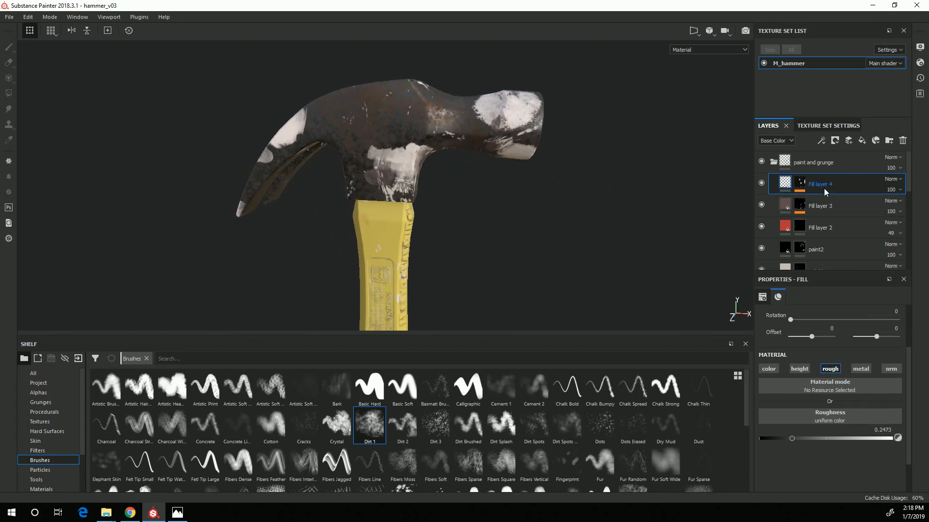
Rename Fill layer 2 as paint3.
{"action": "left_click", "coordinate": [827, 231]}
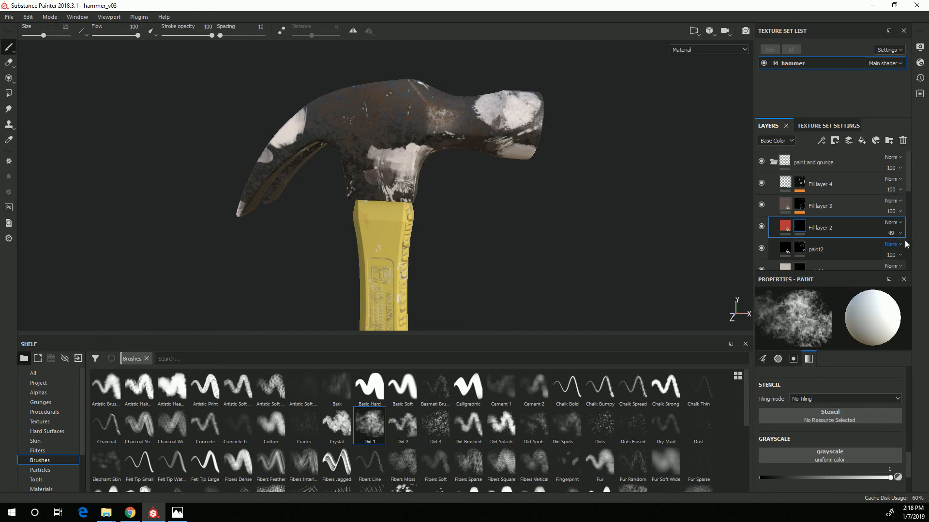
{"action": "double_click", "coordinate": [824, 230]}
{"action": "type", "text": "paint"}
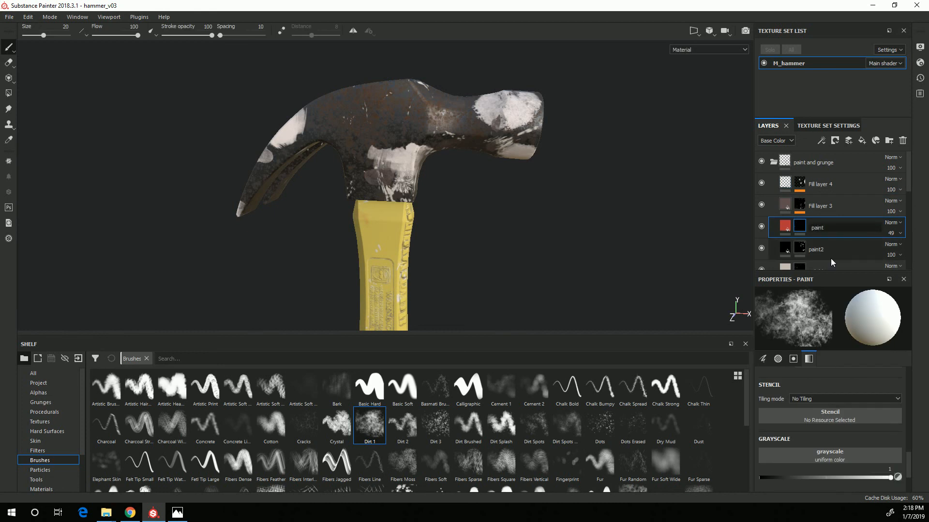
{"action": "key", "text": "Return"}
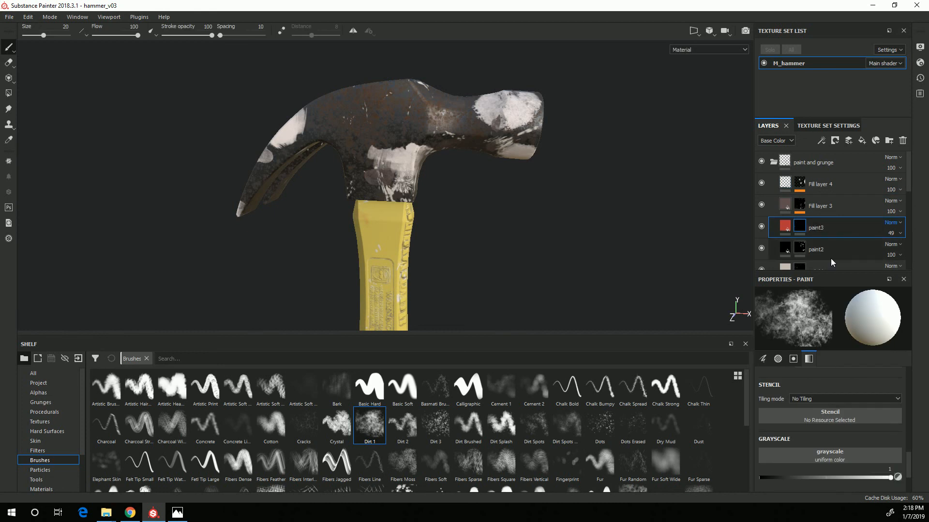
Rename Fill layer 3 as paint4 and Fill layer 4 as roughness.
{"action": "double_click", "coordinate": [822, 206]}
{"action": "type", "text": "pai"}
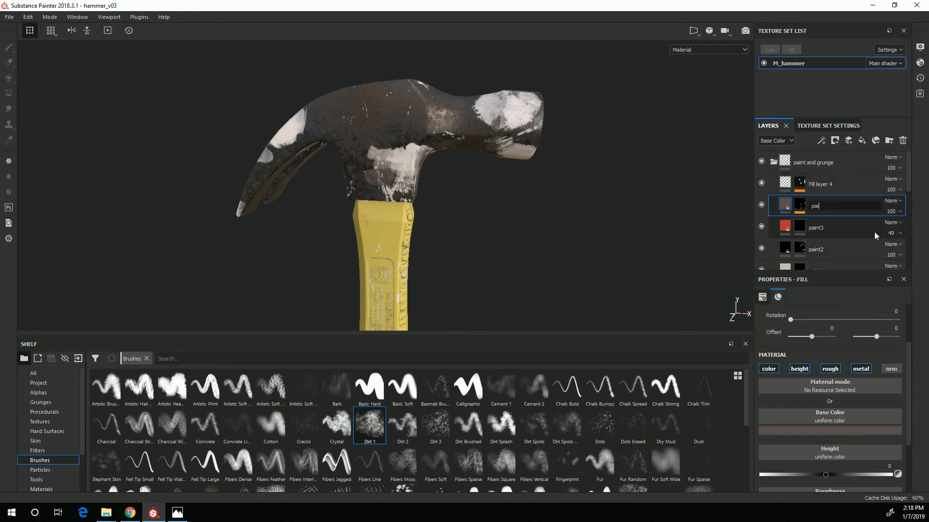
{"action": "type", "text": "nt4"}
{"action": "key", "text": "Return"}
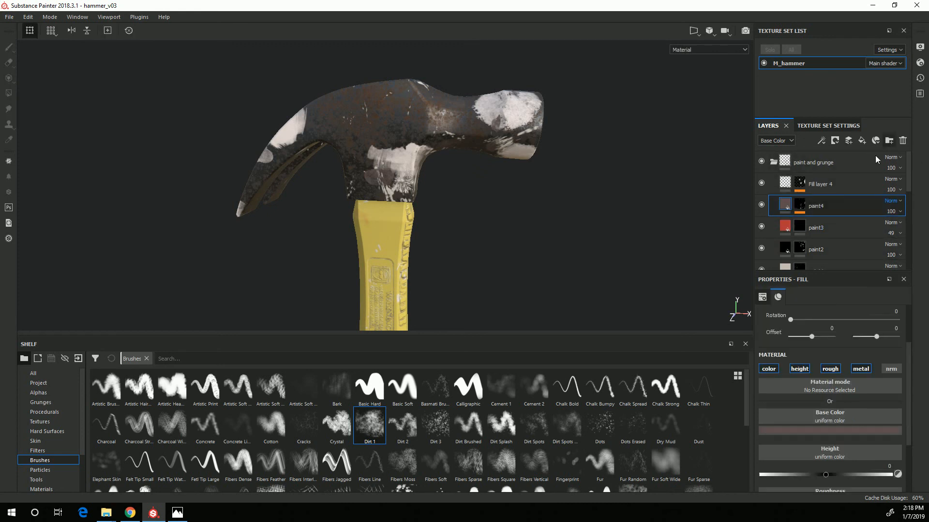
{"action": "double_click", "coordinate": [833, 184]}
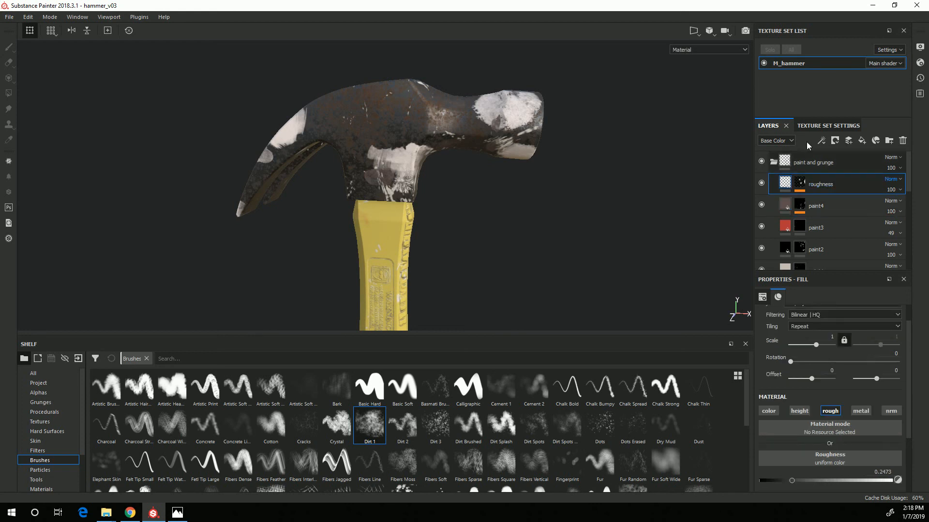
Examine the textured hammer from the grip up to the full model from several angles.
{"action": "right_click_drag", "start_coordinate": [487, 290], "coordinate": [291, 309], "text": "alt"}
{"action": "middle_click_drag", "start_coordinate": [265, 319], "coordinate": [234, 220], "text": "alt"}
{"action": "left_click_drag", "start_coordinate": [300, 263], "coordinate": [361, 245], "text": "alt"}
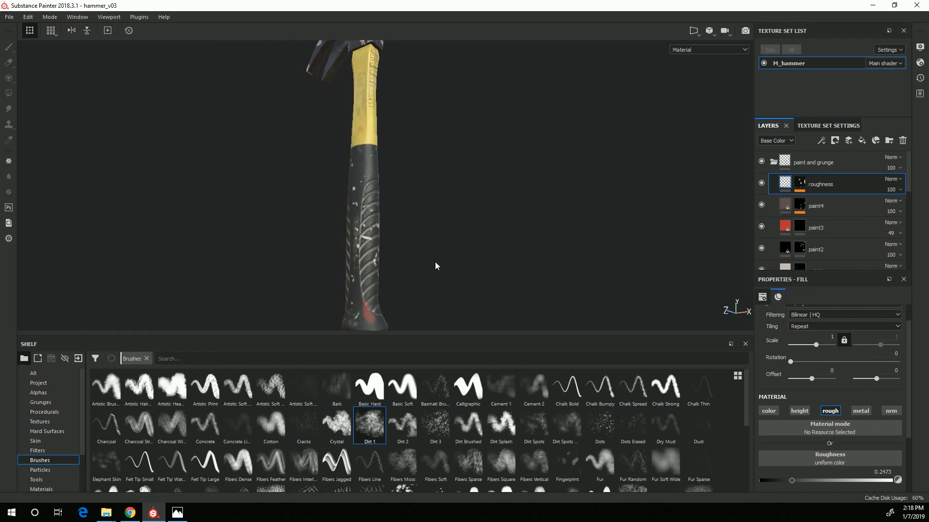
{"action": "right_click_drag", "start_coordinate": [435, 266], "coordinate": [459, 182], "text": "alt"}
{"action": "middle_click_drag", "start_coordinate": [459, 182], "coordinate": [435, 275], "text": "alt"}
{"action": "left_click_drag", "start_coordinate": [436, 212], "coordinate": [283, 244], "text": "alt"}
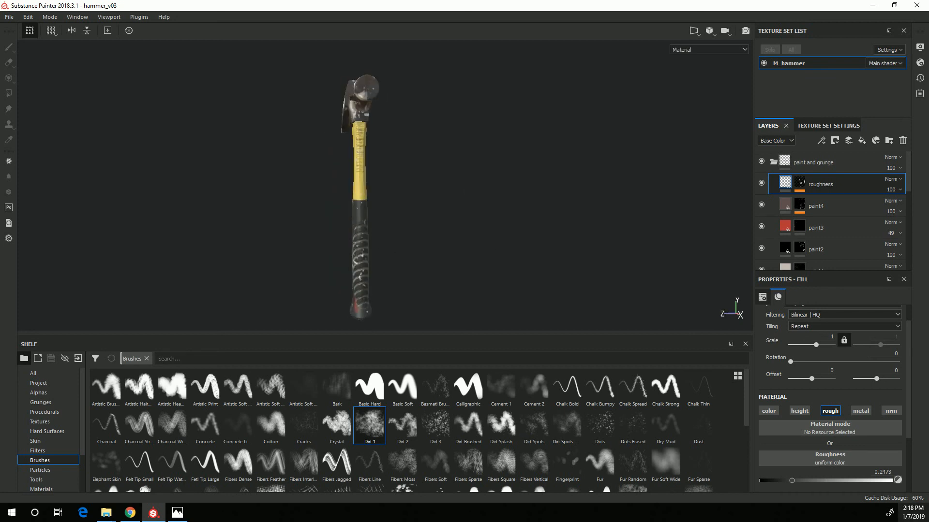